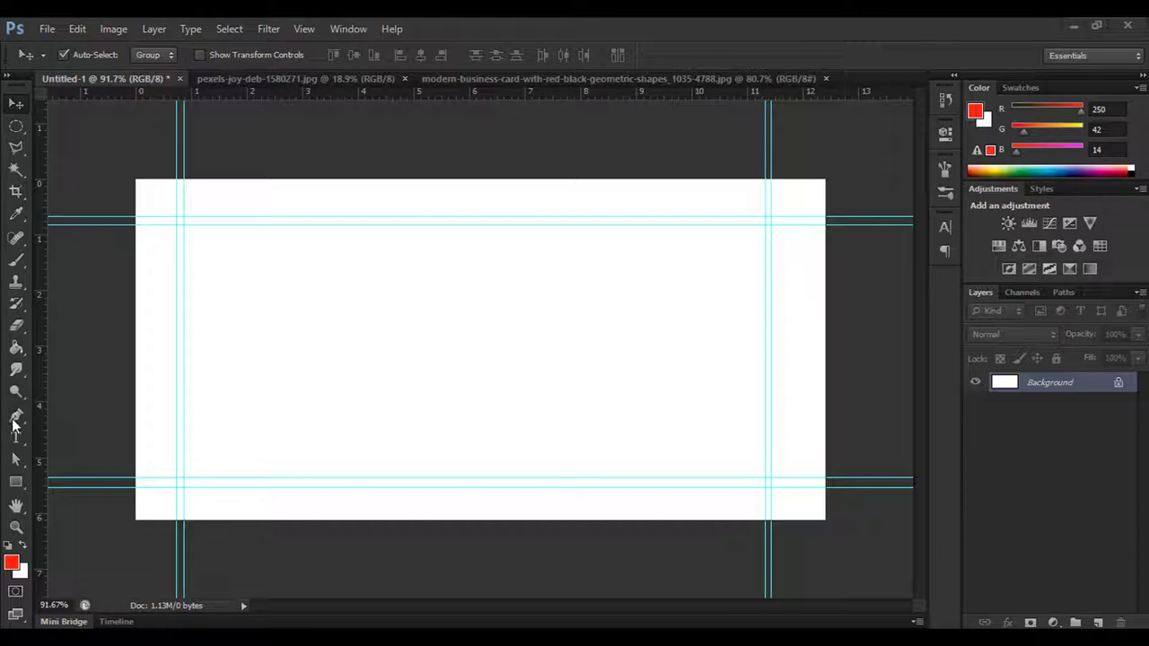
# Choose the standard Pen Tool from the pen tool group
pyautogui.click(16, 418)
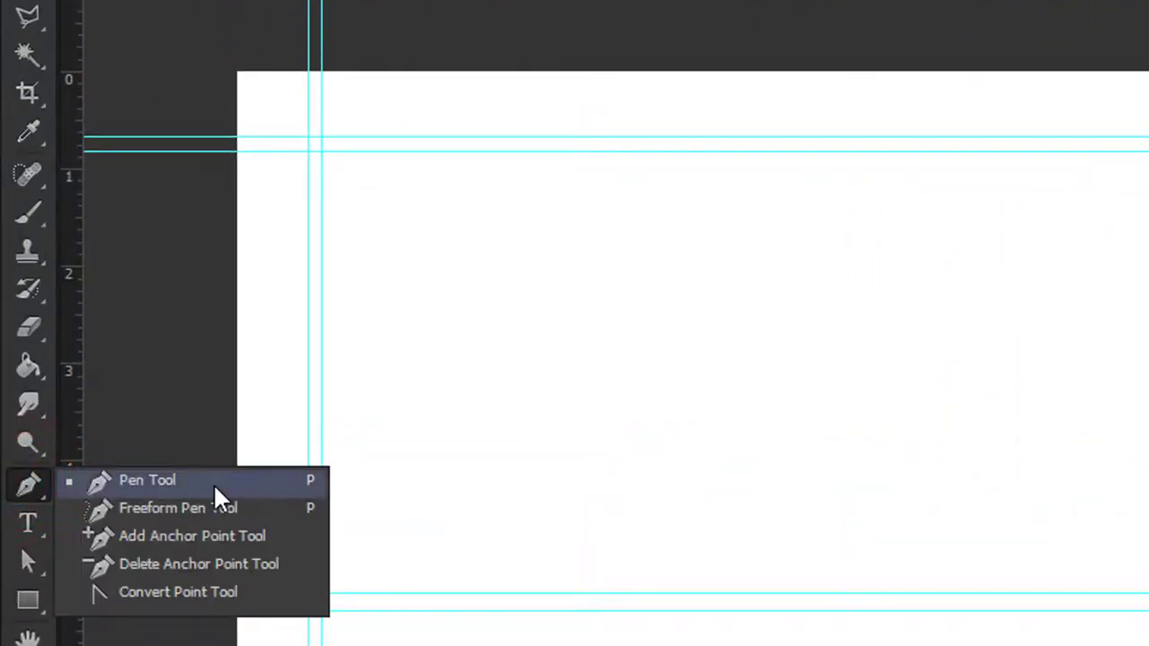
pyautogui.click(172, 482)
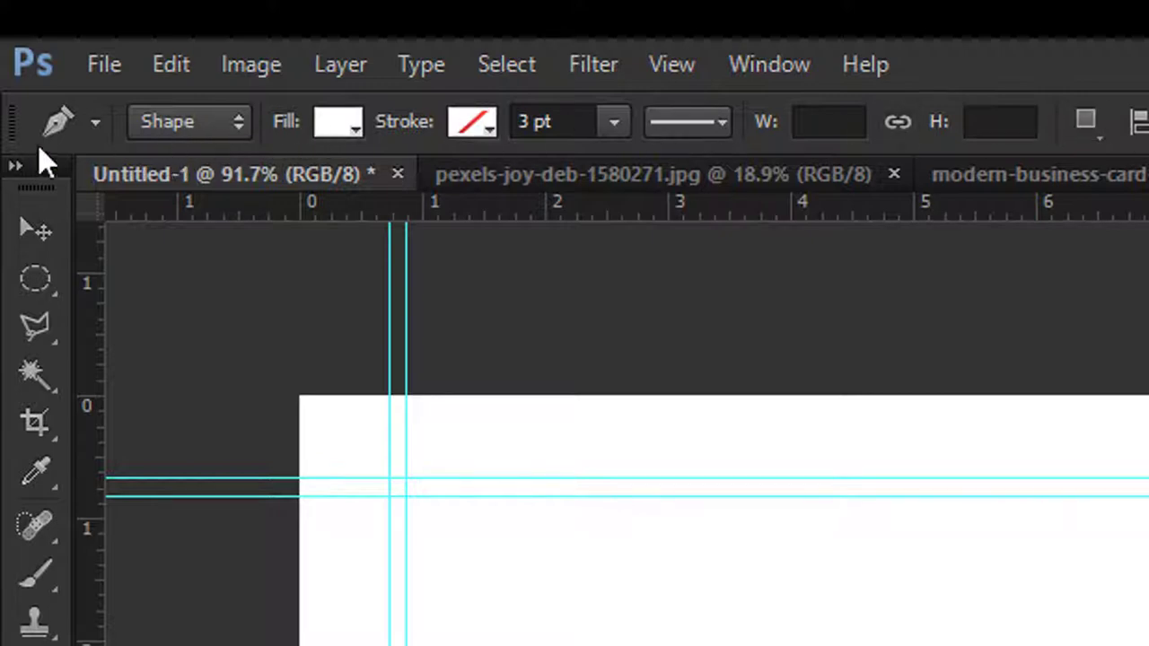
# Set the Pen Tool to Path mode and switch to the pexels-joy-deb-1580271.jpg document
pyautogui.click(69, 128)
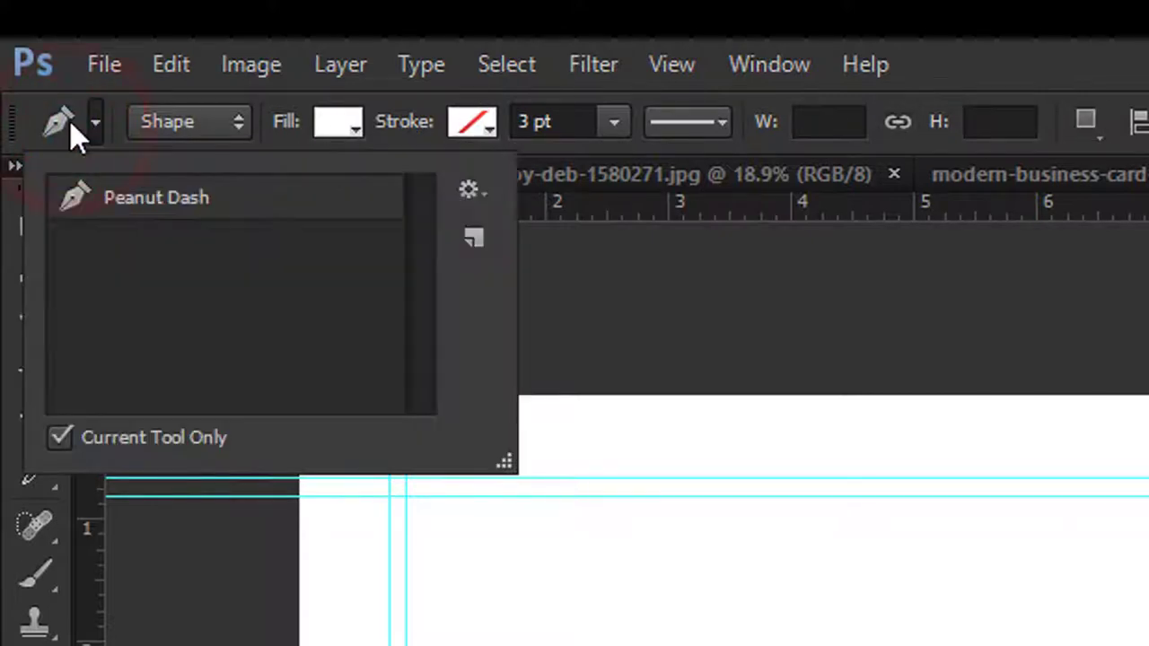
pyautogui.click(70, 122)
pyautogui.click(189, 121)
pyautogui.click(180, 190)
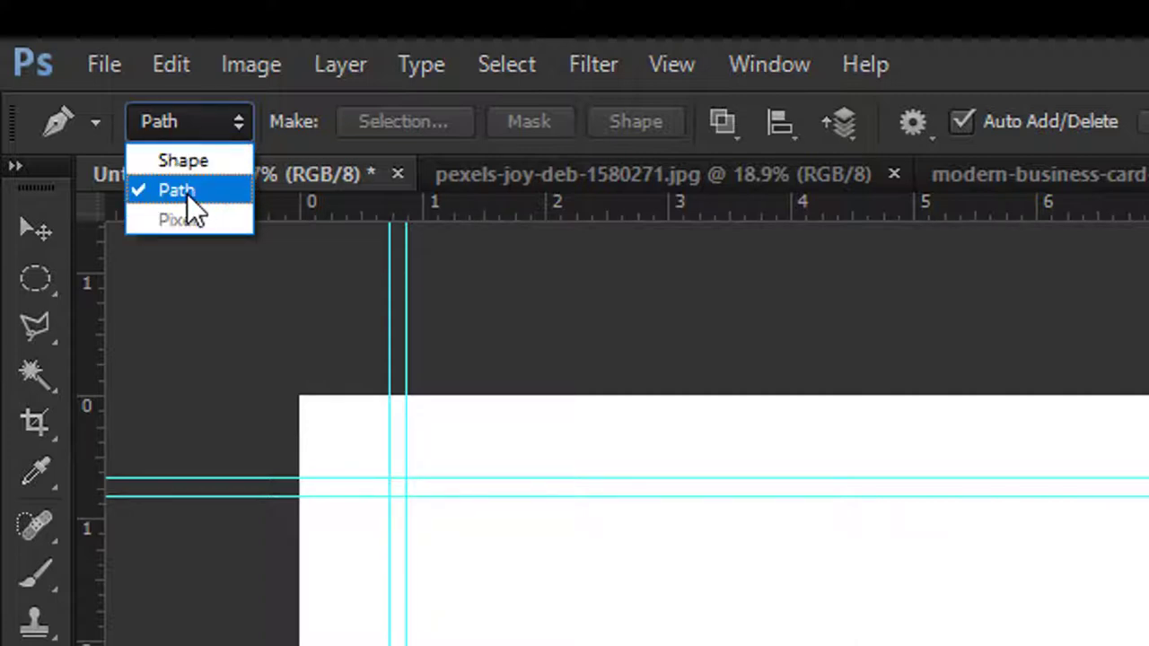
pyautogui.click(203, 115)
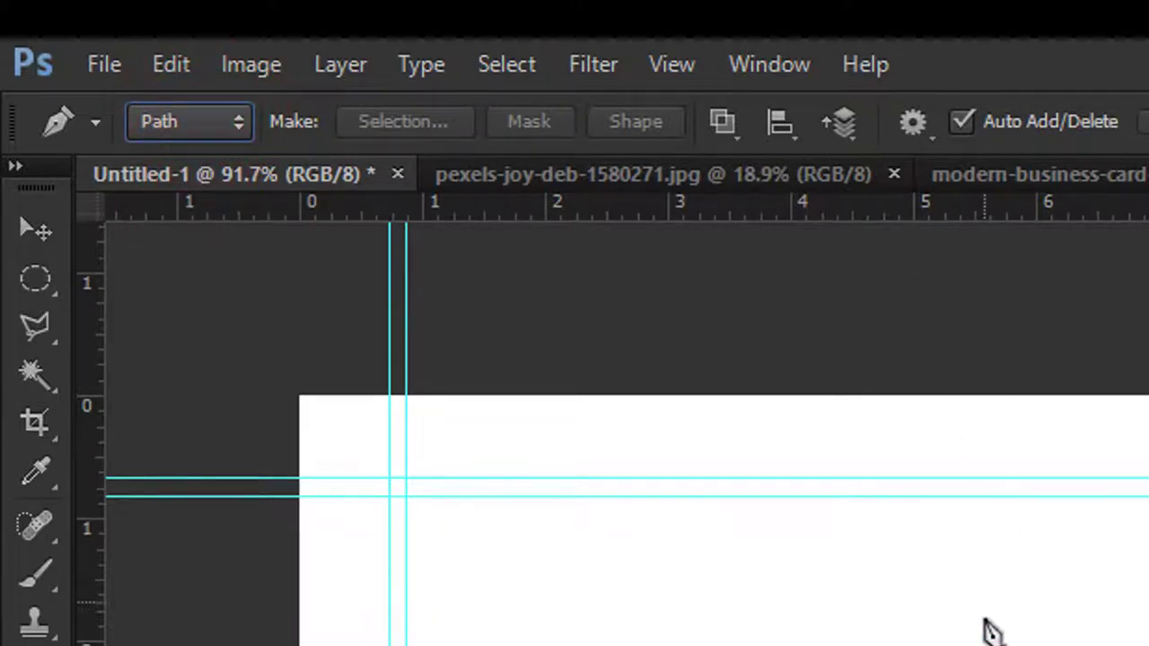
pyautogui.click(725, 175)
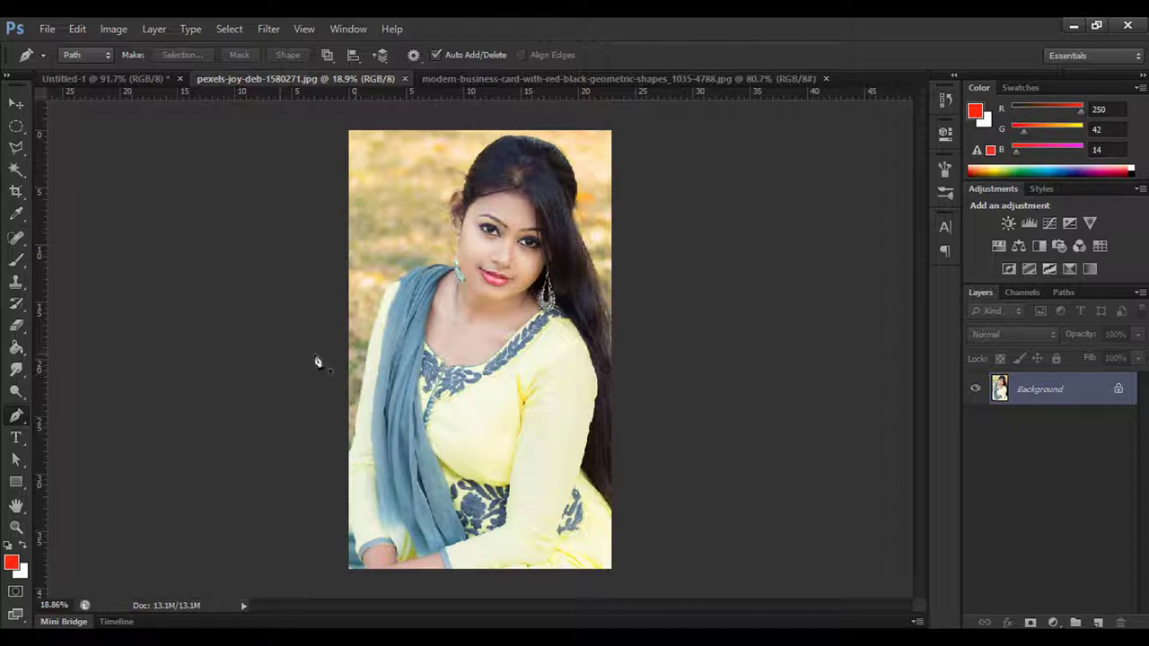
pyautogui.click(86, 56)
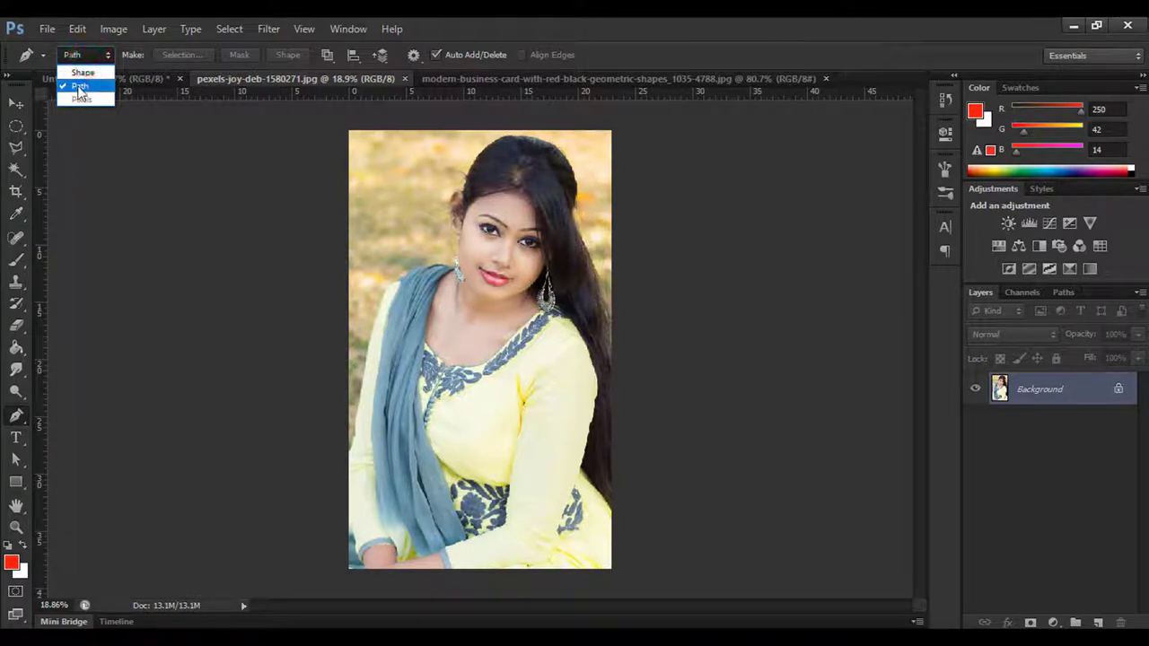
pyautogui.click(76, 88)
pyautogui.click(87, 56)
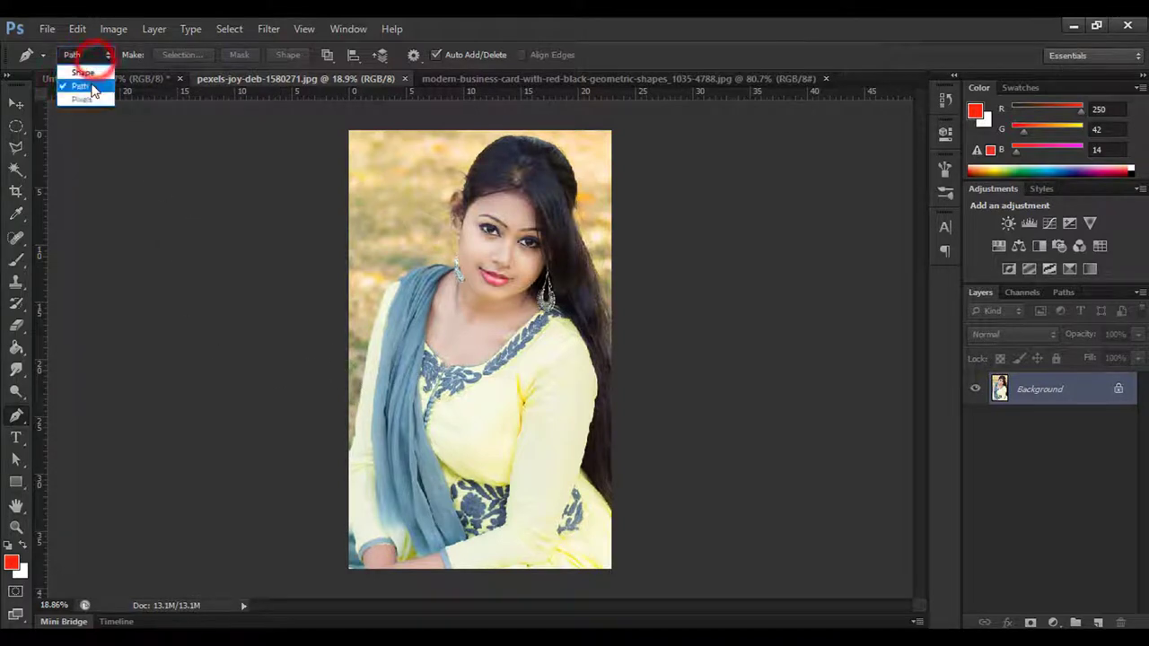
pyautogui.click(88, 85)
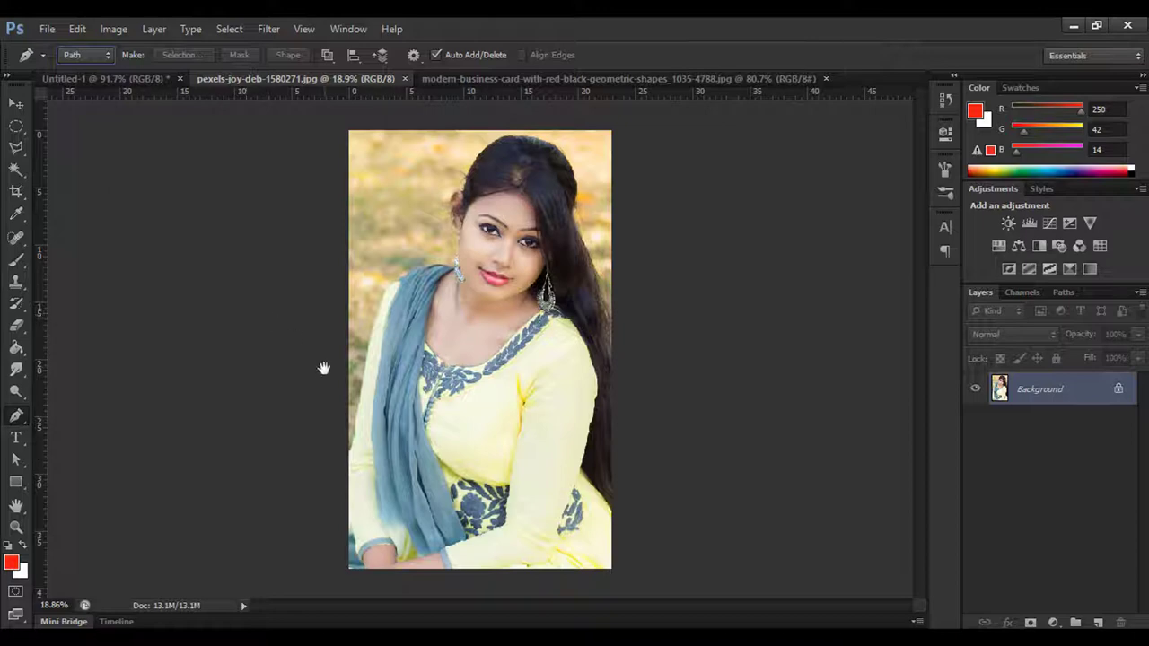
# Zoom in on the dress's lower left edge, place a first anchor, then undo it
pyautogui.moveTo(323, 369)
pyautogui.mouseDown()
pyautogui.moveTo(336, 437)
pyautogui.moveTo(432, 370)
pyautogui.moveTo(460, 380)
pyautogui.mouseUp()
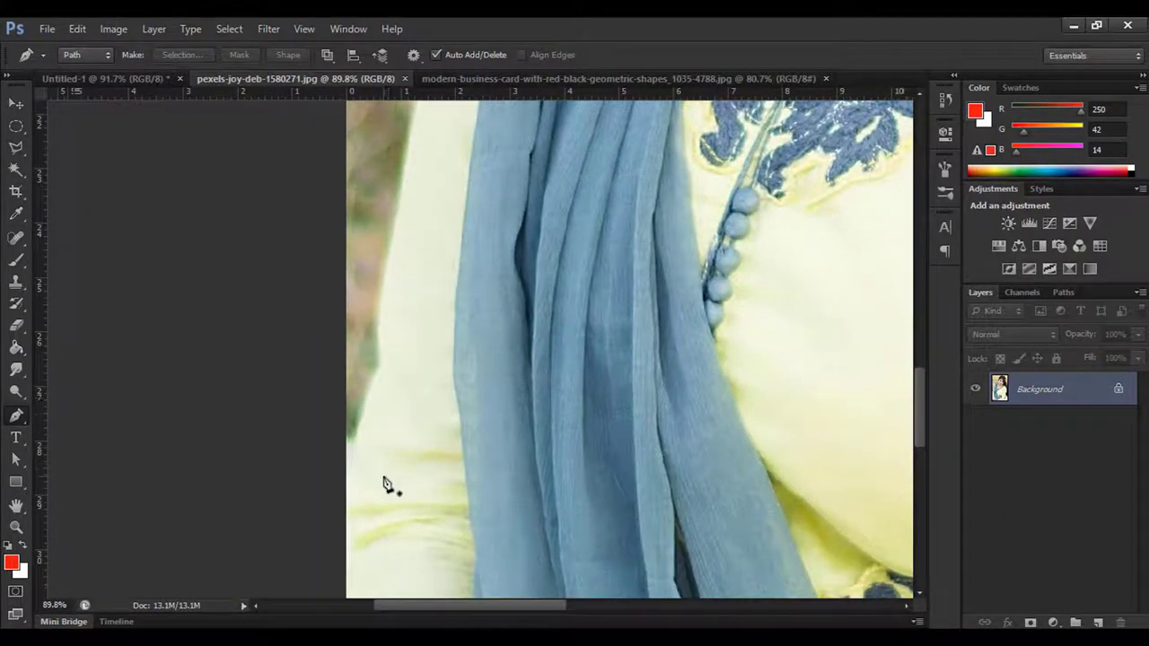
pyautogui.moveTo(383, 485)
pyautogui.mouseDown()
pyautogui.moveTo(405, 380)
pyautogui.moveTo(452, 445)
pyautogui.moveTo(445, 489)
pyautogui.mouseUp()
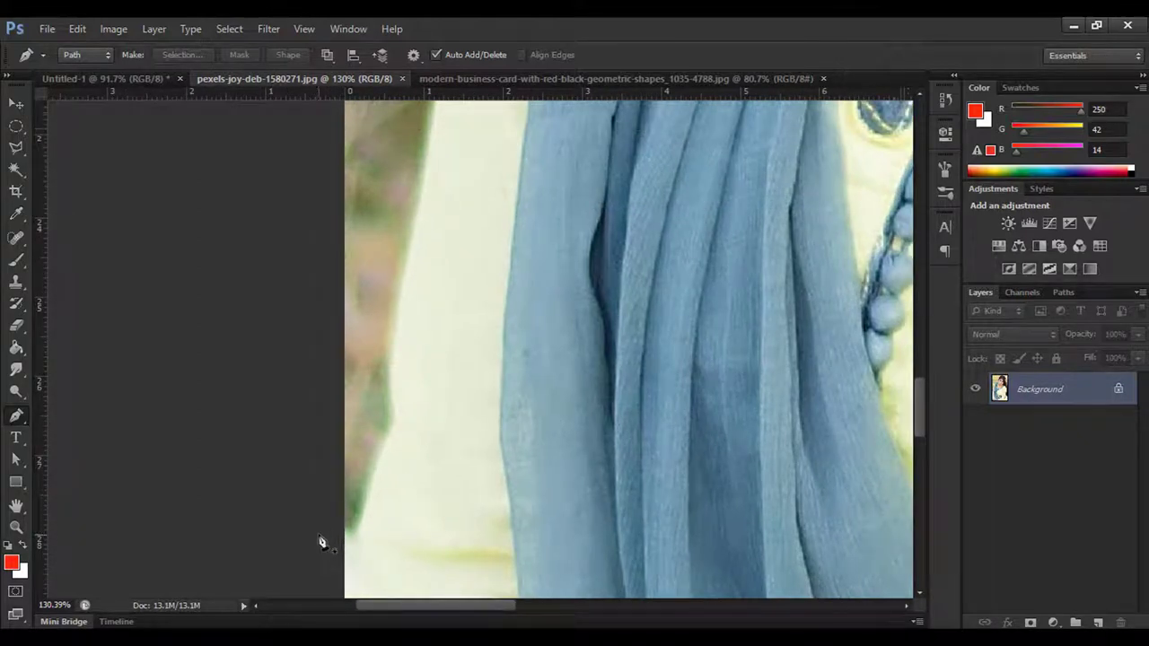
pyautogui.moveTo(325, 542); pyautogui.dragTo(335, 539)
pyautogui.moveTo(325, 541); pyautogui.dragTo(346, 540)
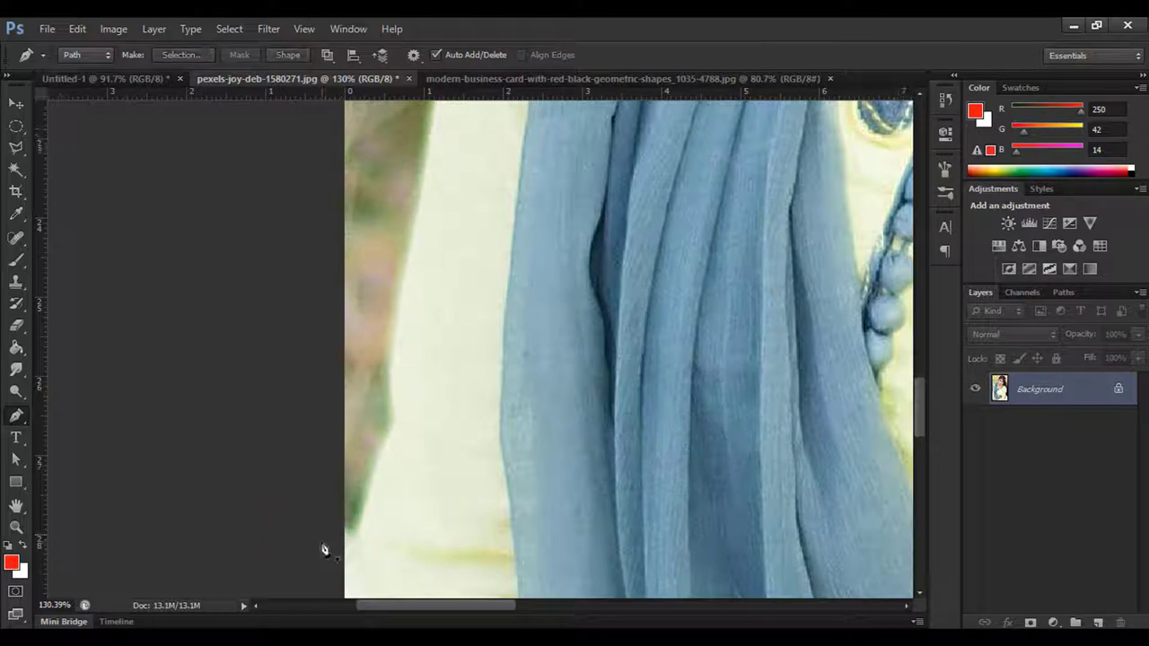
pyautogui.click(321, 541)
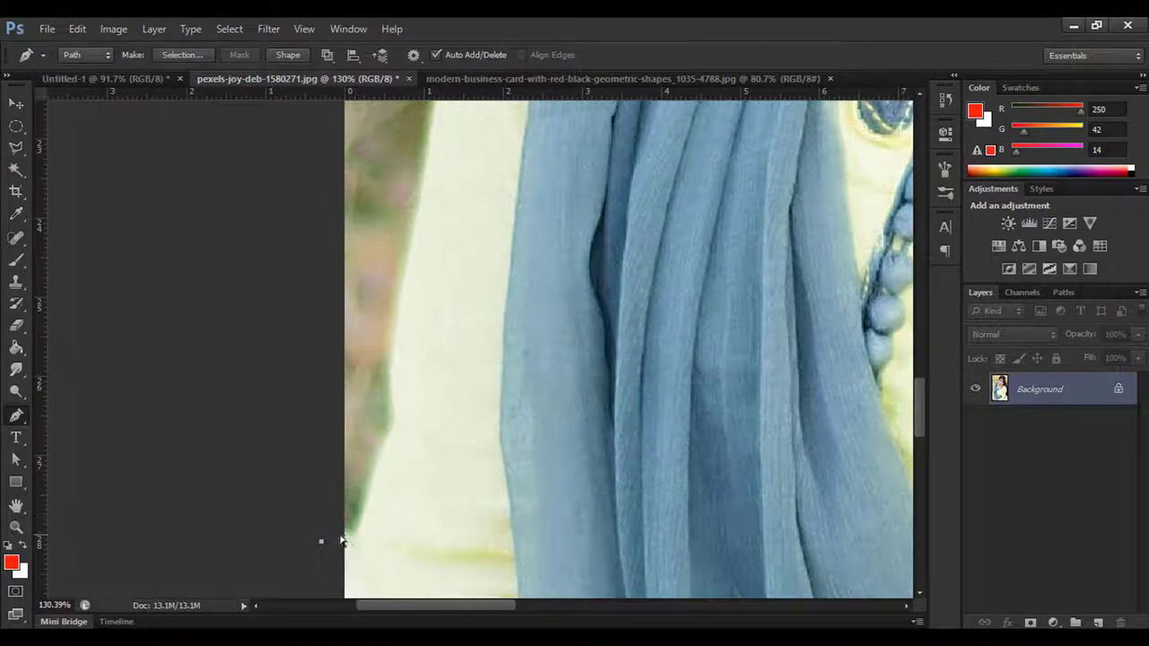
pyautogui.hotkey('ctrl', 'z')
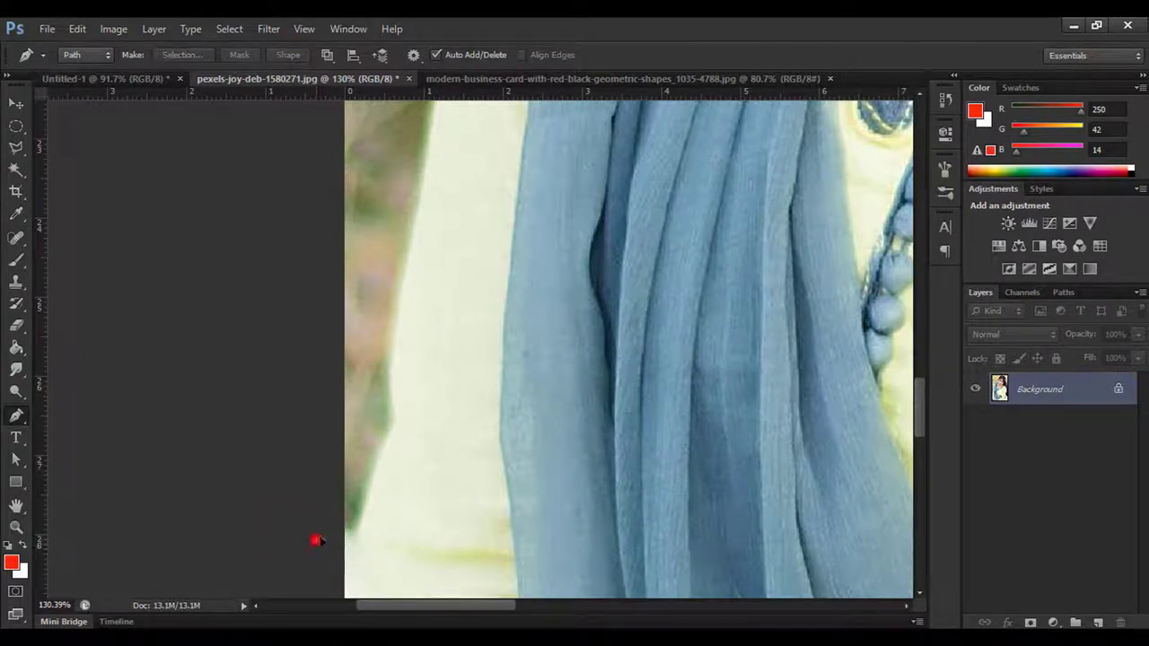
# Place a new smooth first anchor on the dress edge and zoom to about 328%
pyautogui.moveTo(318, 540); pyautogui.dragTo(338, 533)
pyautogui.moveTo(337, 535); pyautogui.dragTo(343, 536)
pyautogui.moveTo(344, 535); pyautogui.dragTo(344, 535)
pyautogui.scroll(2, 344, 541)
pyautogui.scroll(2, 343, 542)
pyautogui.scroll(2, 344, 541)
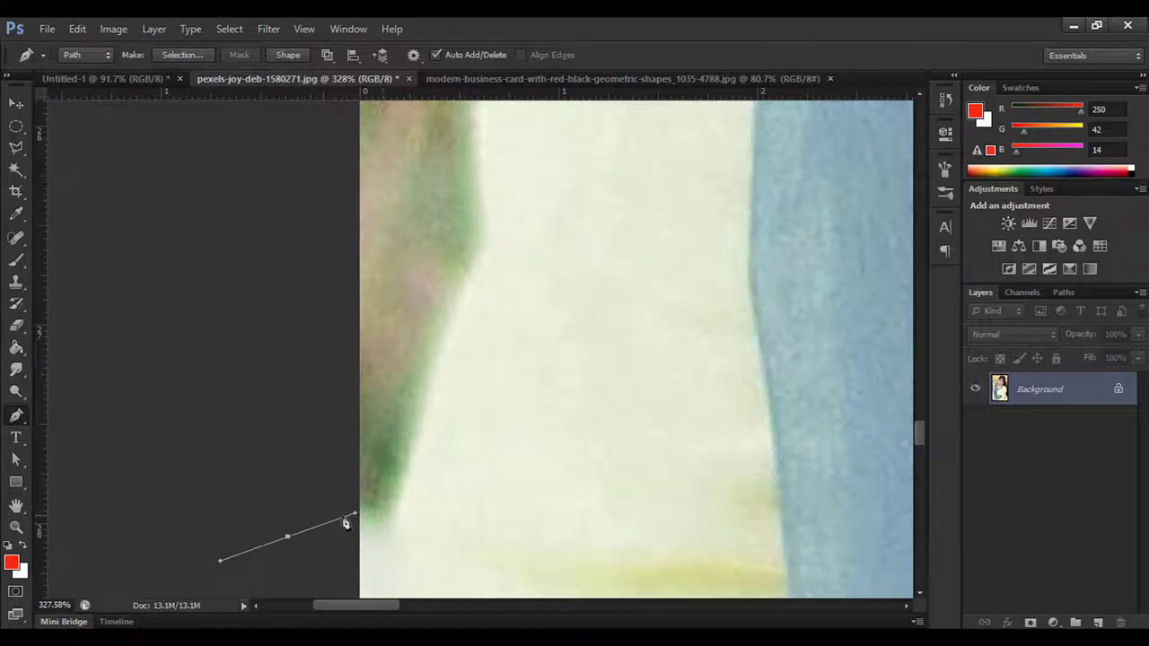
# Add curved anchors up the dress's left edge, undoing one misplaced anchor
pyautogui.moveTo(387, 513); pyautogui.dragTo(395, 510)
pyautogui.moveTo(415, 441); pyautogui.dragTo(423, 419)
pyautogui.moveTo(490, 248); pyautogui.dragTo(529, 203)
pyautogui.moveTo(570, 249); pyautogui.dragTo(487, 425)
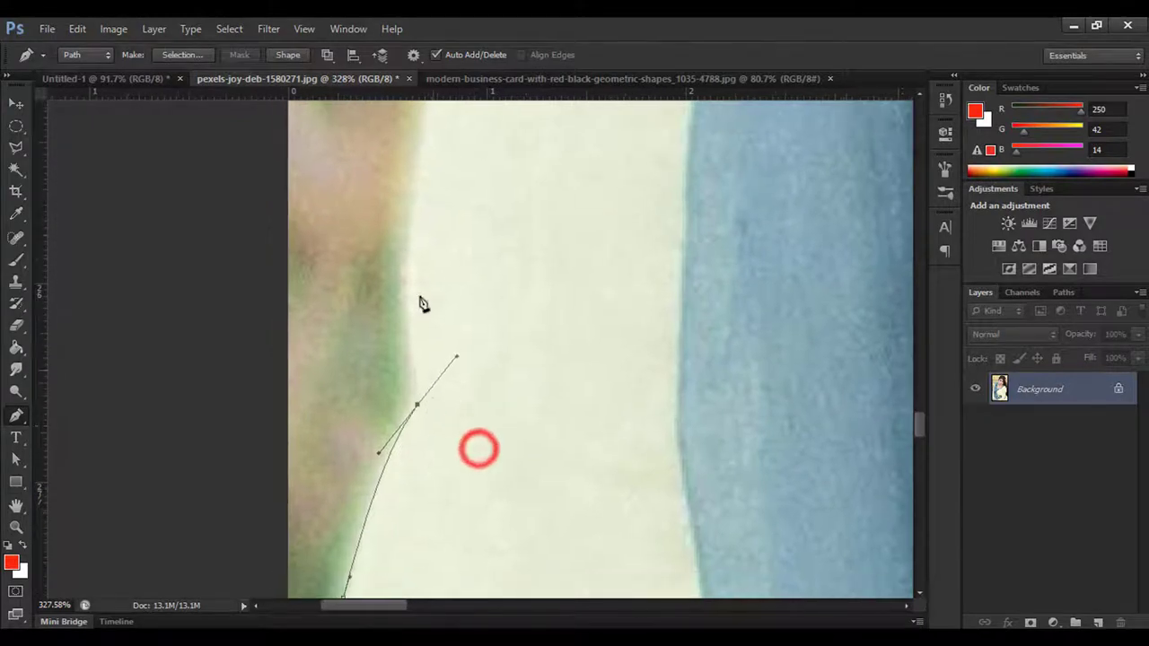
pyautogui.moveTo(415, 209); pyautogui.dragTo(417, 196)
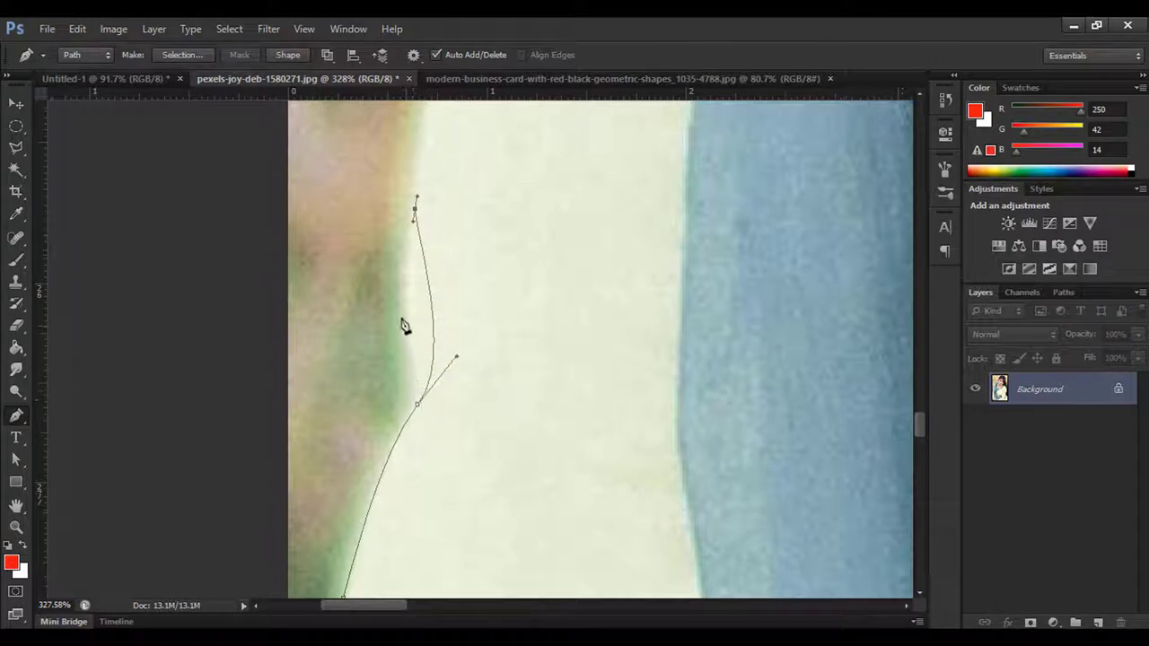
pyautogui.hotkey('ctrl', 'z')
# Add more smooth anchors further up the dress edge, panning toward its upper end
pyautogui.moveTo(464, 403); pyautogui.dragTo(494, 485)
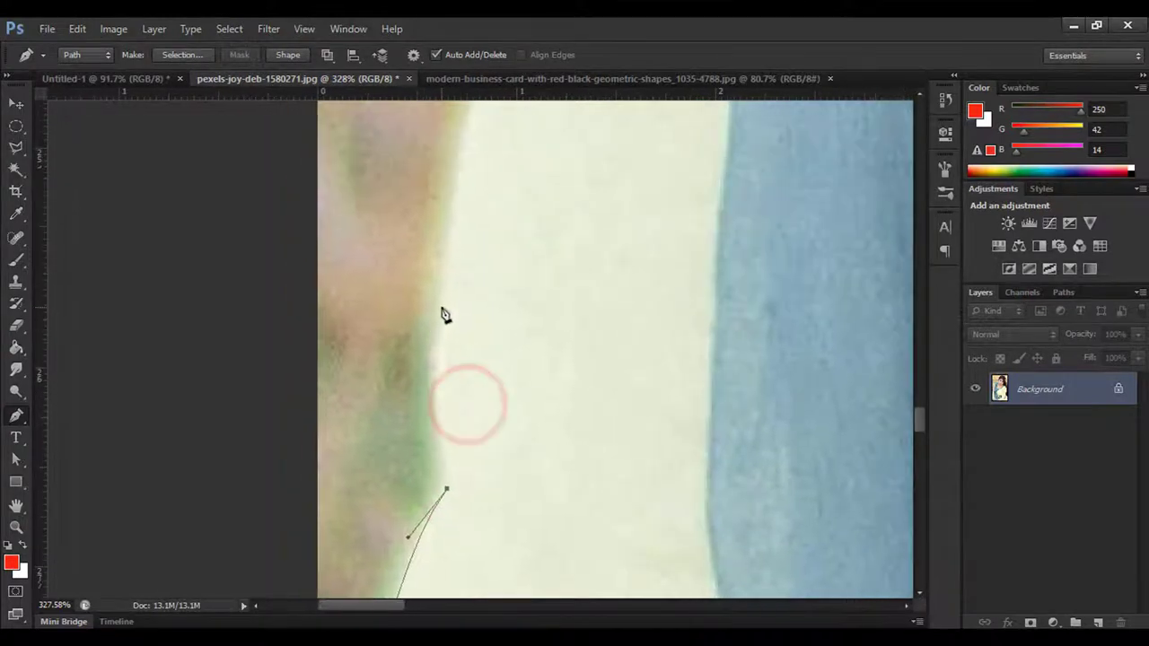
pyautogui.moveTo(441, 307); pyautogui.dragTo(460, 239)
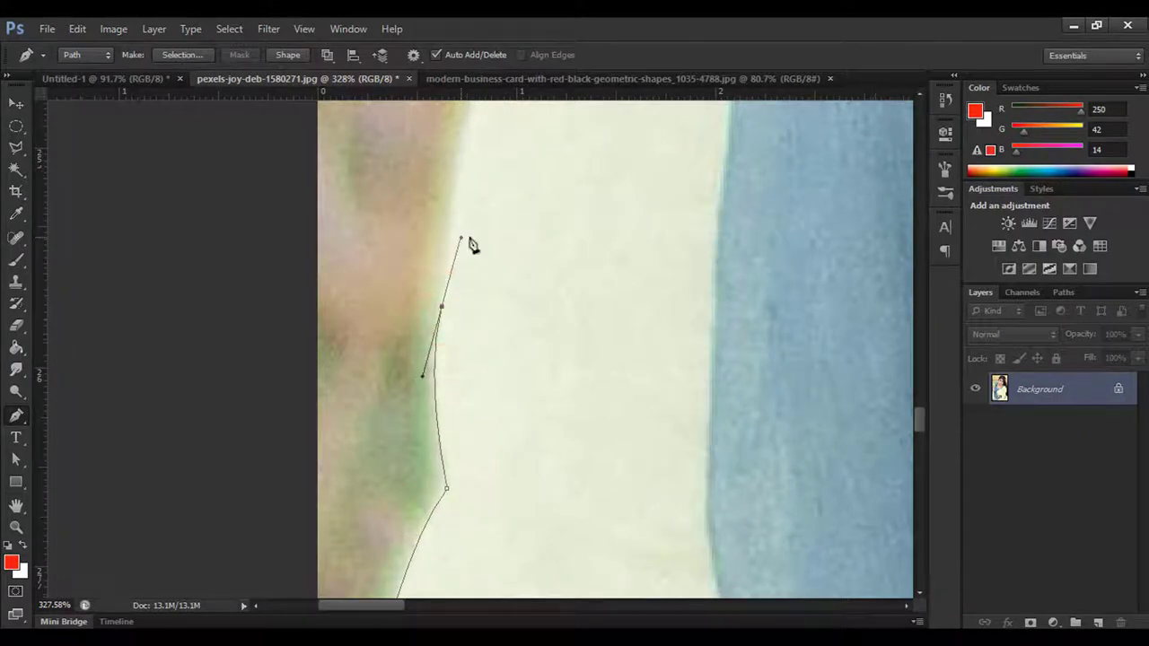
pyautogui.moveTo(547, 263); pyautogui.dragTo(529, 363)
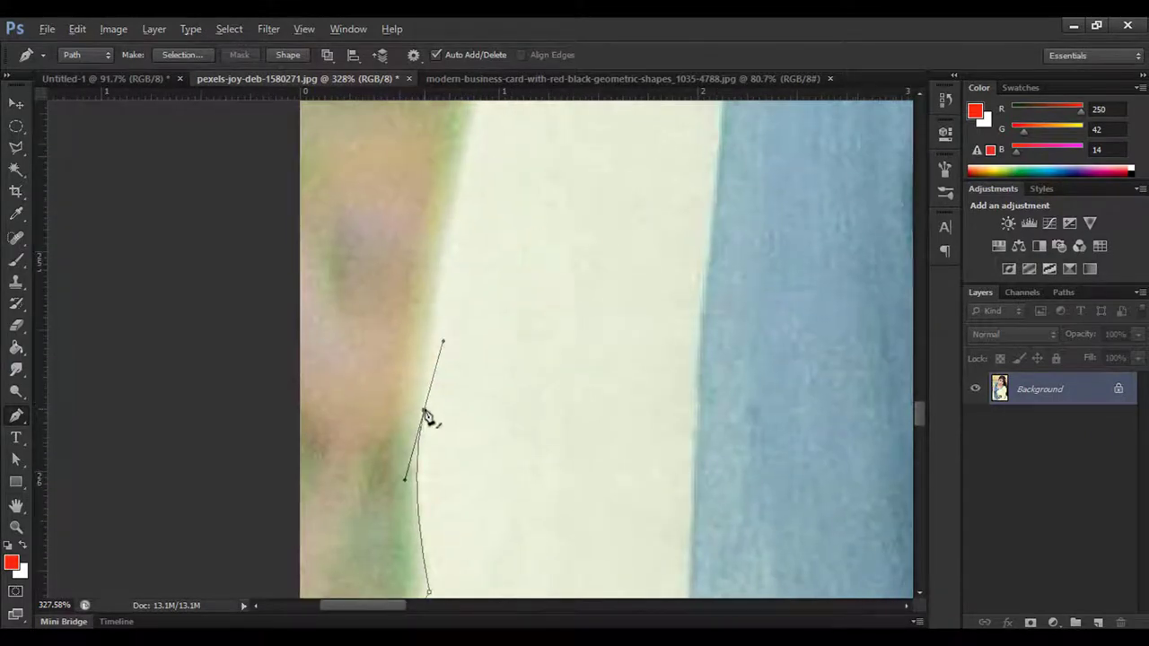
pyautogui.moveTo(447, 239); pyautogui.dragTo(457, 210)
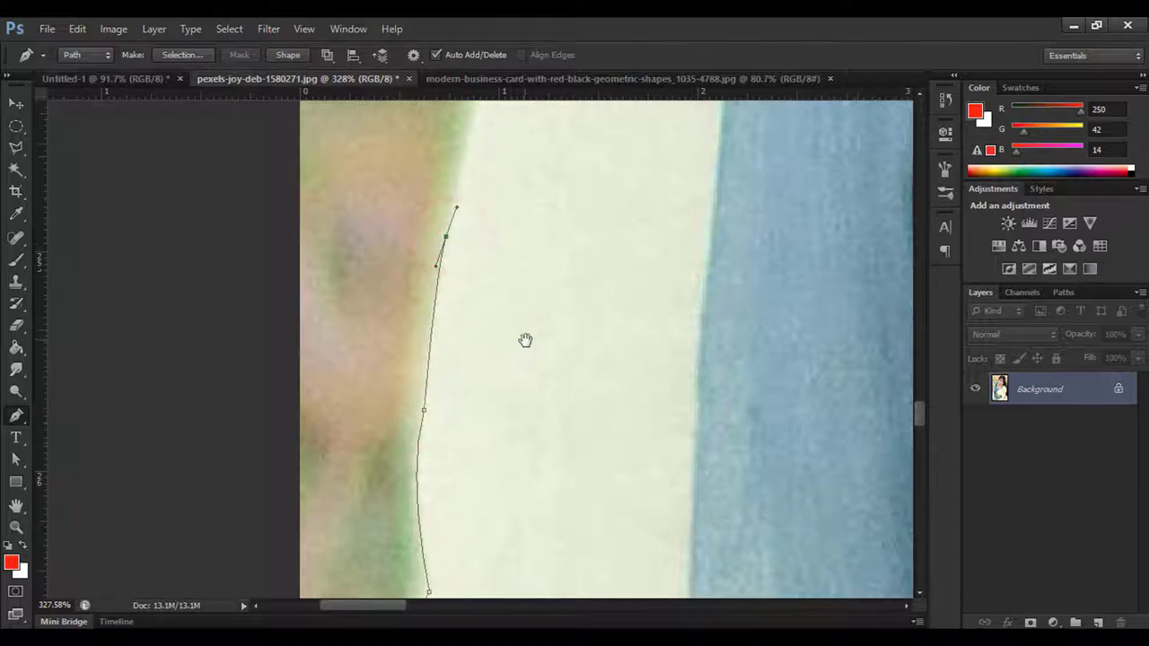
pyautogui.moveTo(525, 340)
pyautogui.mouseDown()
pyautogui.moveTo(528, 251)
pyautogui.moveTo(521, 341)
pyautogui.mouseUp()
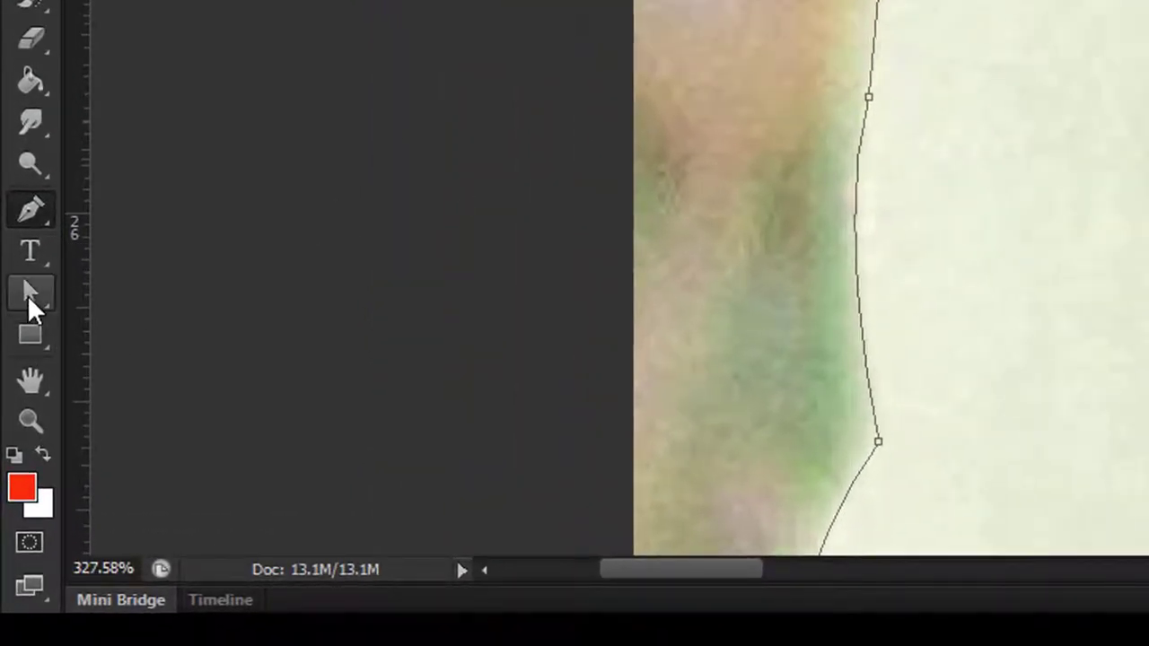
# With Direct Selection, straighten one anchor's lower handle and nudge the anchor left onto the edge
pyautogui.moveTo(27, 294); pyautogui.dragTo(137, 322)
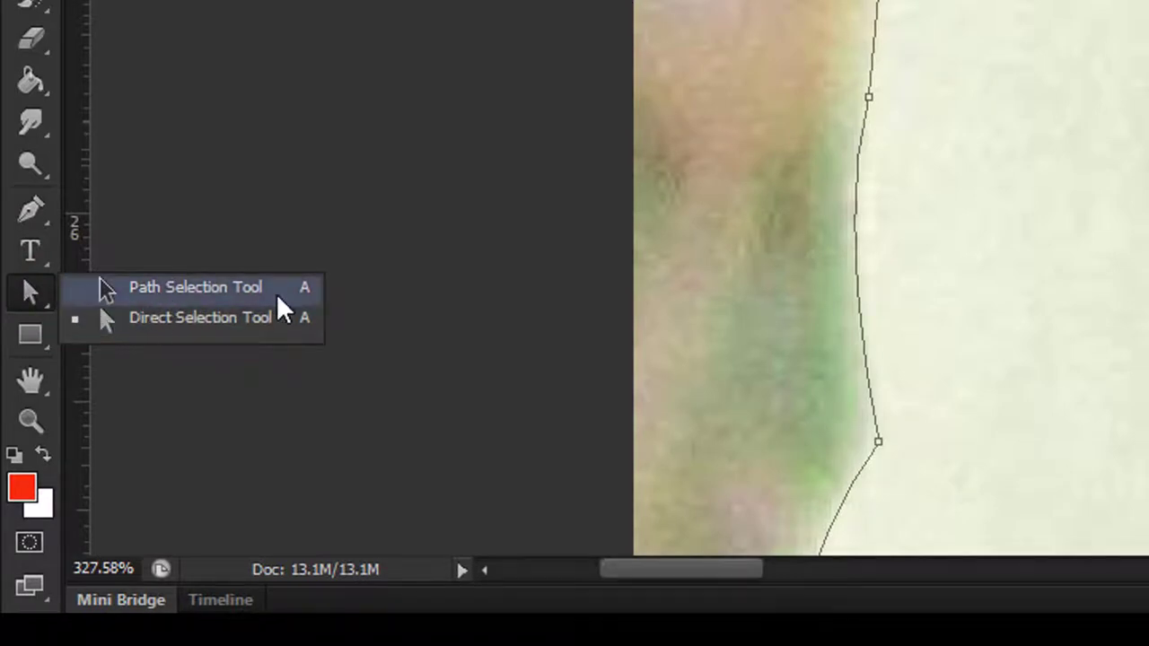
pyautogui.click(159, 325)
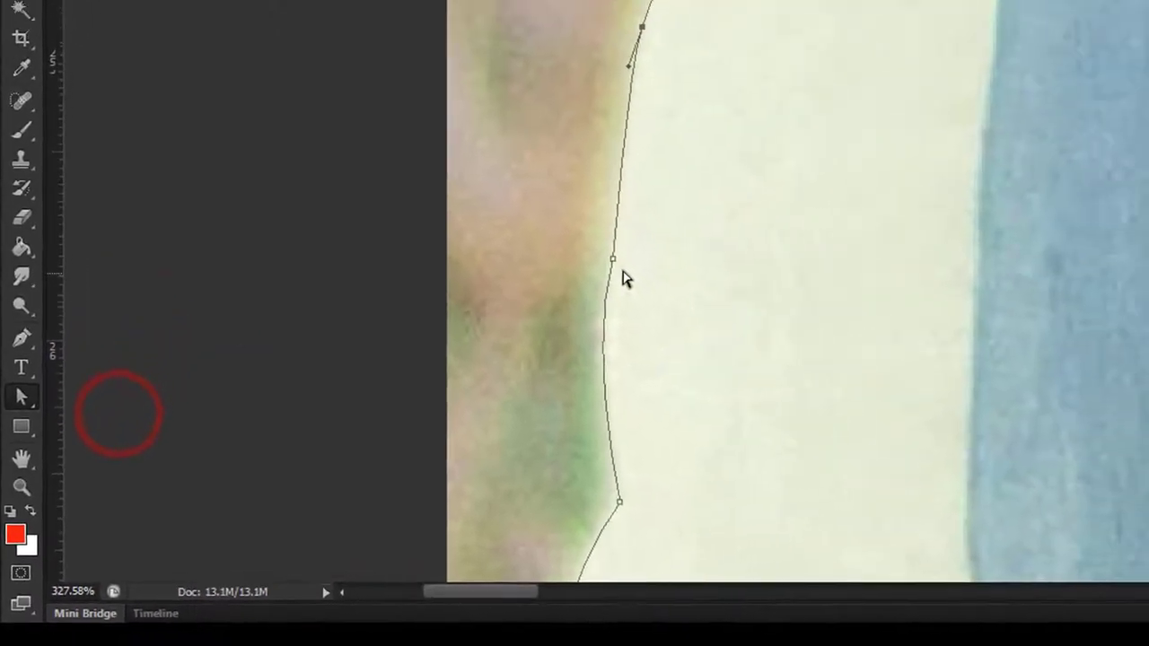
pyautogui.click(583, 278)
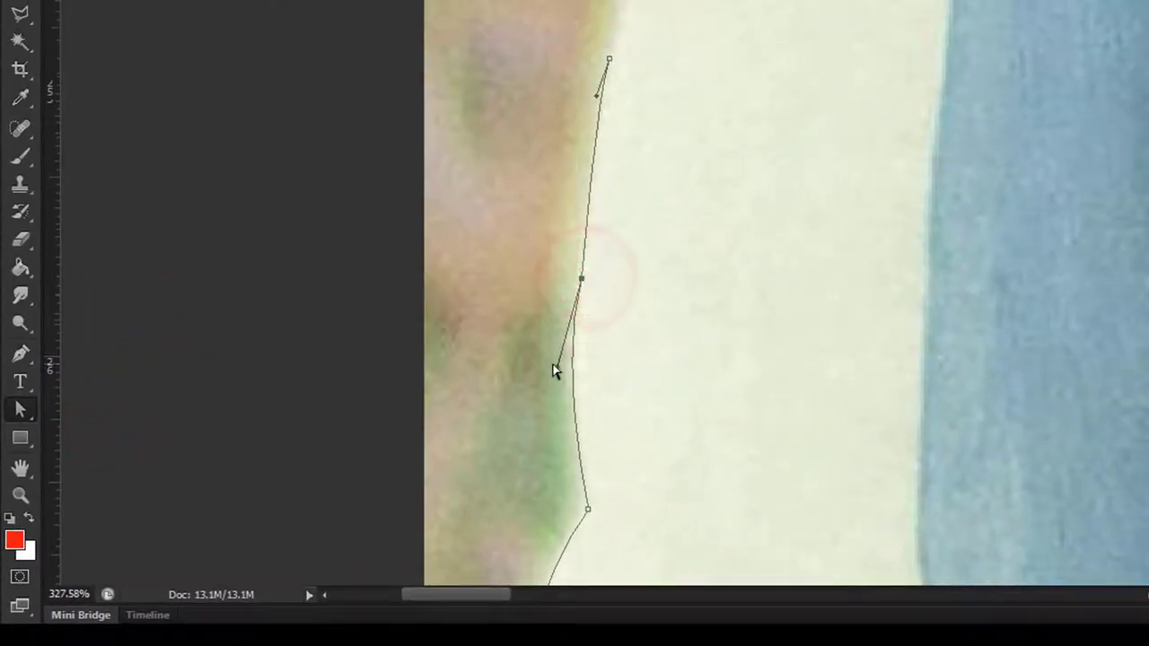
pyautogui.moveTo(557, 366); pyautogui.dragTo(576, 371)
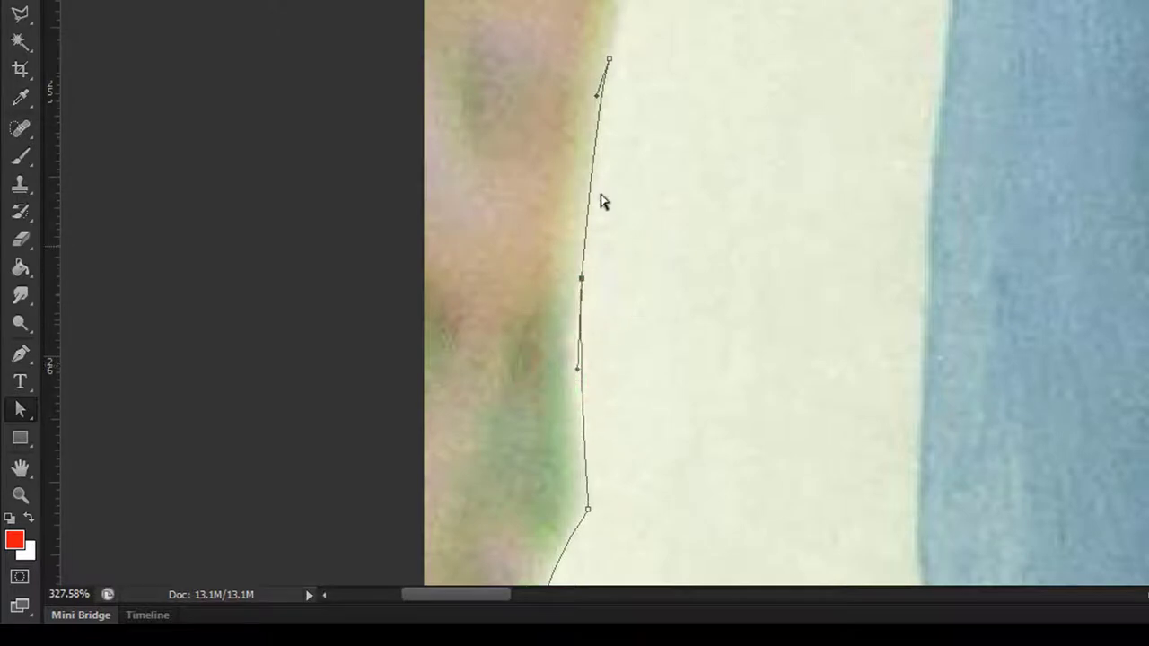
pyautogui.click(581, 279)
pyautogui.moveTo(582, 279); pyautogui.dragTo(575, 281)
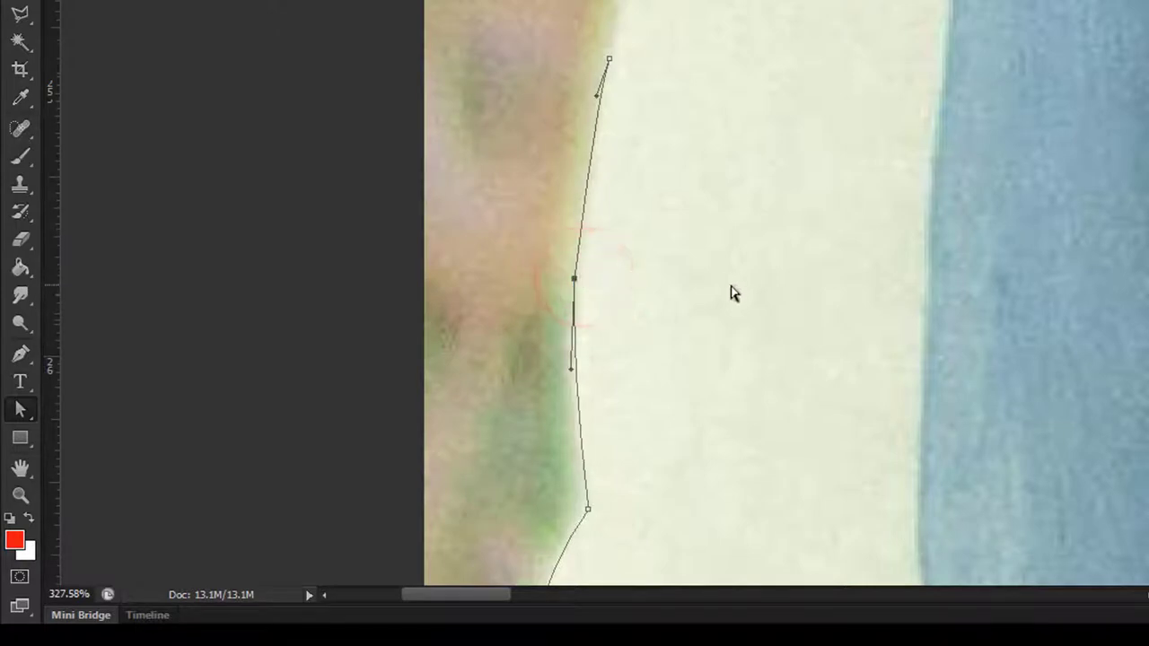
pyautogui.moveTo(718, 164)
pyautogui.mouseDown()
pyautogui.moveTo(652, 304)
pyautogui.moveTo(636, 293)
pyautogui.mouseUp()
# Resume the path from its top endpoint and add anchors further up the dress edge
pyautogui.click(20, 354)
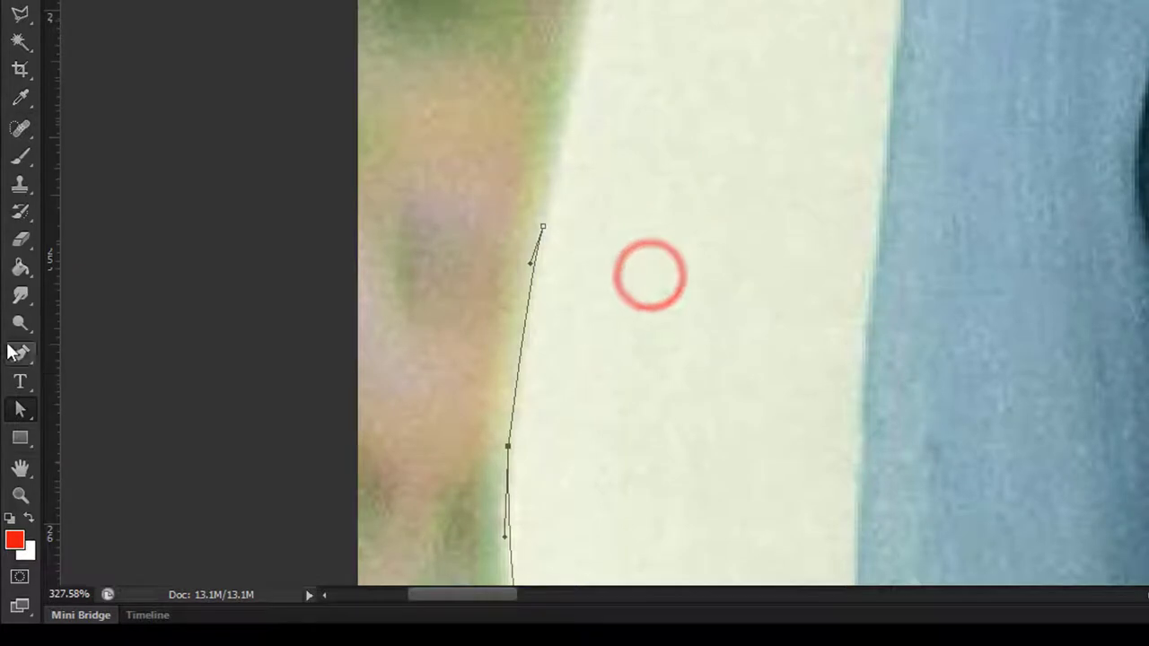
pyautogui.click(542, 227)
pyautogui.moveTo(591, 135); pyautogui.dragTo(571, 272)
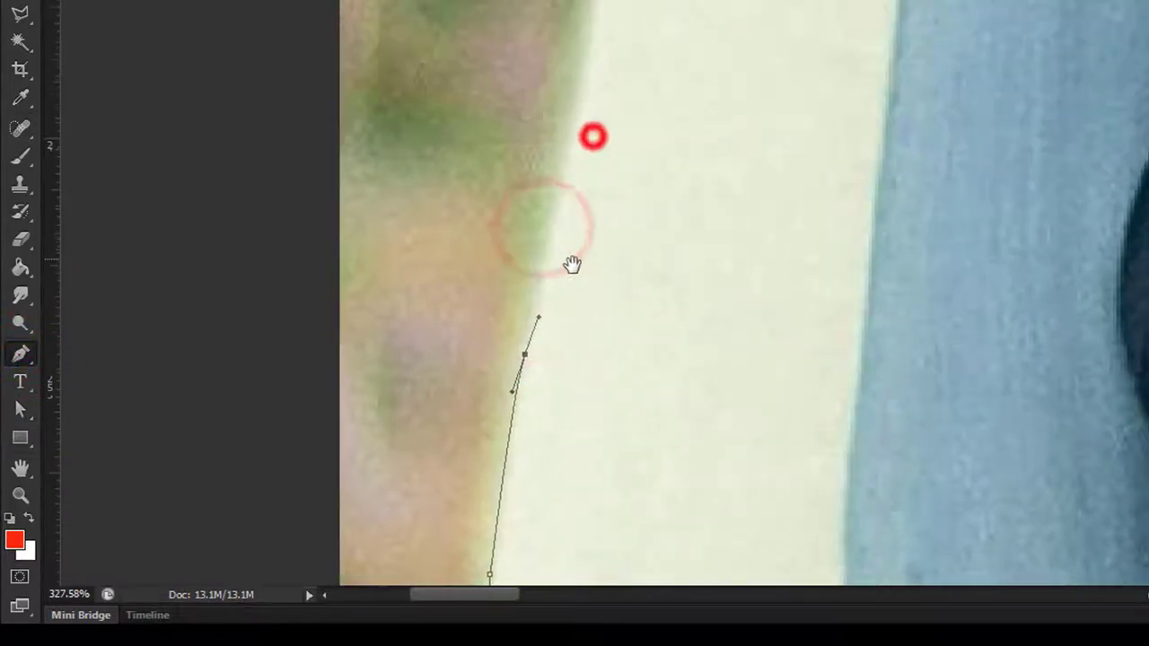
pyautogui.moveTo(575, 149); pyautogui.dragTo(583, 120)
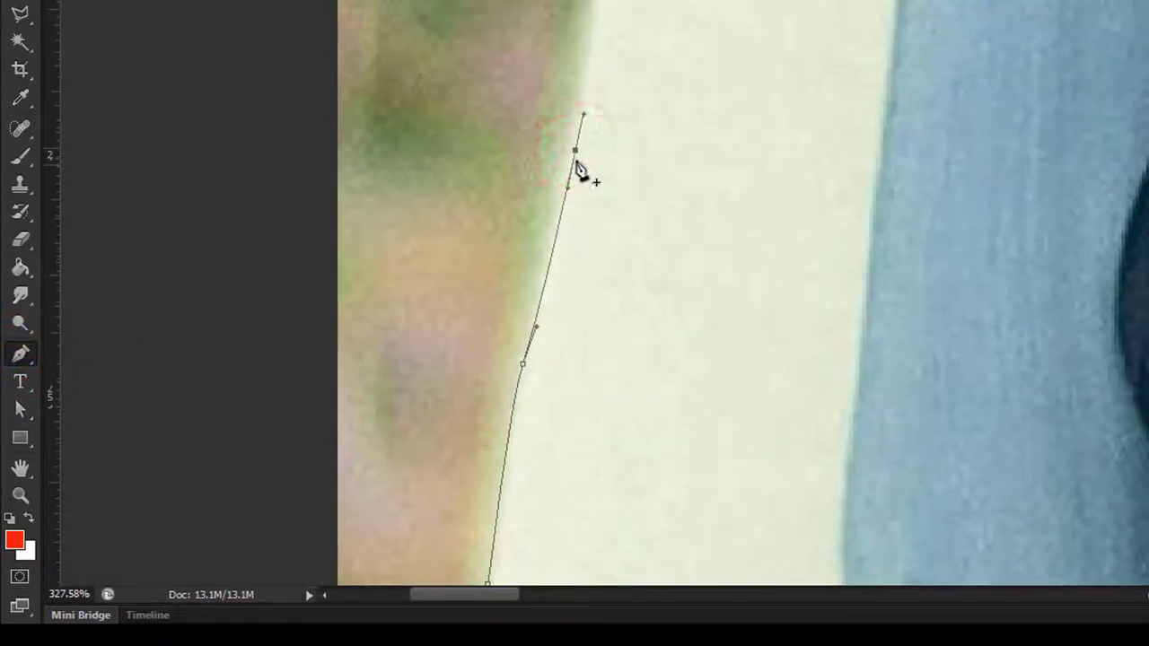
pyautogui.click(575, 150)
pyautogui.moveTo(692, 140); pyautogui.dragTo(614, 329)
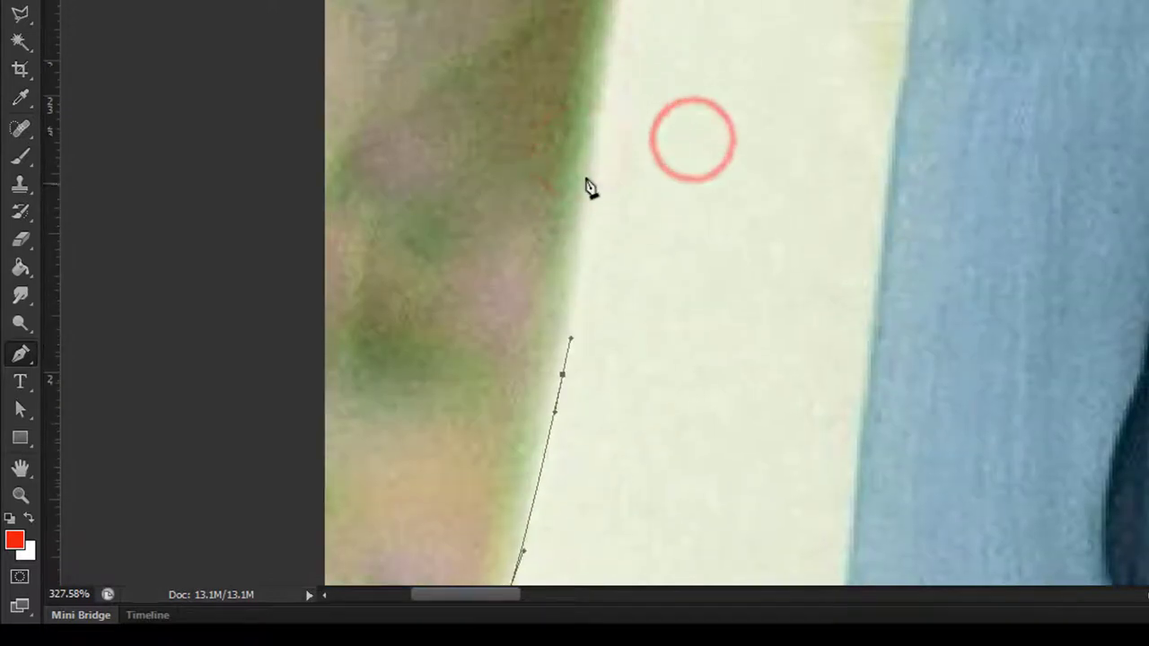
pyautogui.moveTo(590, 169); pyautogui.dragTo(592, 121)
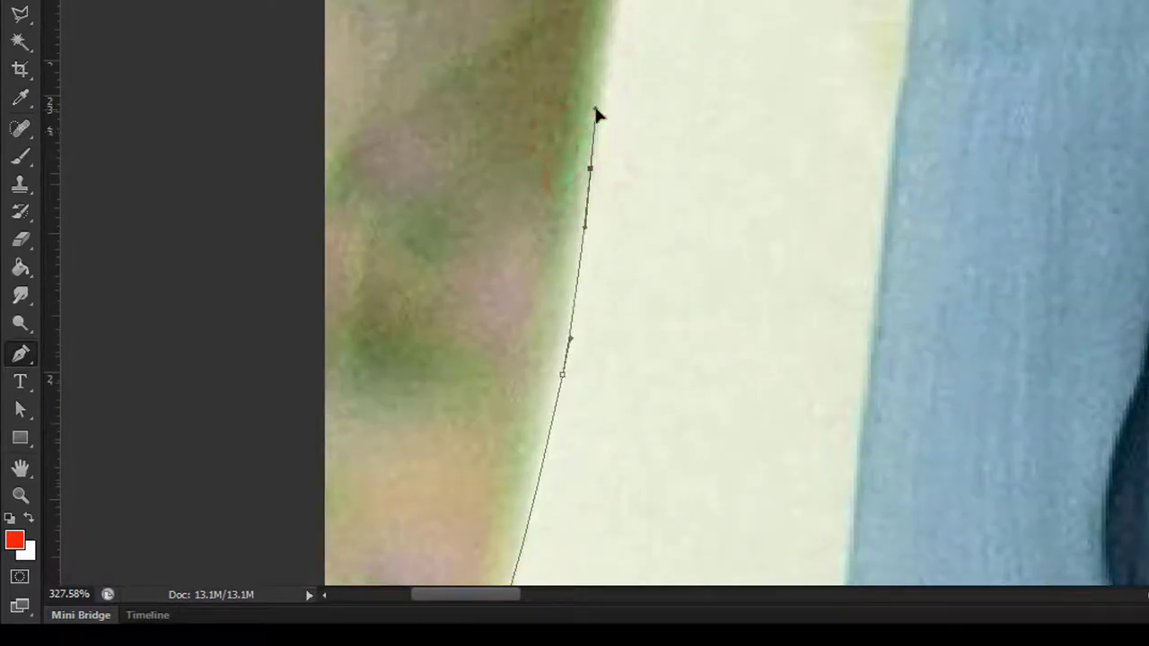
pyautogui.moveTo(657, 154); pyautogui.dragTo(632, 355)
# Trace curved anchors along the figure's left edge and up the shoulder
pyautogui.click(598, 204)
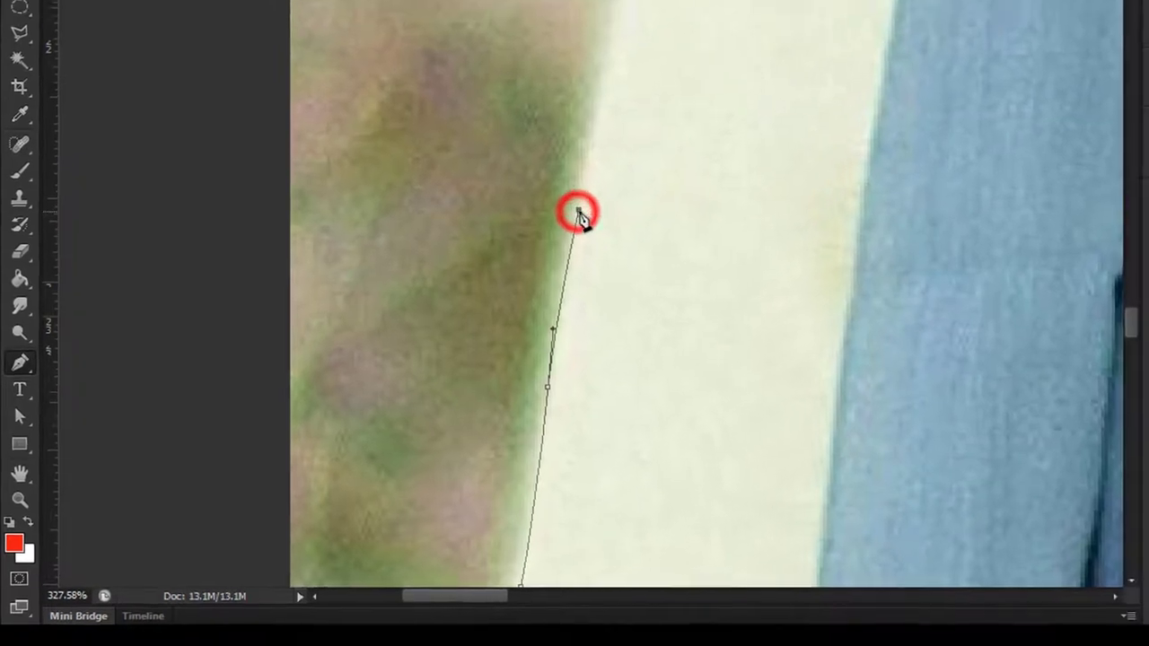
pyautogui.moveTo(536, 249)
pyautogui.mouseDown()
pyautogui.moveTo(425, 326)
pyautogui.moveTo(431, 267)
pyautogui.mouseUp()
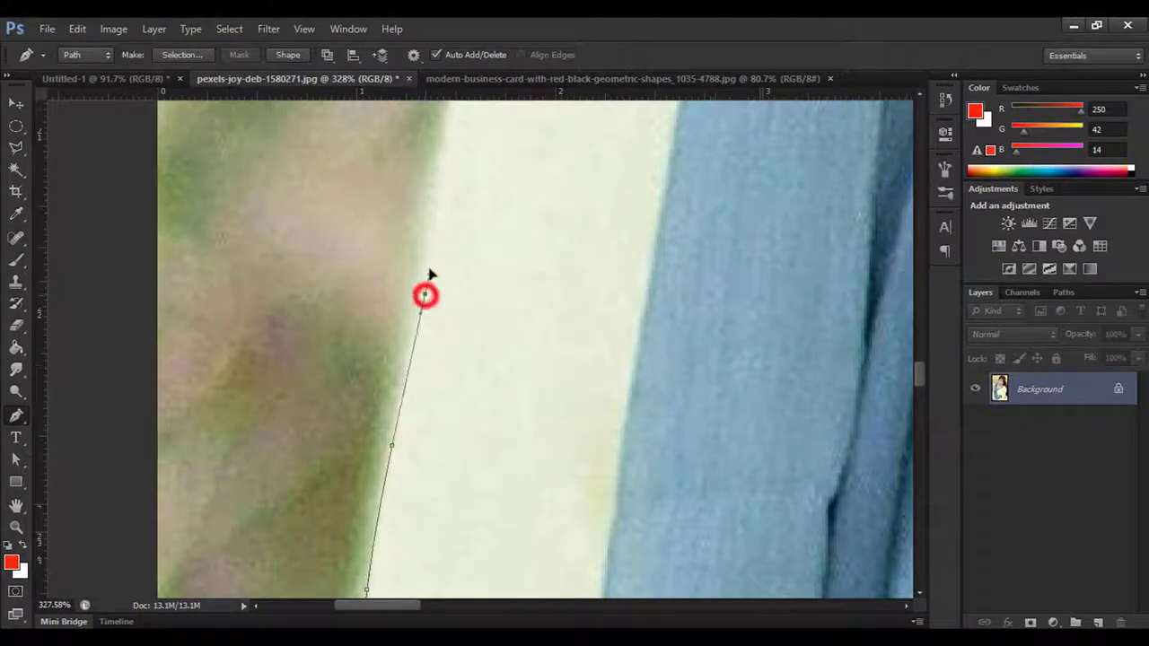
pyautogui.moveTo(516, 274); pyautogui.dragTo(526, 401)
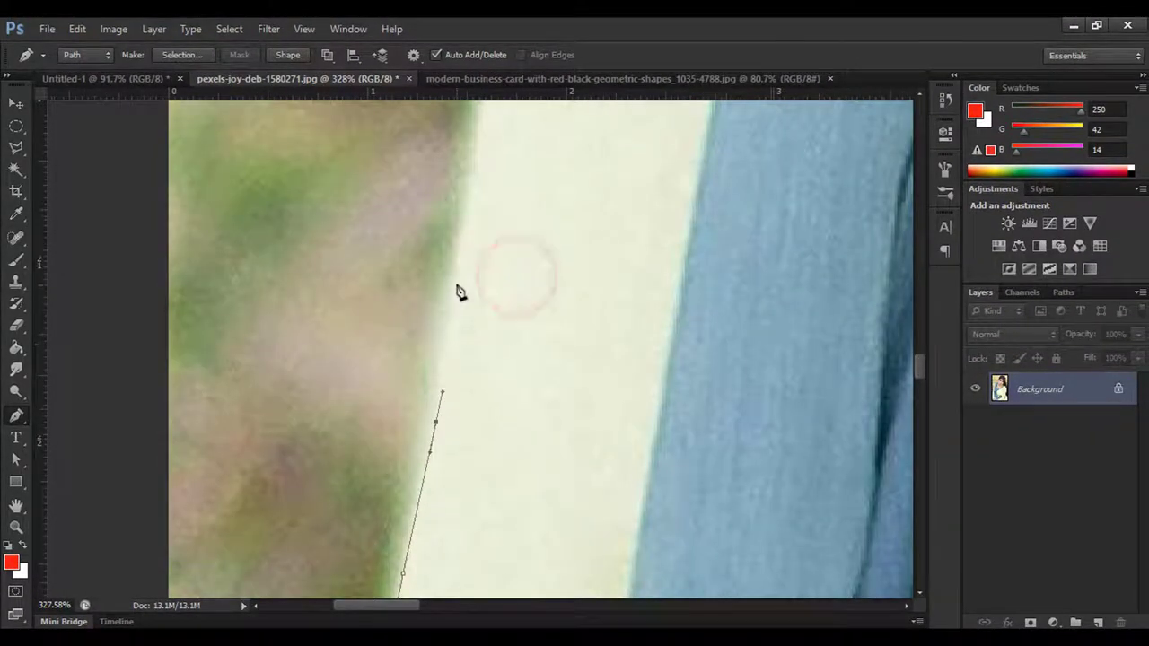
pyautogui.click(457, 287)
pyautogui.moveTo(519, 265); pyautogui.dragTo(532, 355)
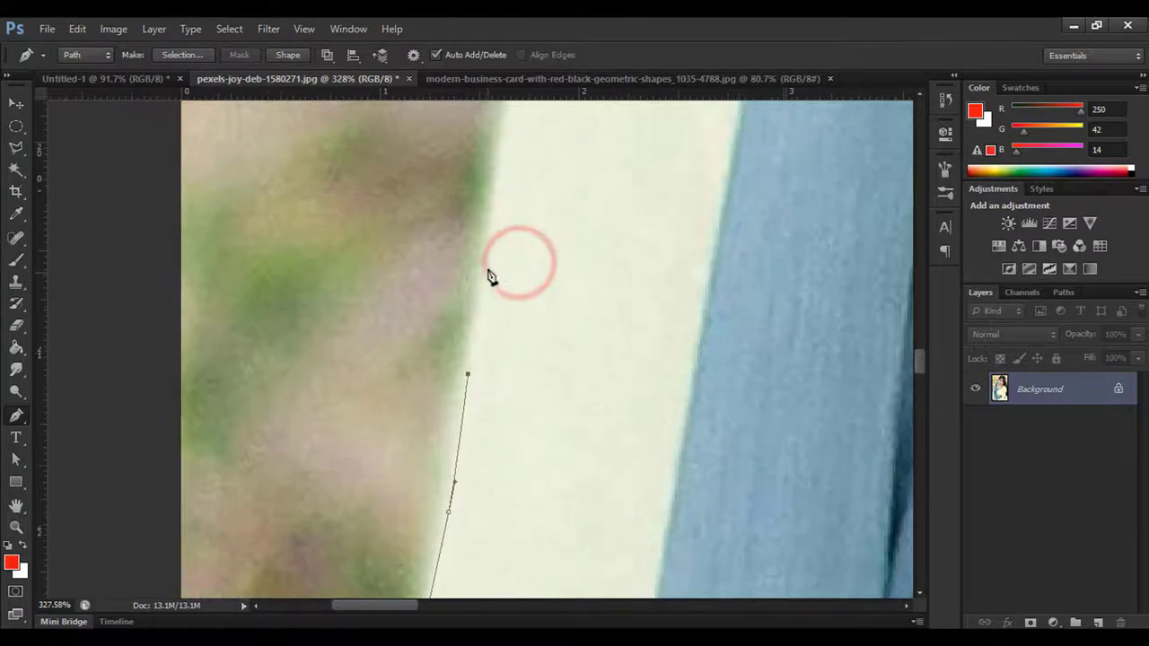
pyautogui.click(485, 240)
pyautogui.moveTo(539, 223); pyautogui.dragTo(529, 395)
pyautogui.click(503, 244)
# Continue the path along the top of the scarf where it meets the background
pyautogui.moveTo(582, 266); pyautogui.dragTo(454, 378)
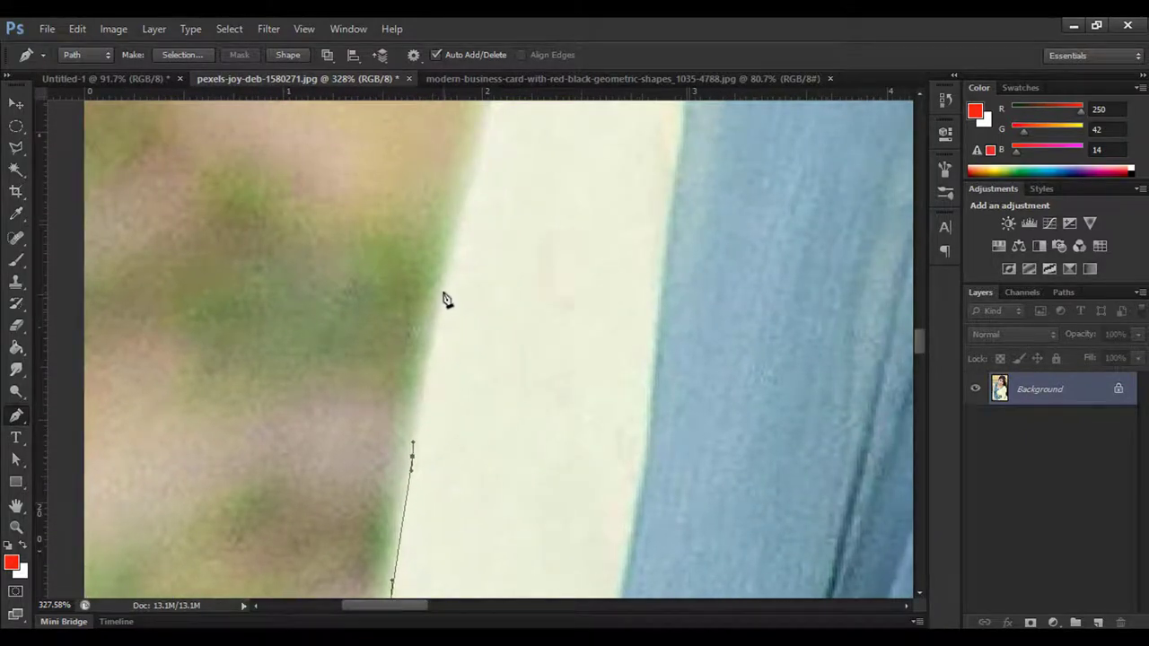
pyautogui.moveTo(610, 249); pyautogui.dragTo(579, 403)
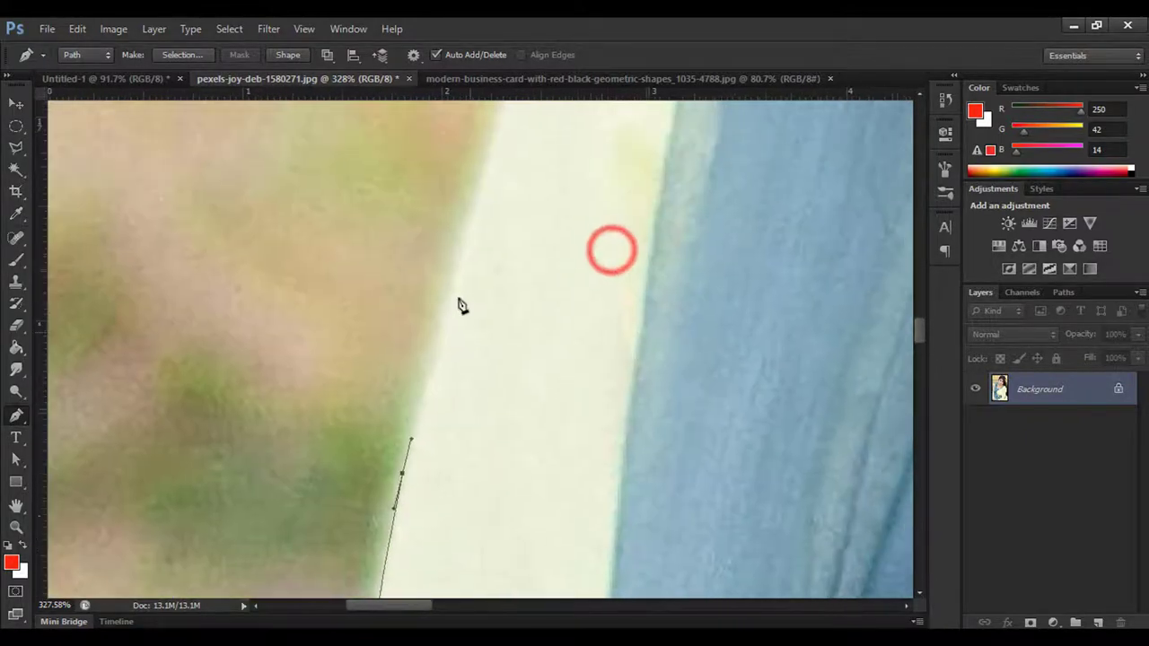
pyautogui.moveTo(564, 269); pyautogui.dragTo(456, 270)
pyautogui.moveTo(488, 146); pyautogui.dragTo(390, 282)
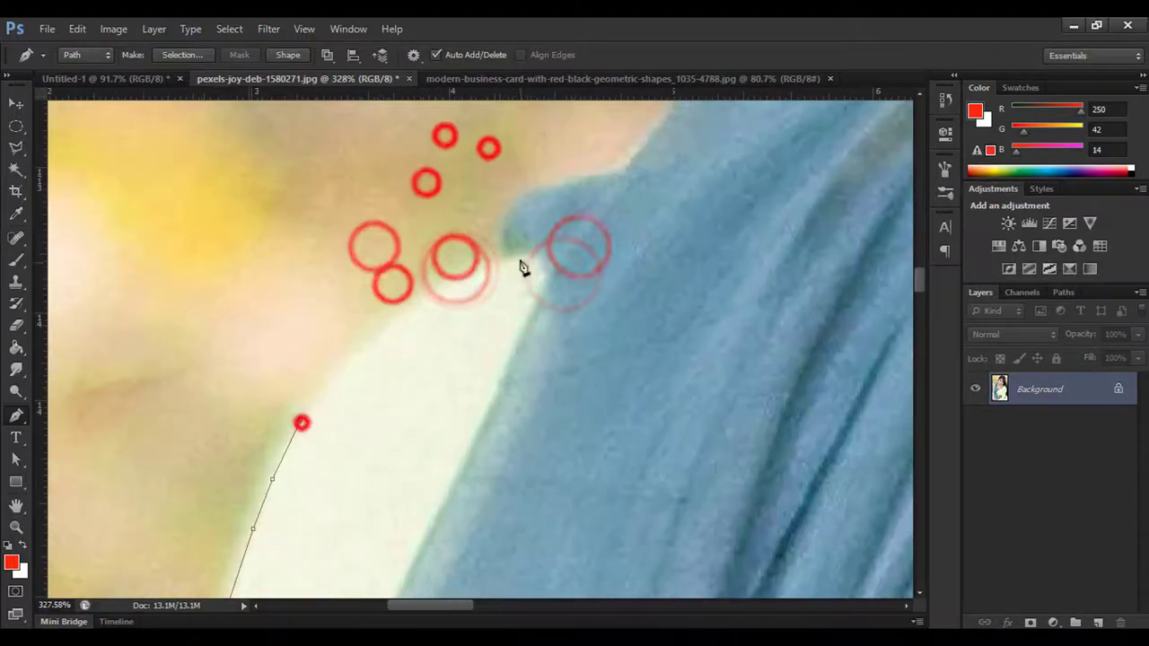
pyautogui.click(501, 256)
pyautogui.moveTo(624, 170)
pyautogui.mouseDown()
pyautogui.moveTo(783, 163)
pyautogui.moveTo(623, 320)
pyautogui.mouseUp()
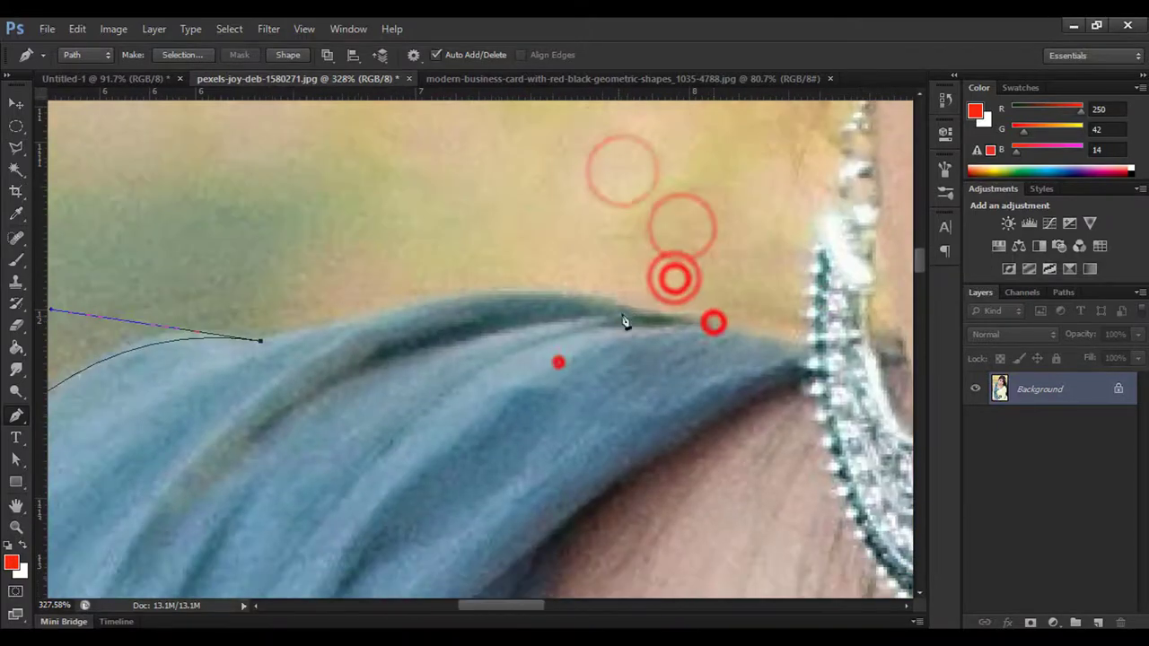
pyautogui.moveTo(673, 275)
pyautogui.mouseDown()
pyautogui.moveTo(714, 321)
pyautogui.moveTo(579, 344)
pyautogui.mouseUp()
# Trace anchors up the earring, around the ear and along the hair outline
pyautogui.moveTo(585, 287); pyautogui.dragTo(570, 435)
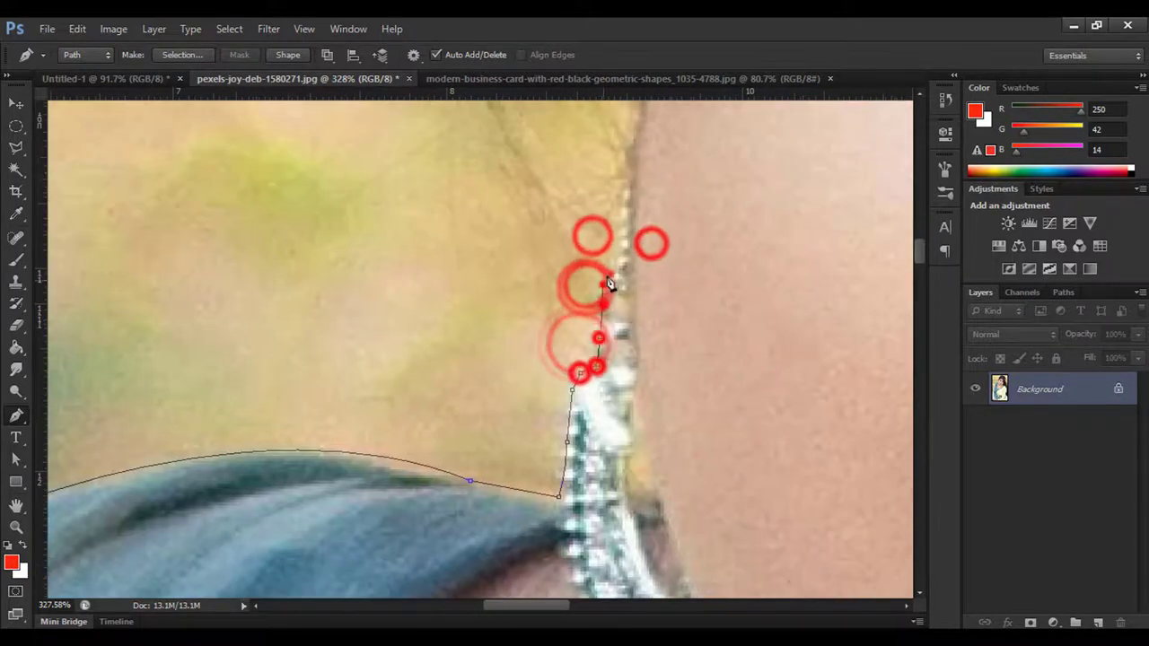
pyautogui.click(574, 359)
pyautogui.click(592, 296)
pyautogui.moveTo(610, 225); pyautogui.dragTo(611, 359)
pyautogui.click(606, 360)
pyautogui.click(610, 328)
pyautogui.click(619, 180)
pyautogui.moveTo(616, 179)
pyautogui.mouseDown()
pyautogui.moveTo(565, 193)
pyautogui.moveTo(590, 282)
pyautogui.moveTo(599, 216)
pyautogui.moveTo(628, 257)
pyautogui.mouseUp()
pyautogui.click(574, 180)
pyautogui.click(590, 282)
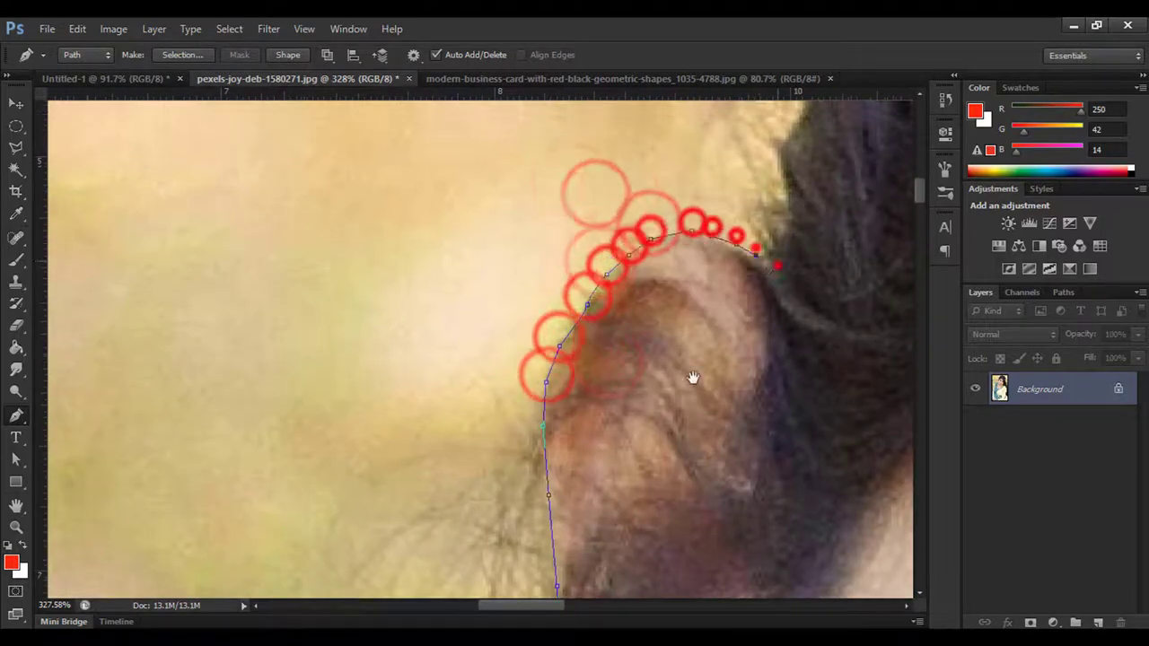
pyautogui.moveTo(693, 379)
pyautogui.mouseDown()
pyautogui.moveTo(500, 277)
pyautogui.moveTo(554, 280)
pyautogui.mouseUp()
pyautogui.scroll(-5, 713, 187)
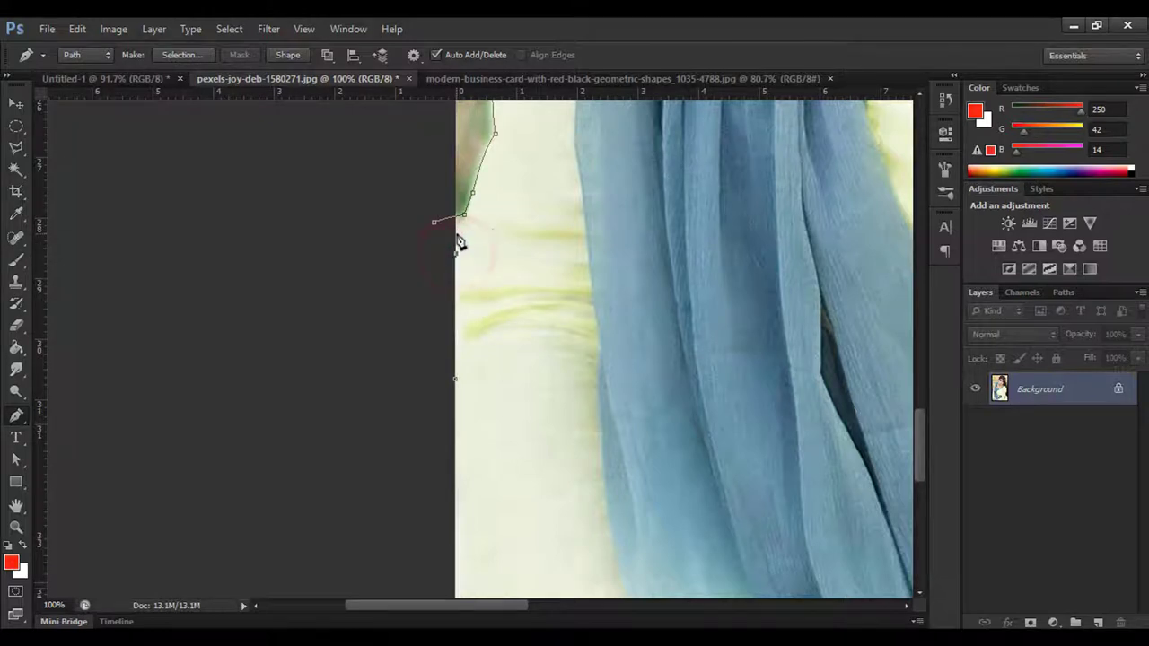
# Pan down the figure's lower left side and curve the path out past the image edge
pyautogui.moveTo(546, 246)
pyautogui.mouseDown()
pyautogui.moveTo(436, 254)
pyautogui.moveTo(515, 231)
pyautogui.mouseUp()
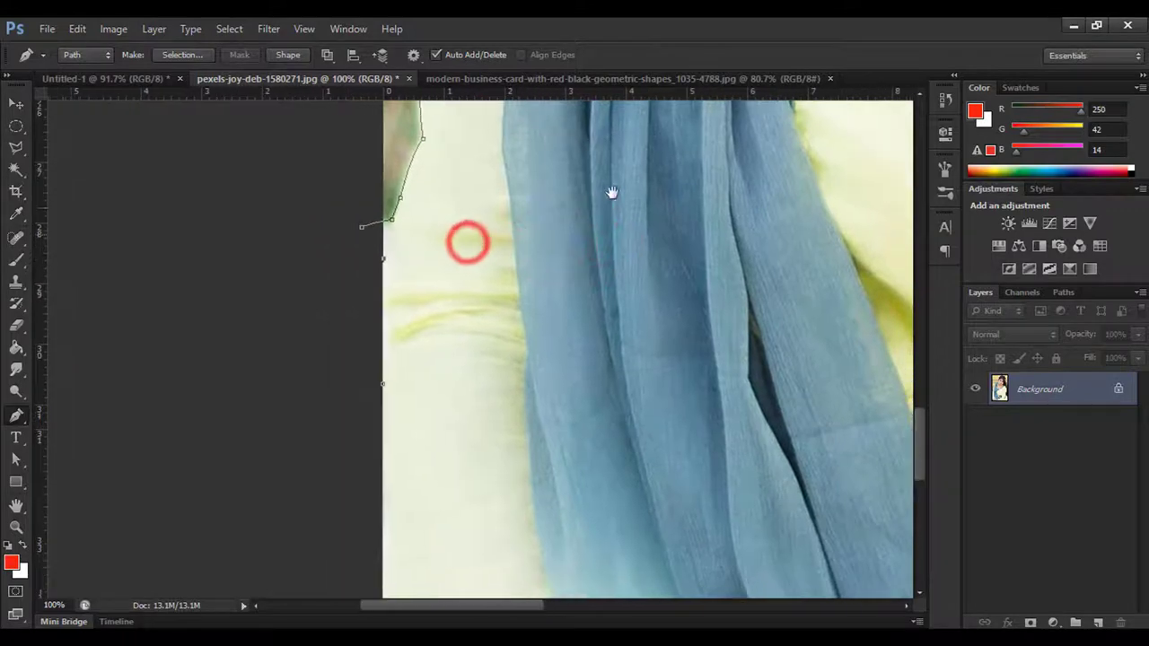
pyautogui.moveTo(612, 192); pyautogui.dragTo(541, 257)
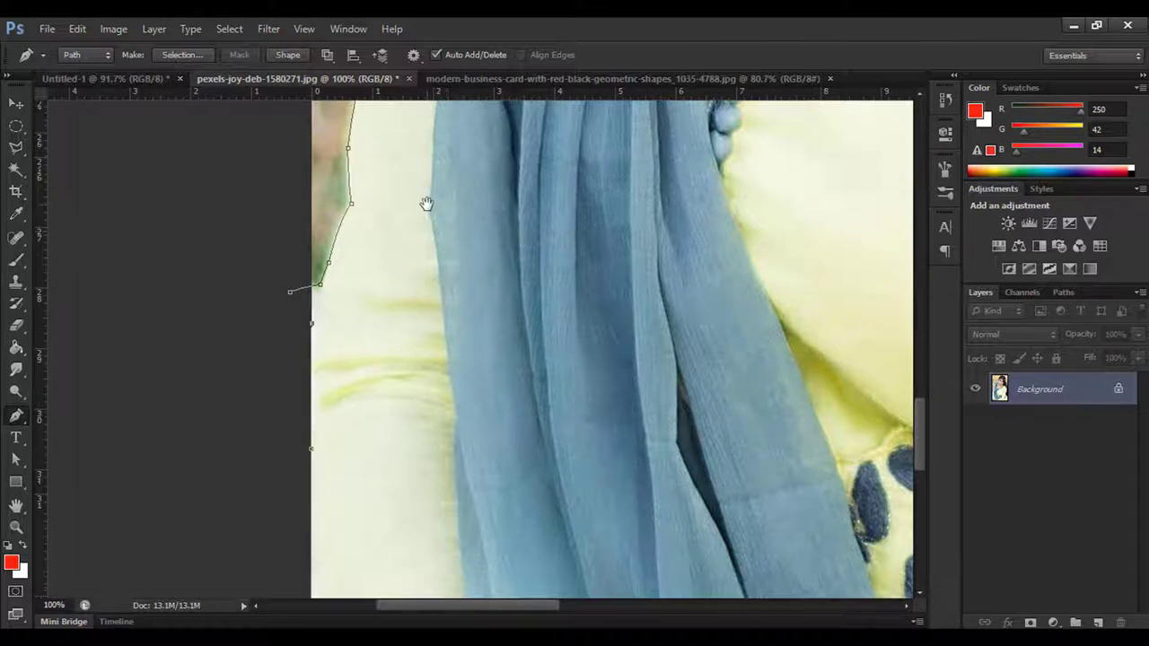
pyautogui.moveTo(404, 241); pyautogui.dragTo(437, 390)
pyautogui.moveTo(505, 285)
pyautogui.mouseDown()
pyautogui.moveTo(479, 444)
pyautogui.moveTo(495, 380)
pyautogui.moveTo(437, 284)
pyautogui.moveTo(590, 311)
pyautogui.moveTo(303, 285)
pyautogui.moveTo(608, 315)
pyautogui.moveTo(486, 313)
pyautogui.moveTo(523, 361)
pyautogui.mouseUp()
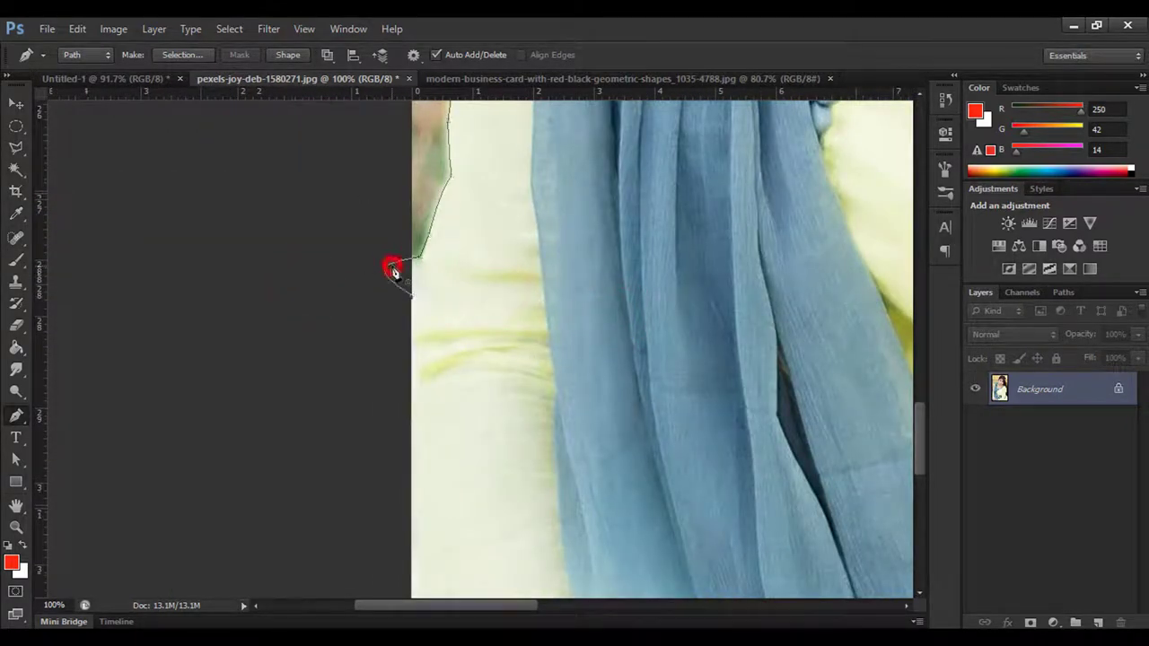
pyautogui.moveTo(393, 271); pyautogui.dragTo(431, 277)
pyautogui.moveTo(643, 218); pyautogui.dragTo(374, 411)
pyautogui.moveTo(443, 321); pyautogui.dragTo(351, 437)
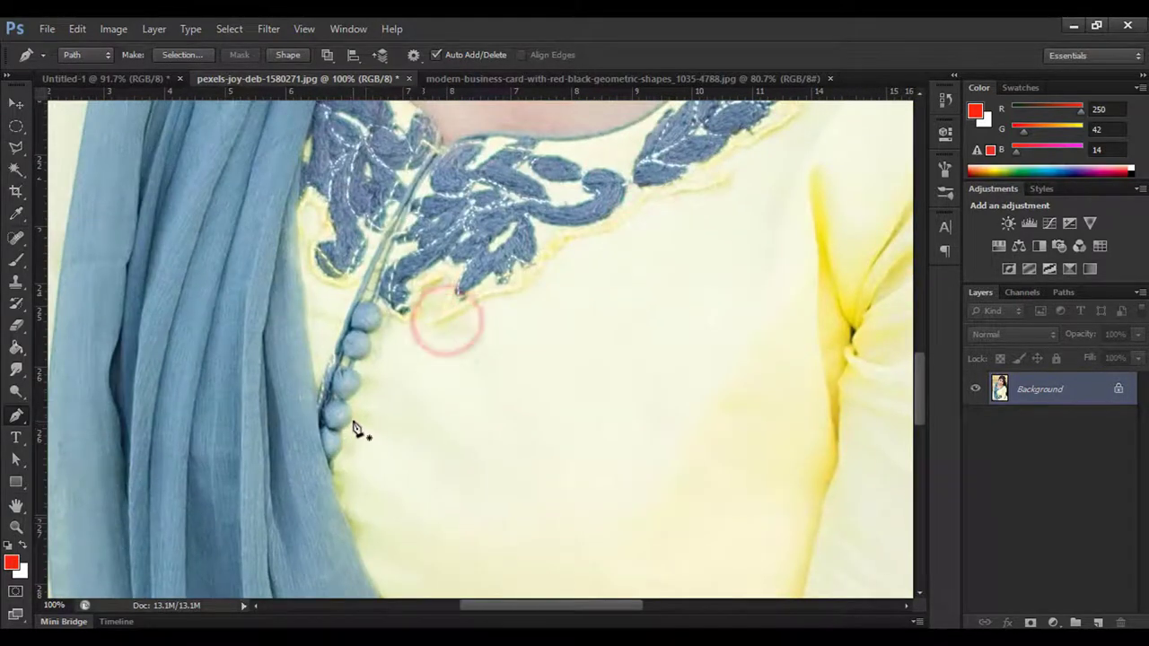
# Zoom out to the whole photo and show the Paths panel with the outline as Path 1
pyautogui.hotkey('ctrl', '-')
pyautogui.hotkey('ctrl', '-')
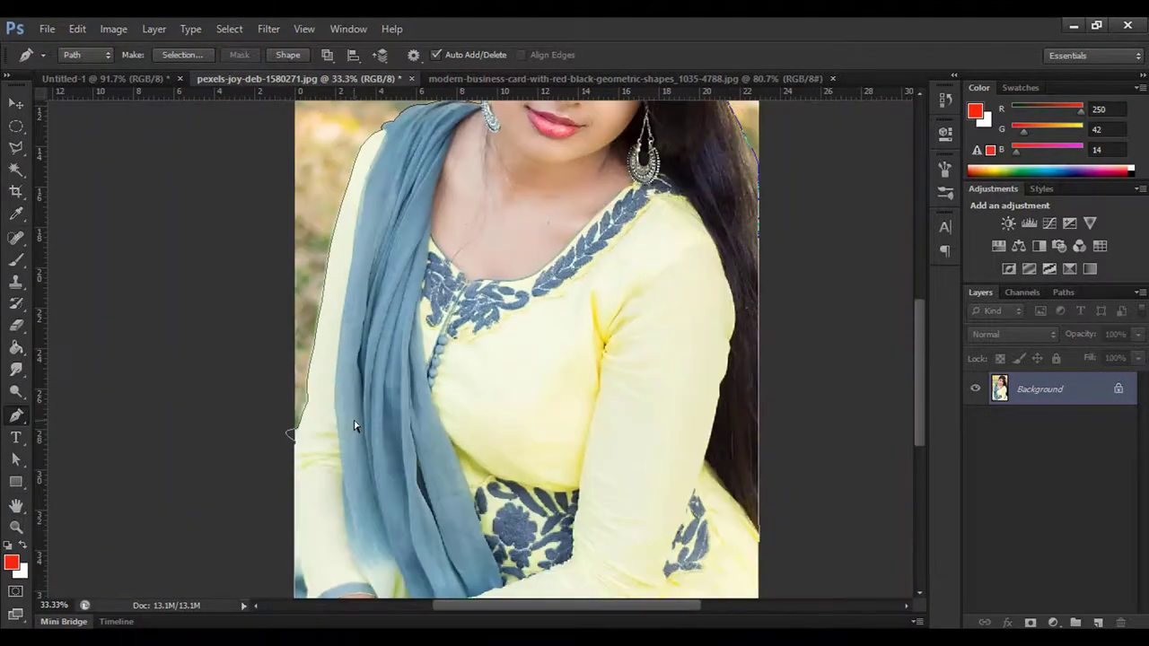
pyautogui.scroll(5, 463, 279)
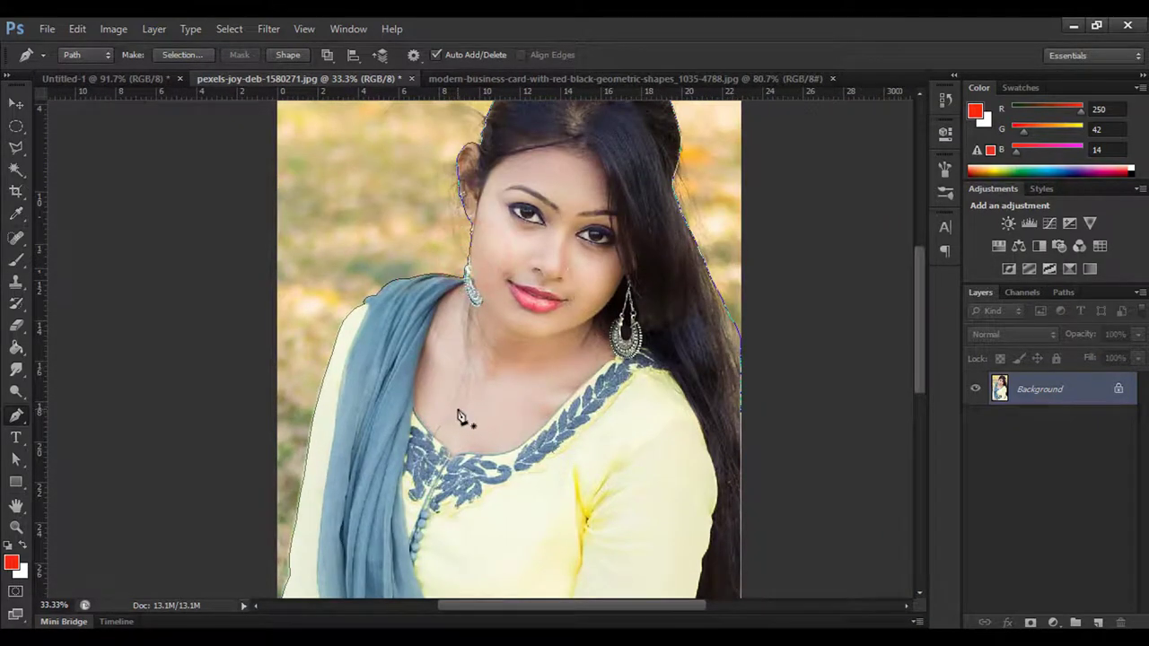
pyautogui.hotkey('ctrl', '-')
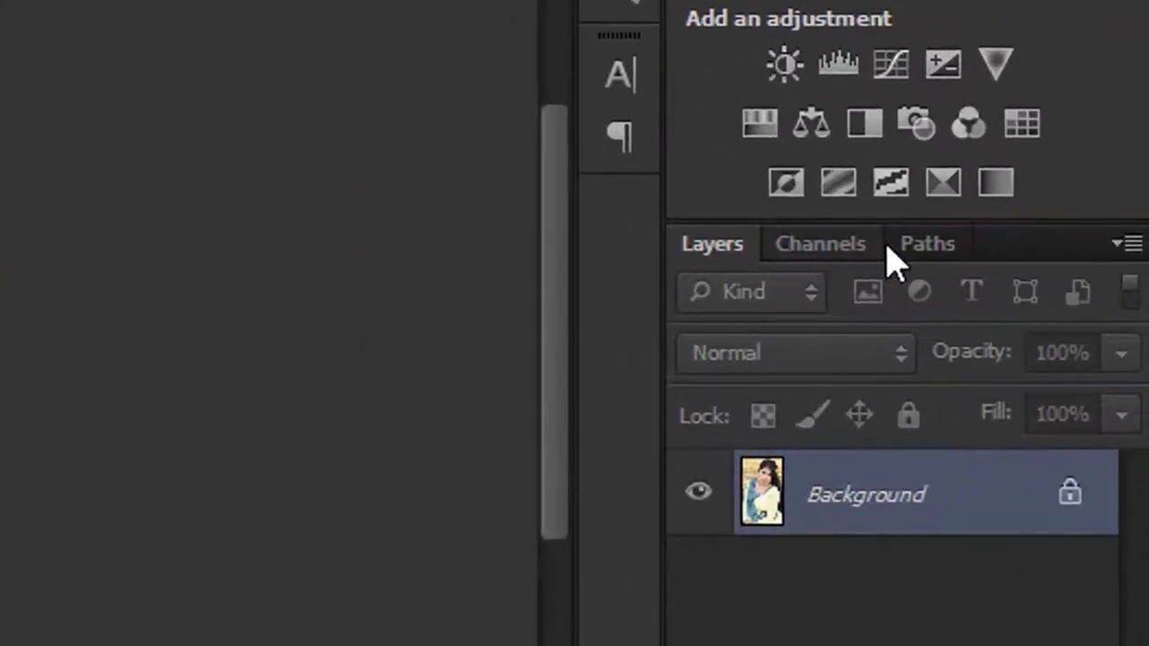
pyautogui.click(925, 252)
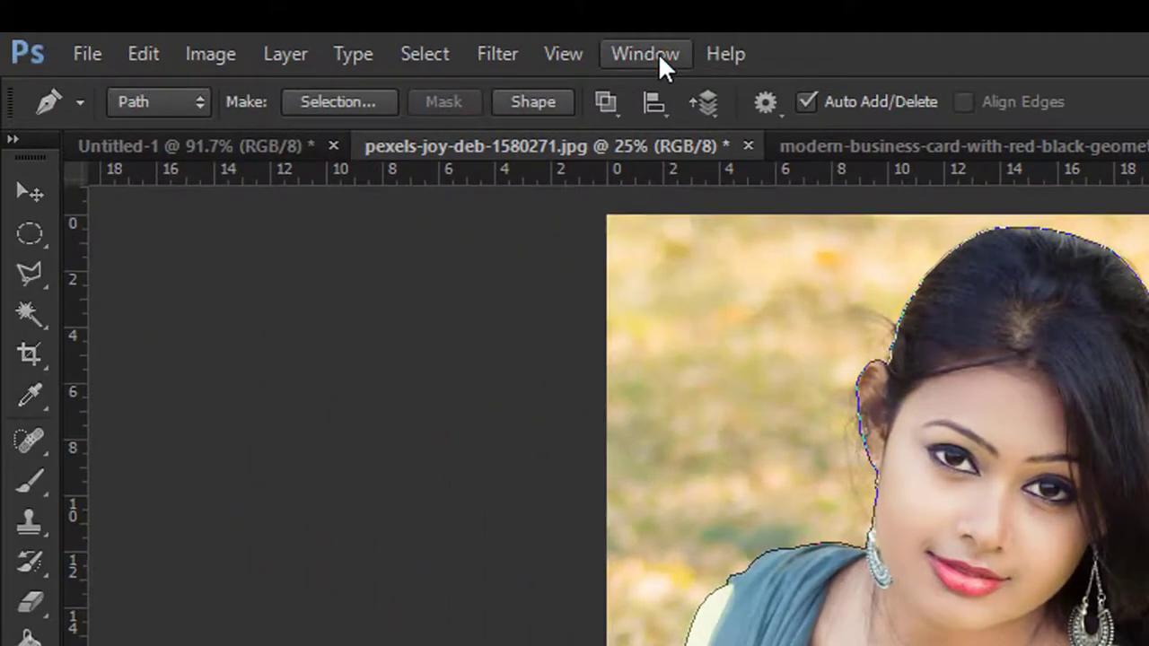
pyautogui.click(659, 53)
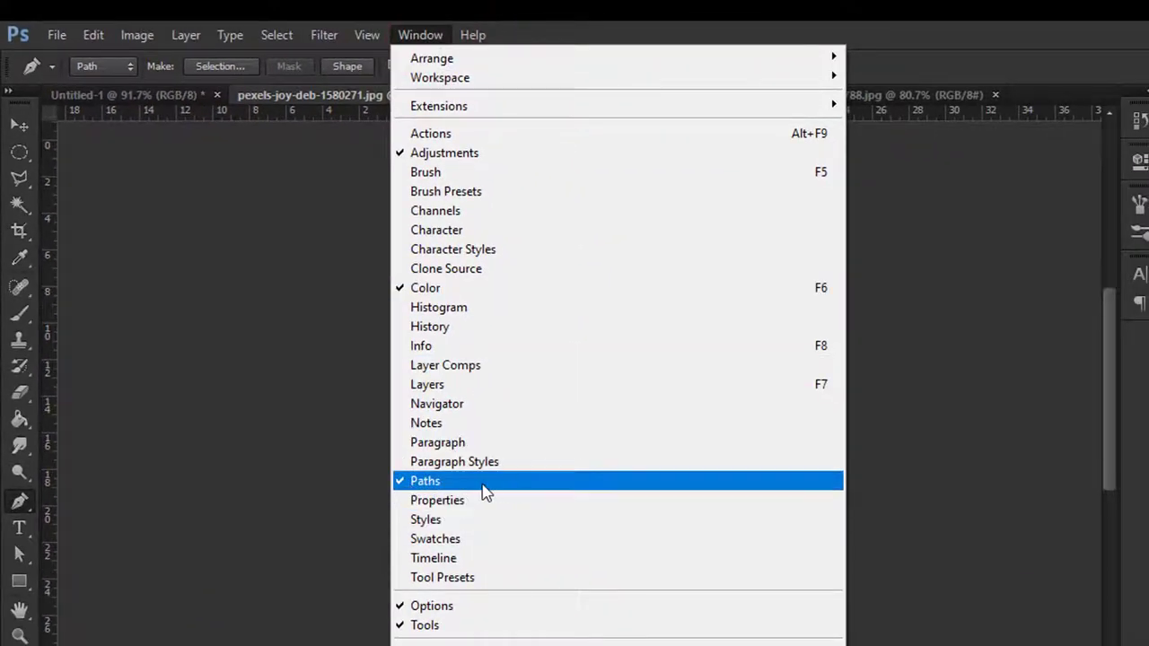
pyautogui.click(426, 36)
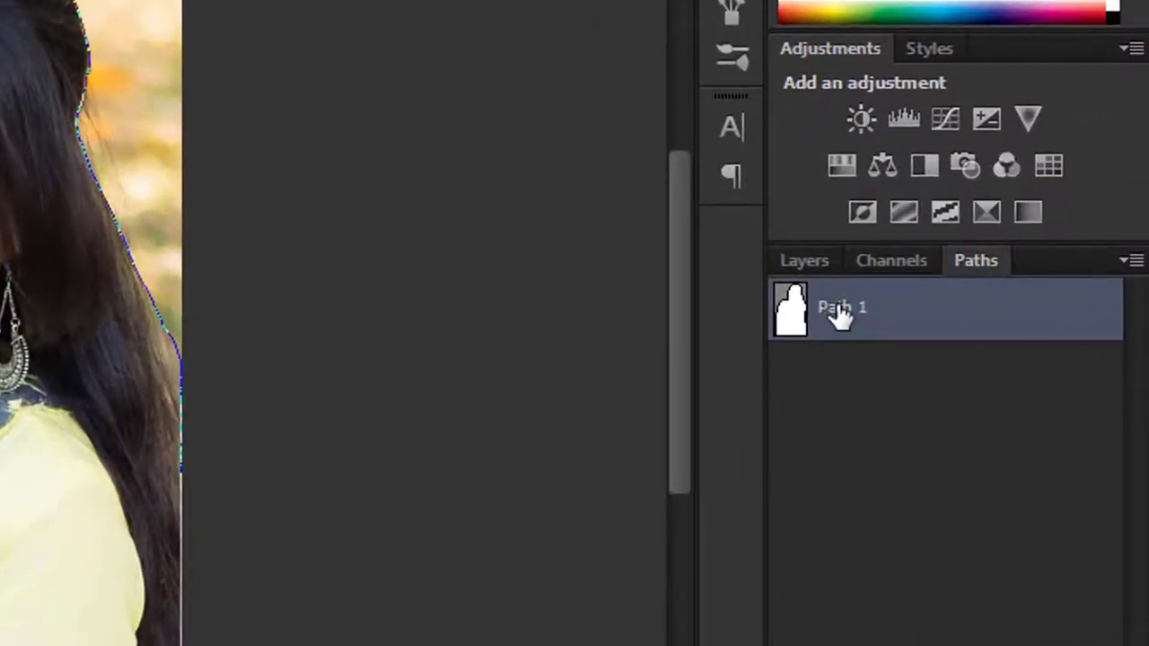
# Make a selection from Path 1, check it zoomed out, then deselect it
pyautogui.rightClick(842, 310)
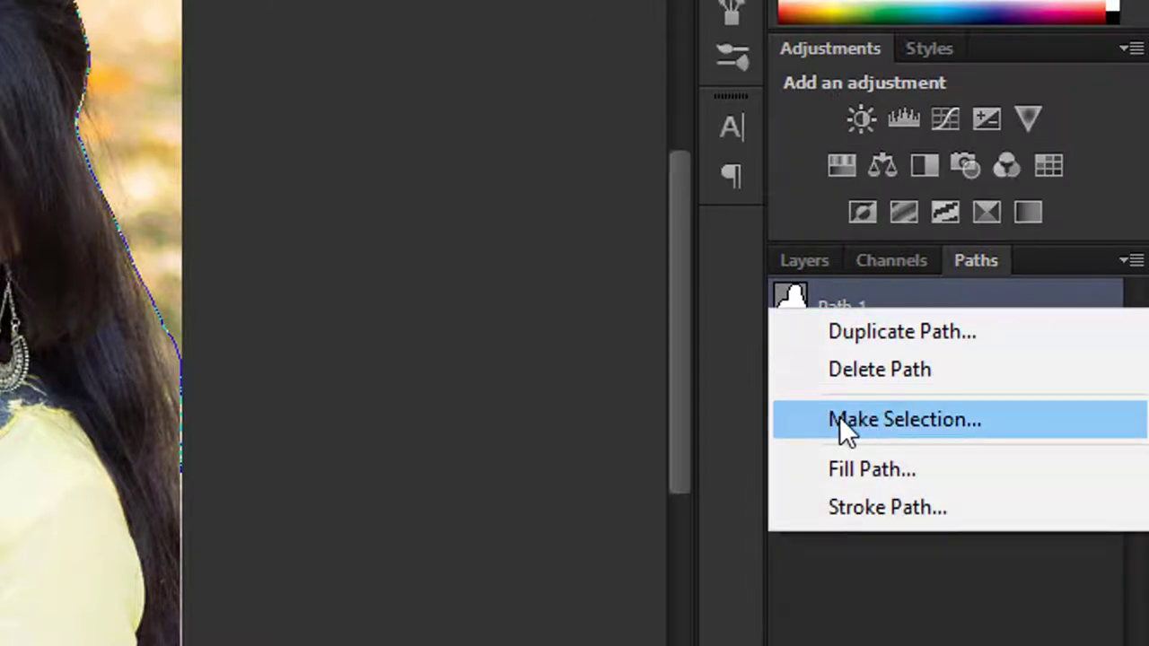
pyautogui.click(912, 419)
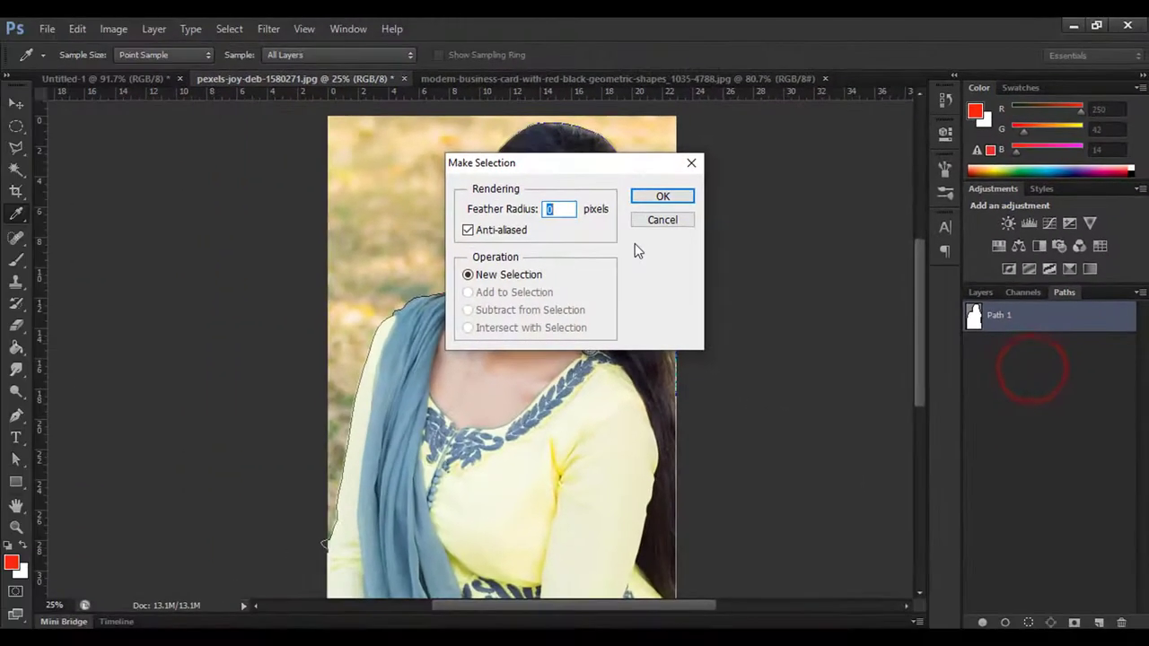
pyautogui.click(664, 198)
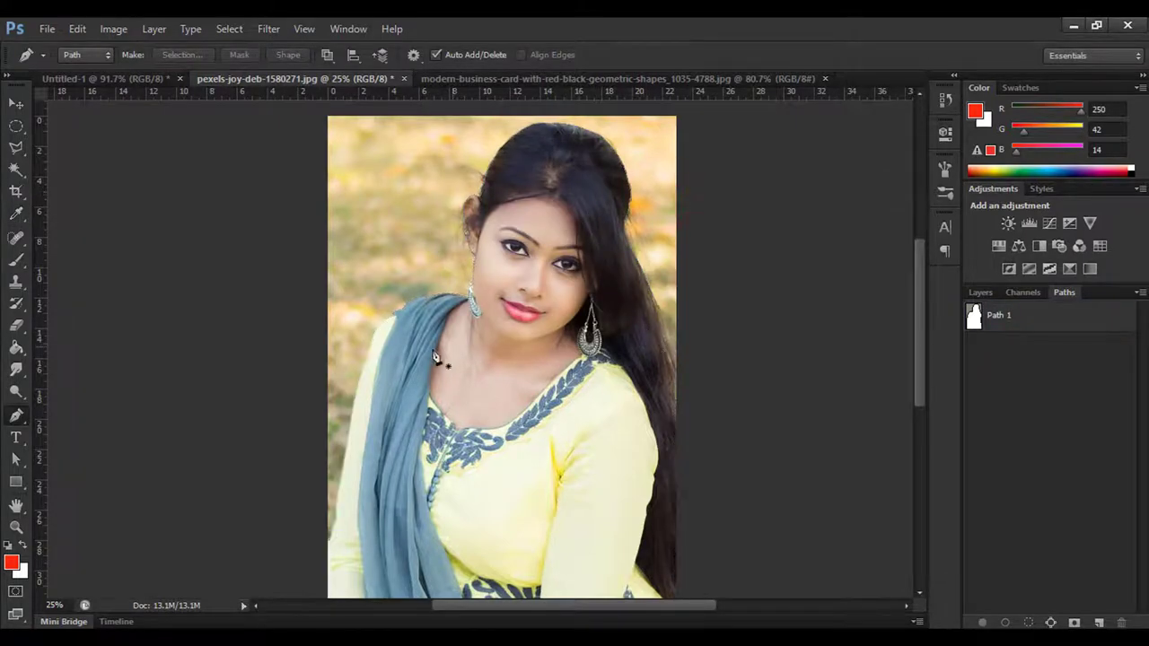
pyautogui.scroll(3, 440, 350)
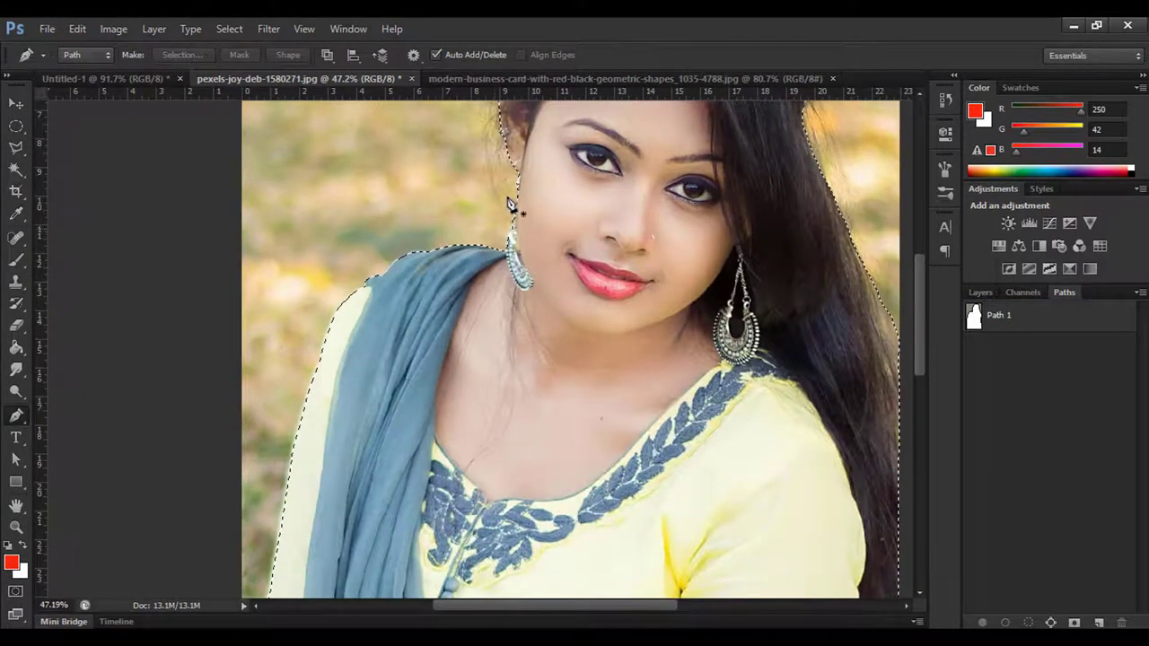
pyautogui.scroll(-1, 559, 333)
pyautogui.scroll(-2, 560, 333)
pyautogui.scroll(-1, 665, 334)
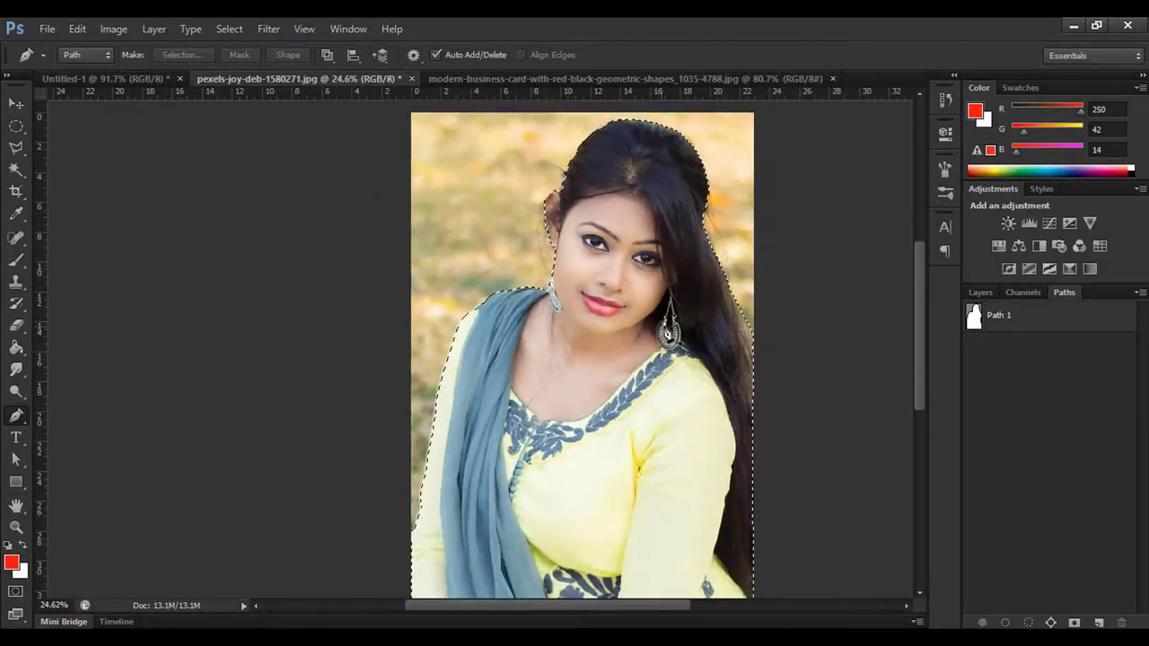
pyautogui.hotkey('ctrl', 'd')
# Remake the selection from the path with 0-pixel feather and recentre the photo
pyautogui.click(981, 292)
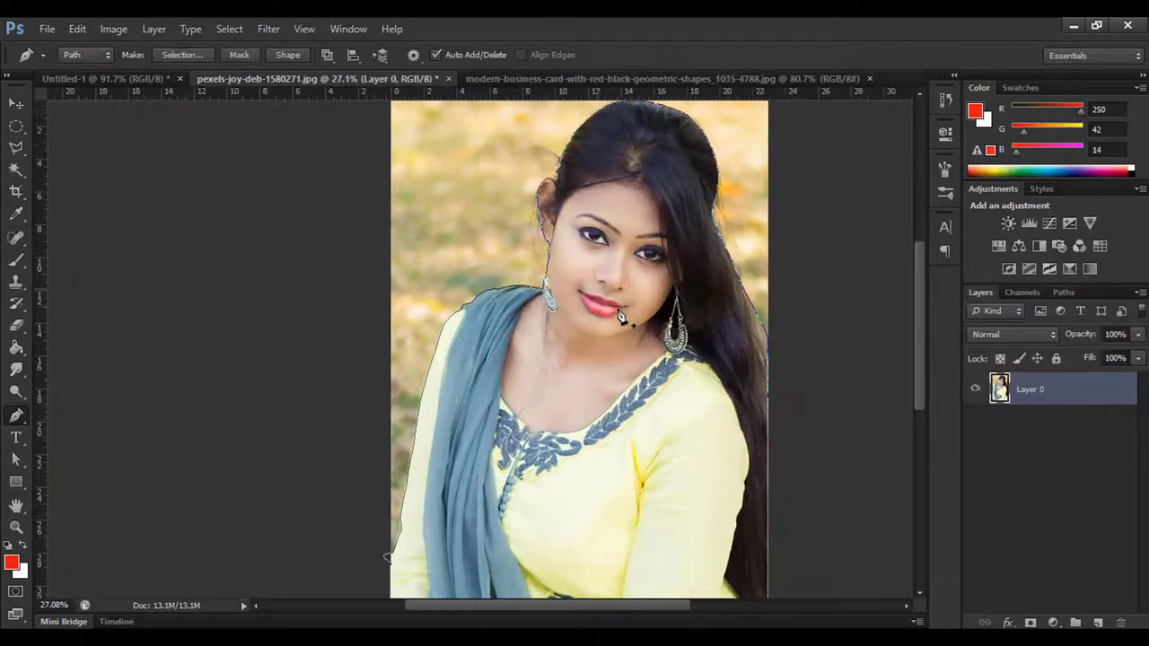
pyautogui.scroll(1, 635, 312)
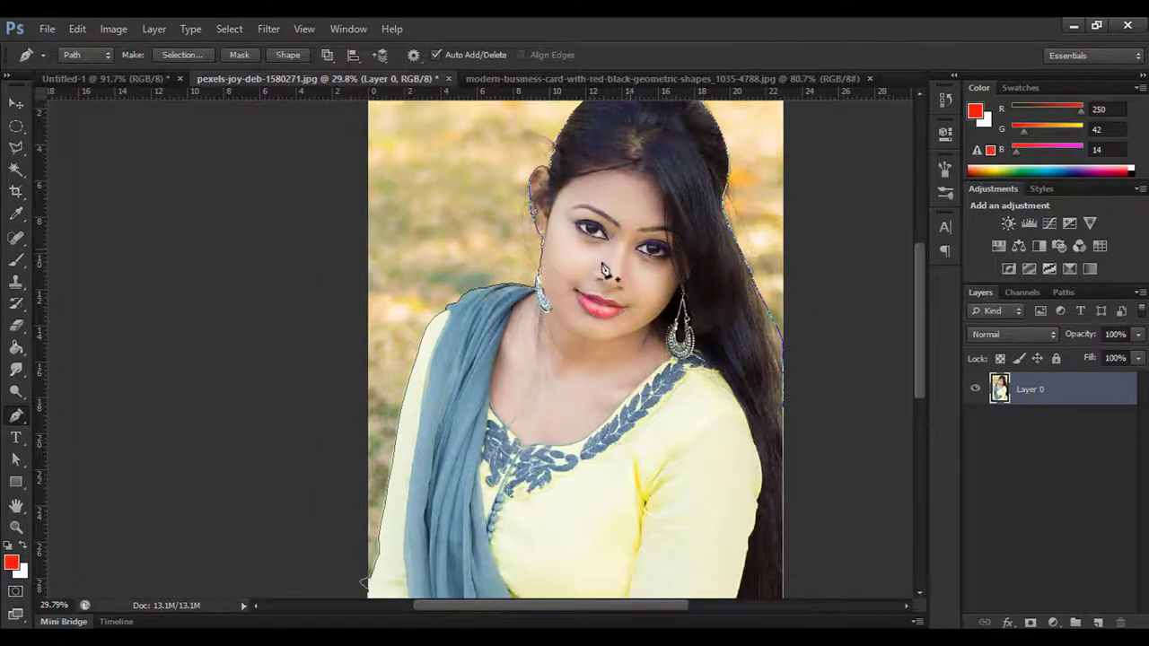
pyautogui.rightClick(586, 244)
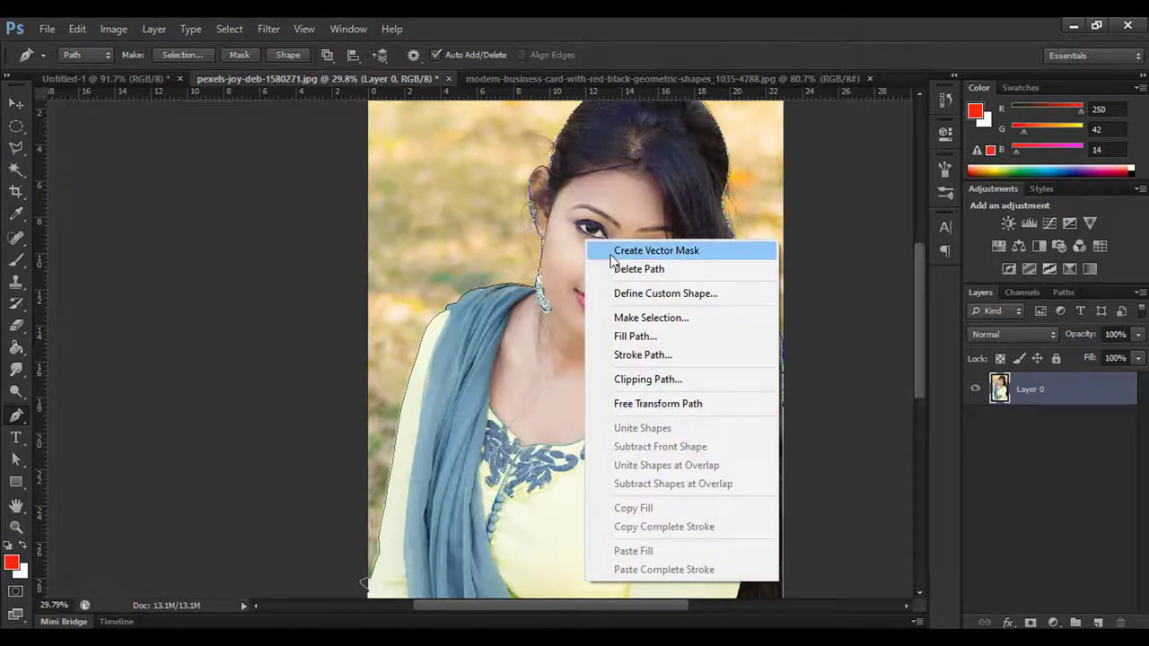
pyautogui.click(679, 320)
pyautogui.click(660, 197)
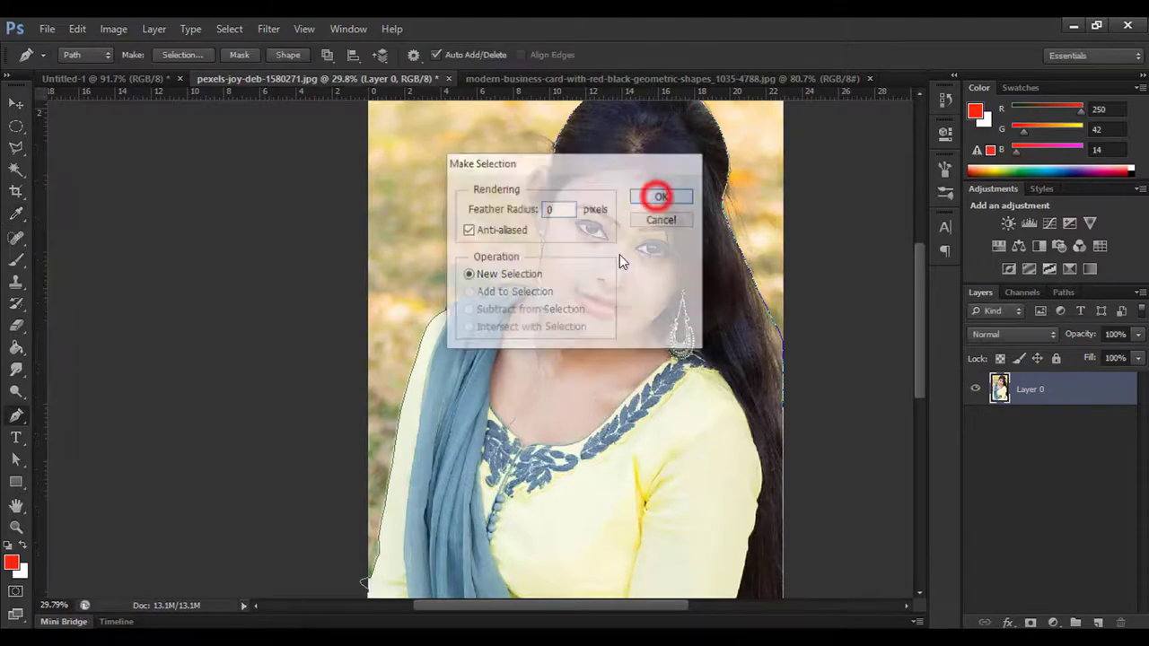
pyautogui.scroll(2, 580, 323)
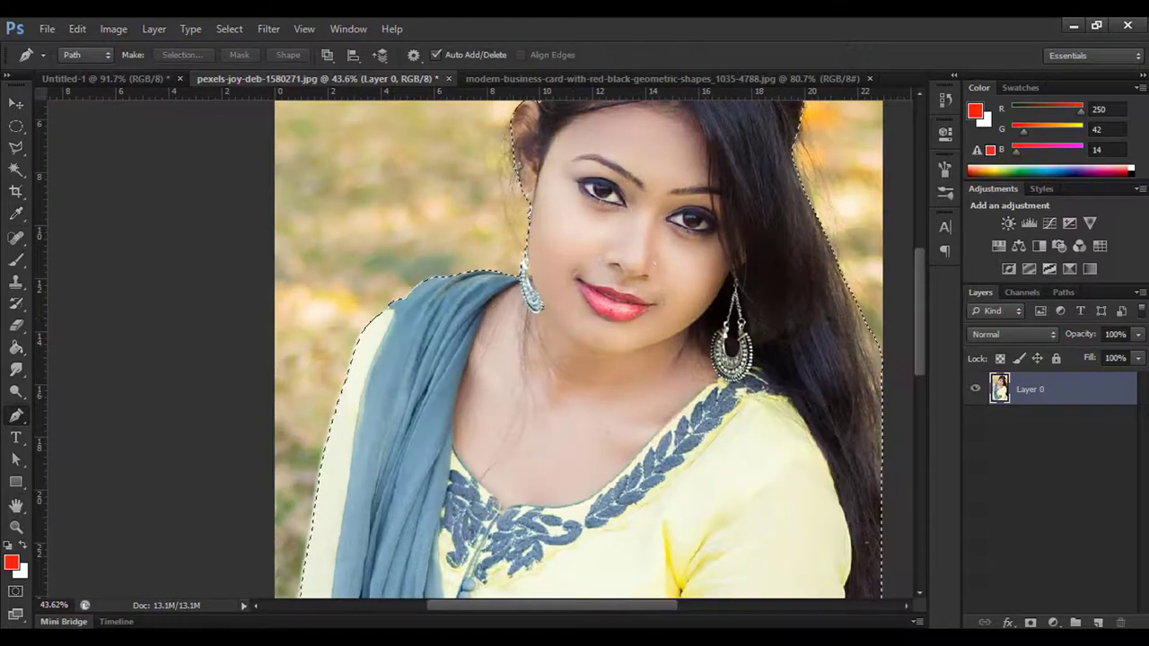
pyautogui.scroll(-2, 683, 399)
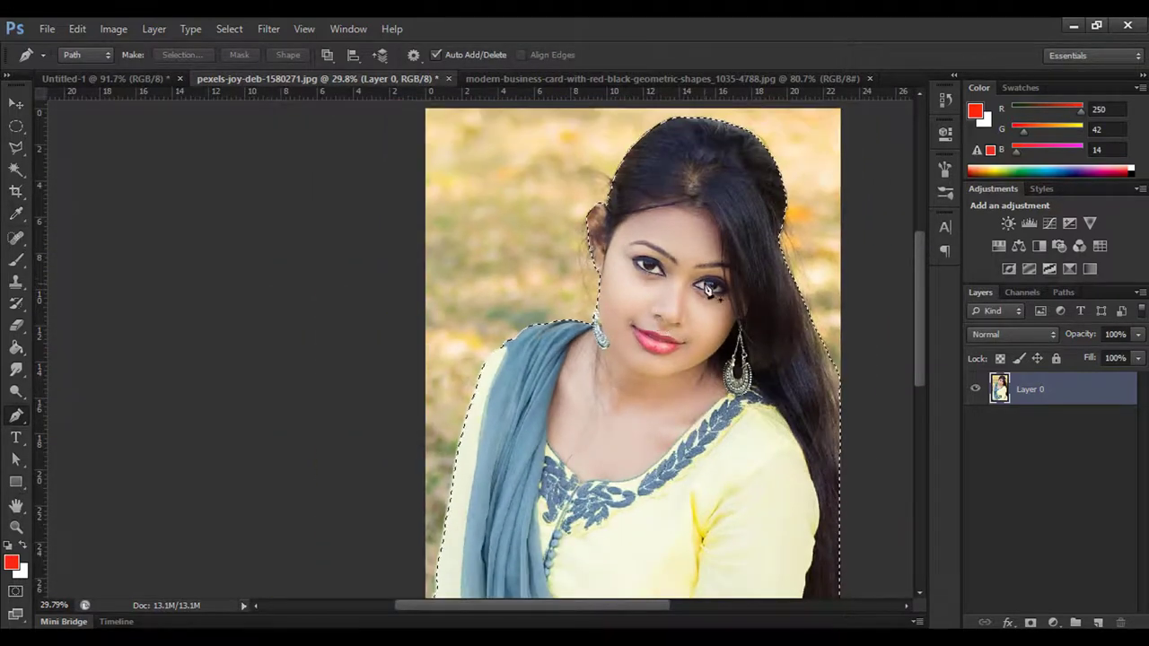
pyautogui.moveTo(709, 290); pyautogui.dragTo(609, 279)
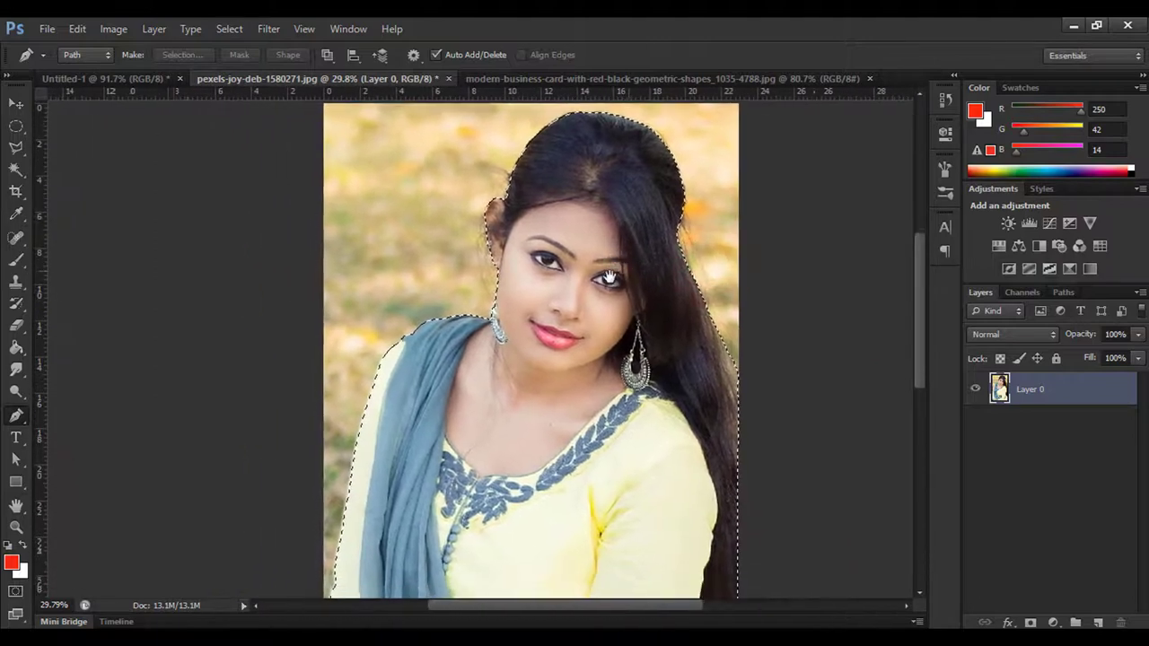
pyautogui.moveTo(609, 278); pyautogui.dragTo(616, 282)
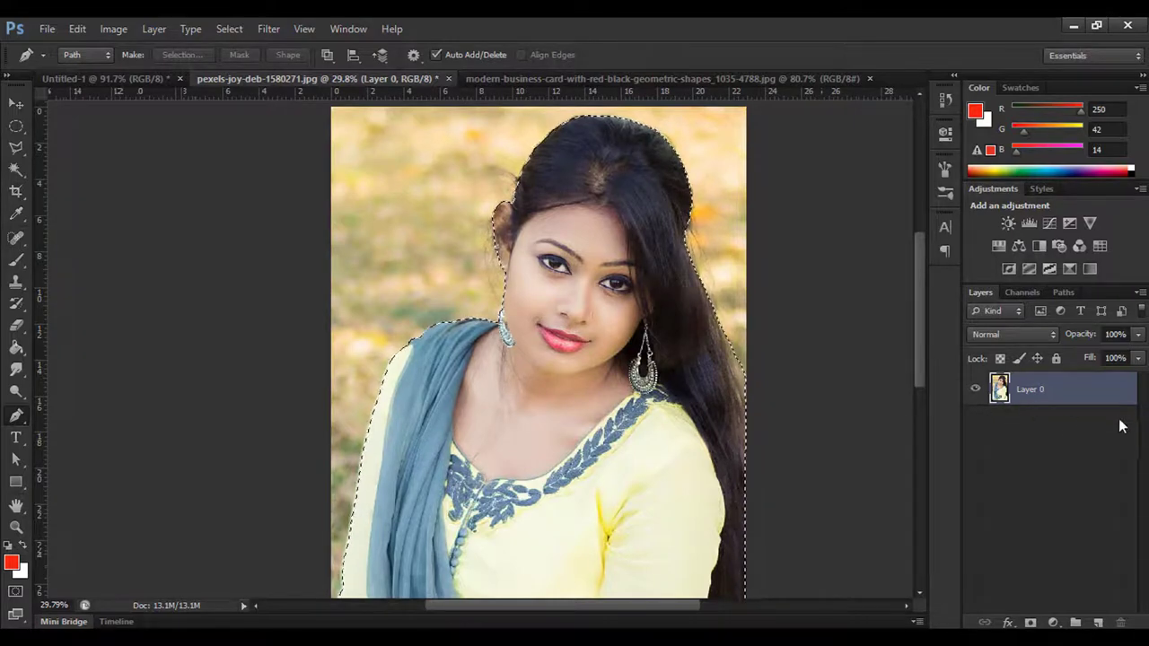
pyautogui.click(1045, 393)
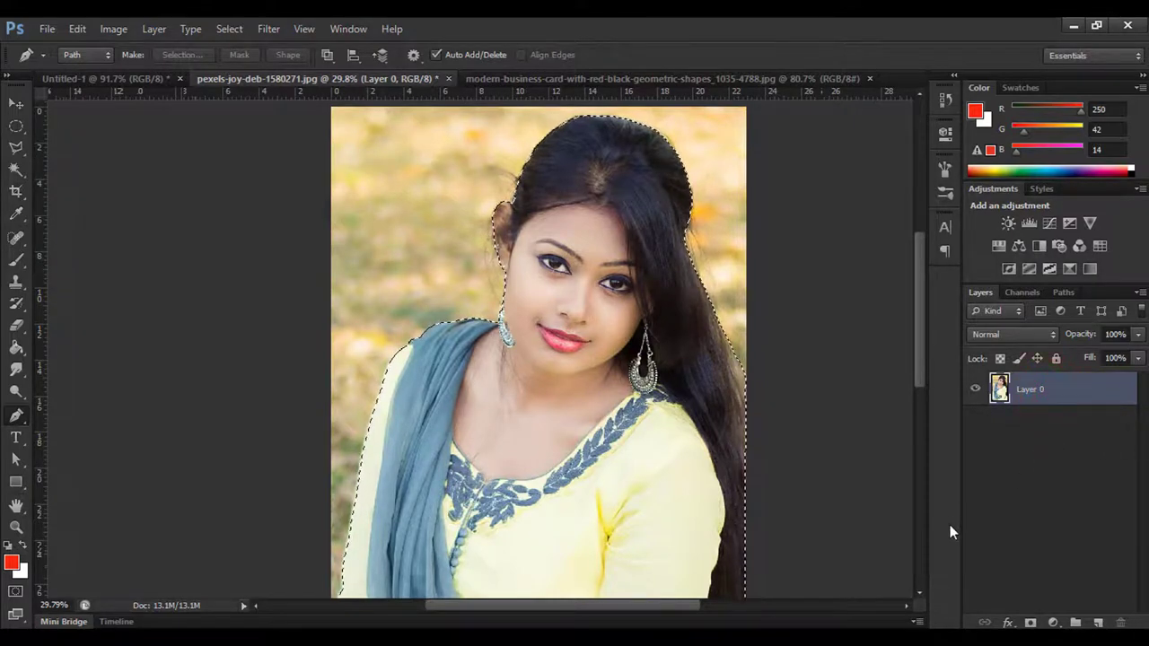
pyautogui.hotkey('ctrl', 'shift', 'alt', 'n')
pyautogui.hotkey('ctrl', 'shift', 'alt', 'e')
pyautogui.hotkey('ctrl', 'd')
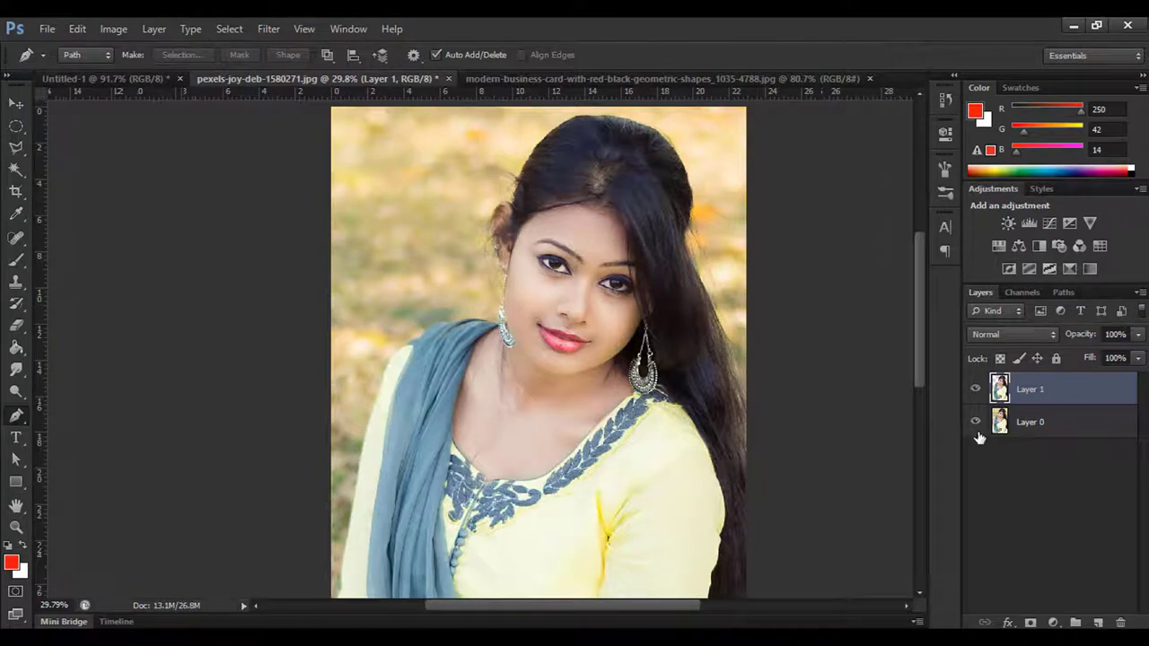
pyautogui.click(976, 423)
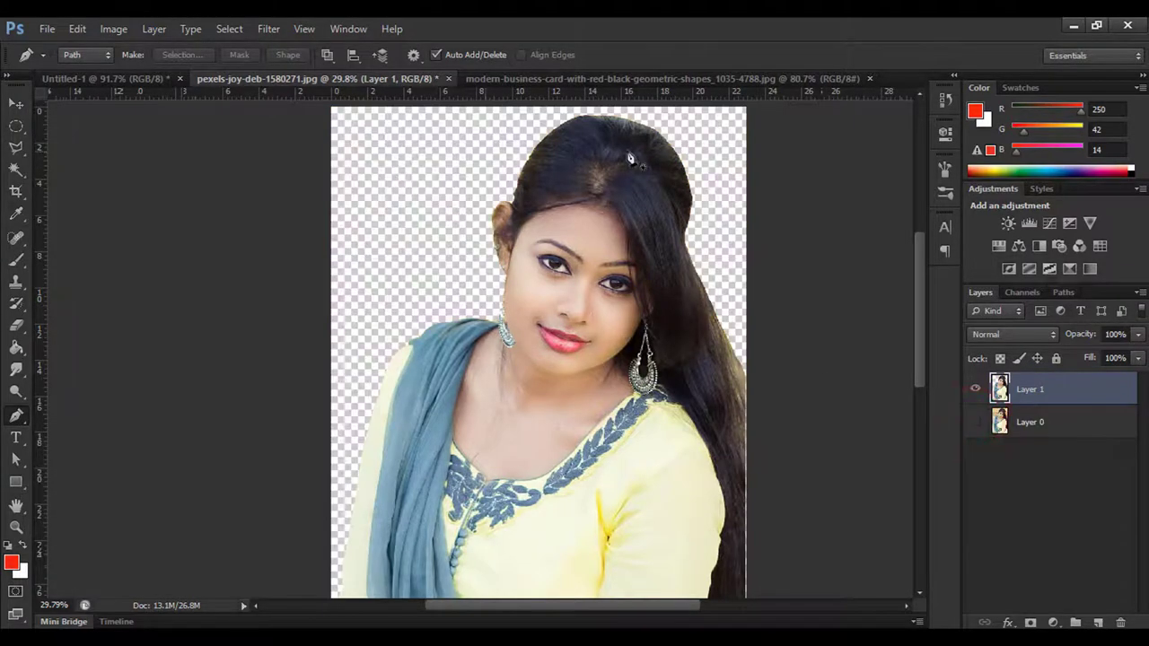
pyautogui.moveTo(601, 193); pyautogui.dragTo(628, 249)
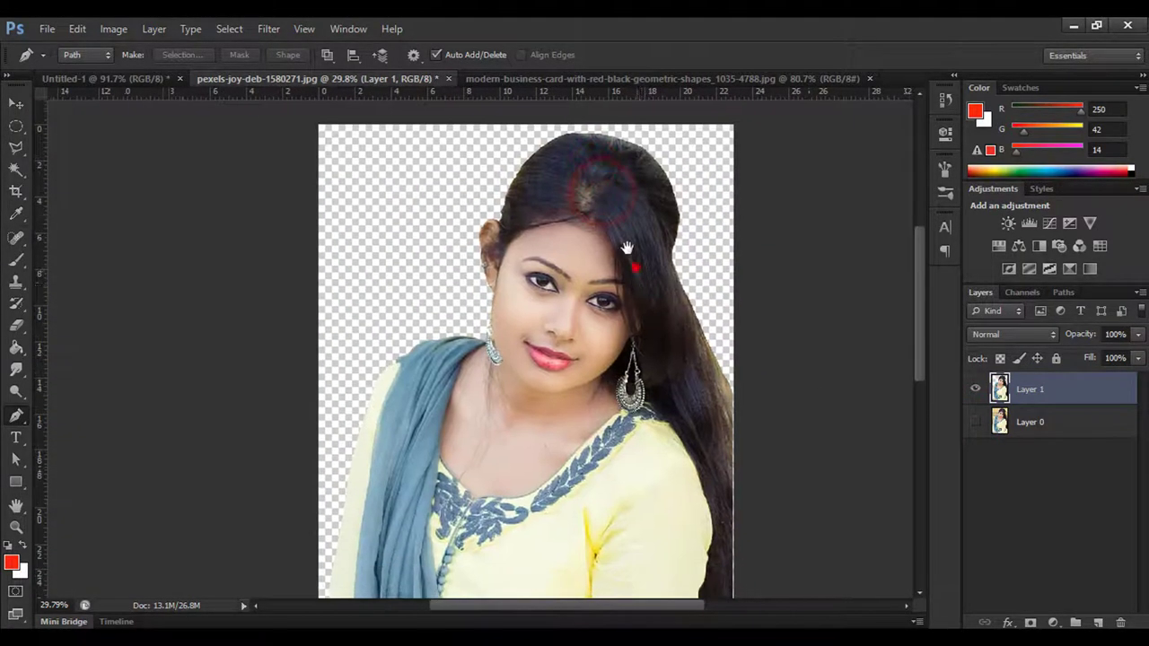
pyautogui.click(975, 423)
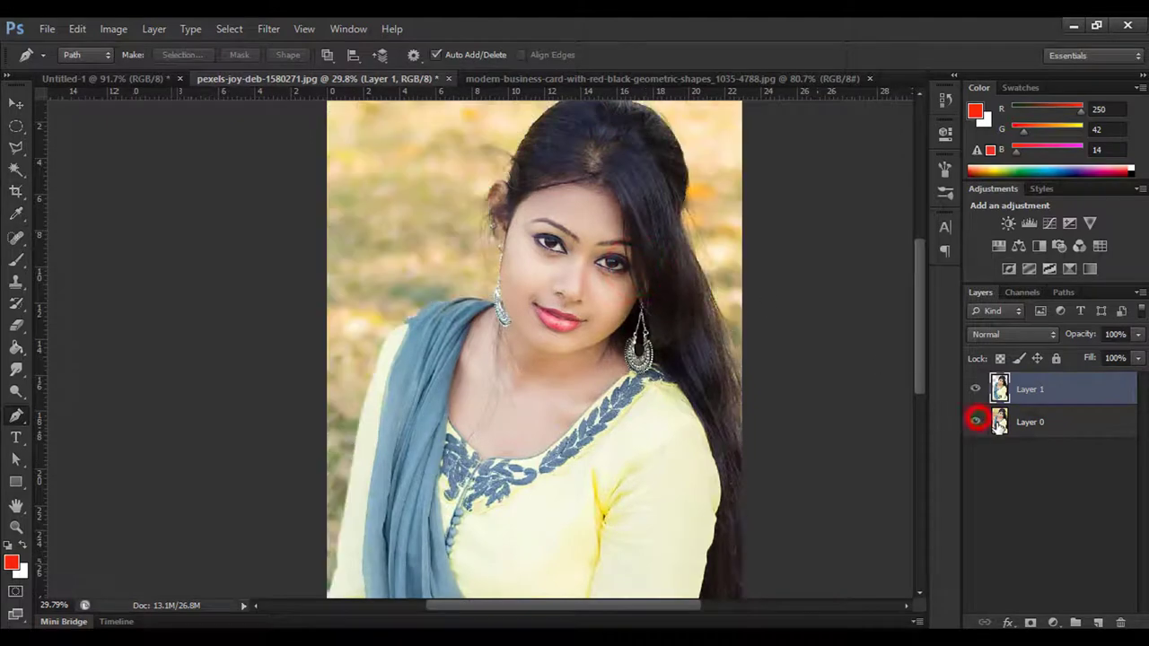
pyautogui.keyDown('ctrl'); pyautogui.click(1000, 389); pyautogui.keyUp('ctrl')
pyautogui.hotkey('ctrl', 'e')
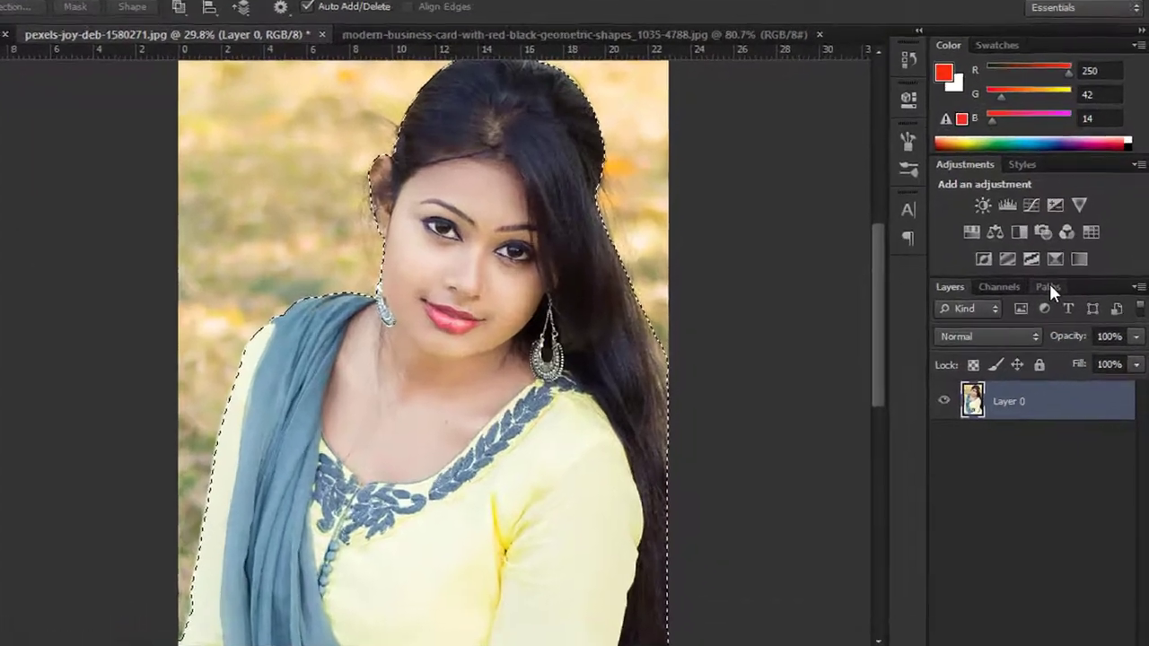
# Select Path 1 in the Paths panel, add a mask, then undo it to restore the background
pyautogui.click(1063, 291)
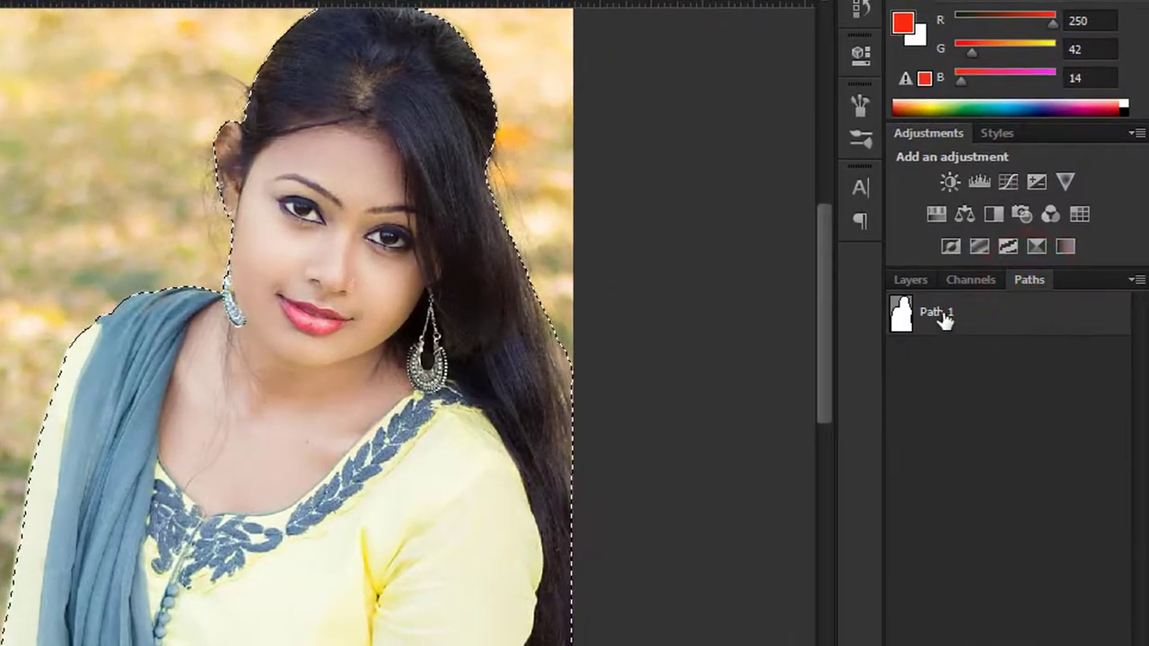
pyautogui.click(996, 329)
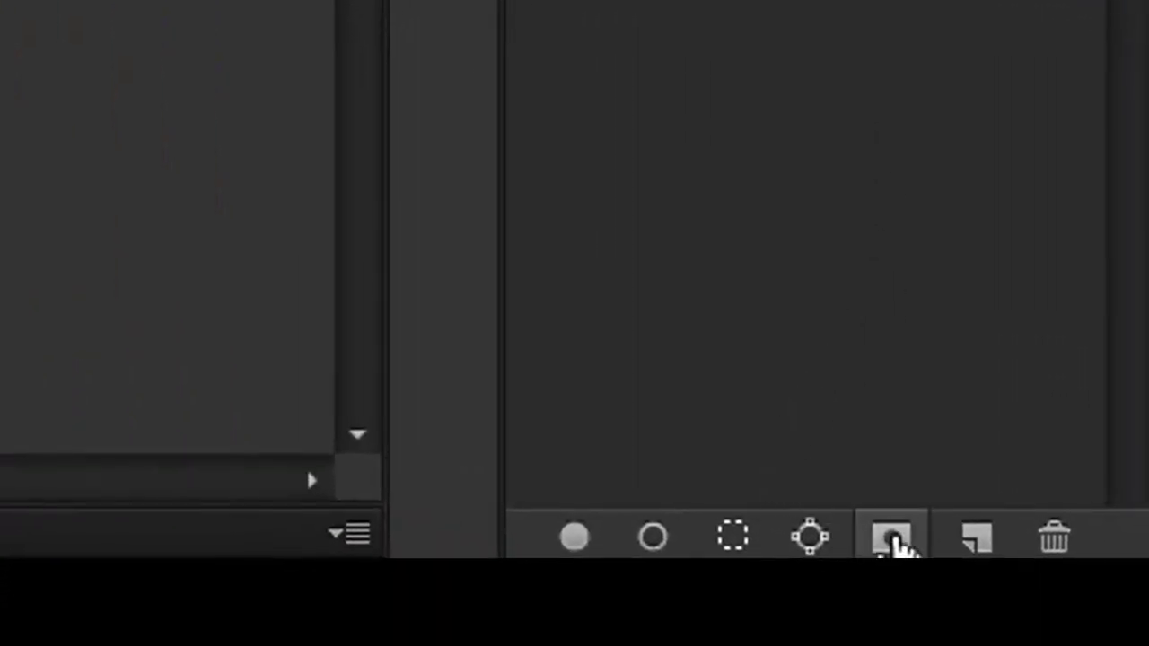
pyautogui.click(894, 539)
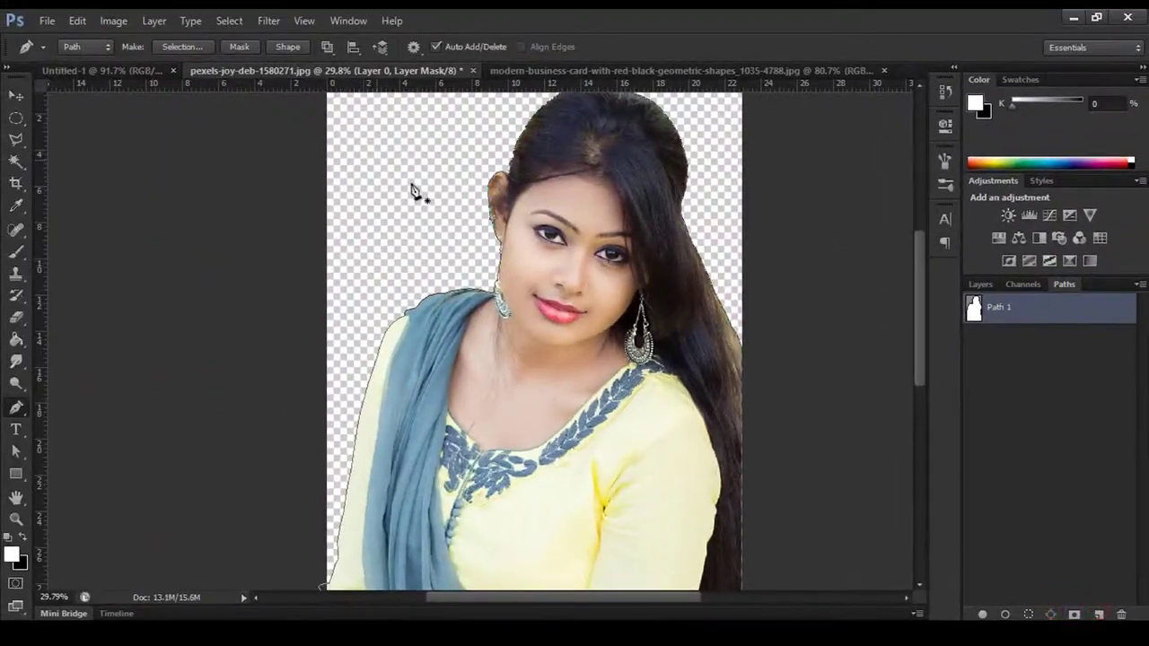
pyautogui.moveTo(602, 185); pyautogui.dragTo(663, 233)
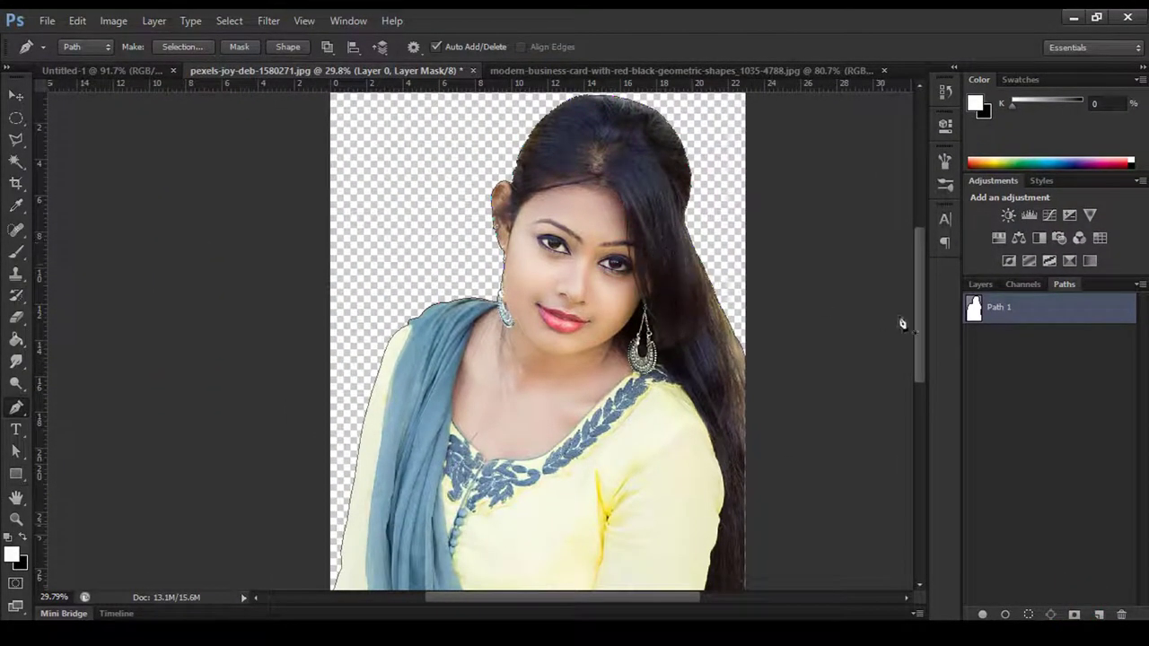
pyautogui.hotkey('ctrl', 'z')
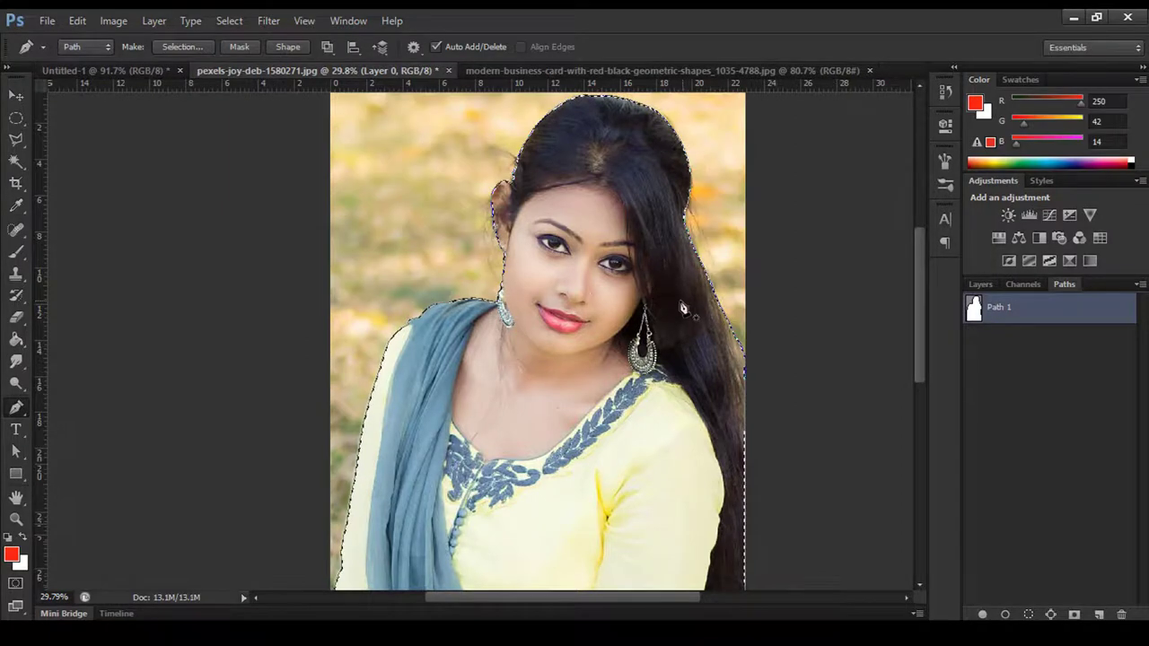
pyautogui.scroll(2, 666, 340)
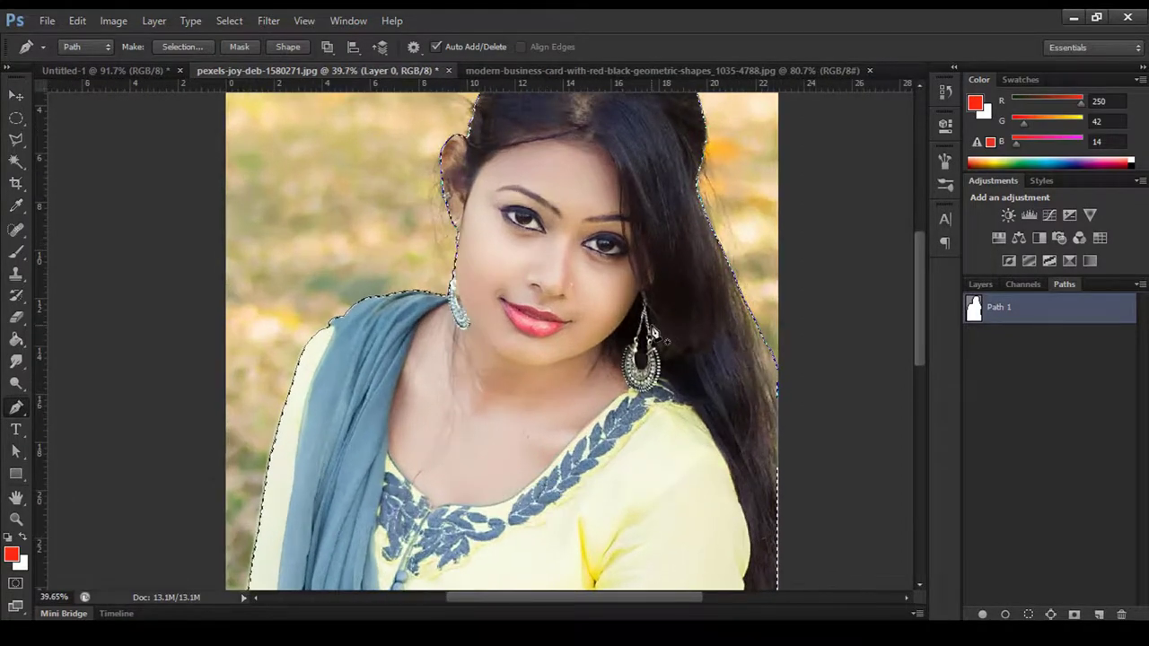
pyautogui.scroll(-3, 665, 340)
pyautogui.scroll(-1, 665, 341)
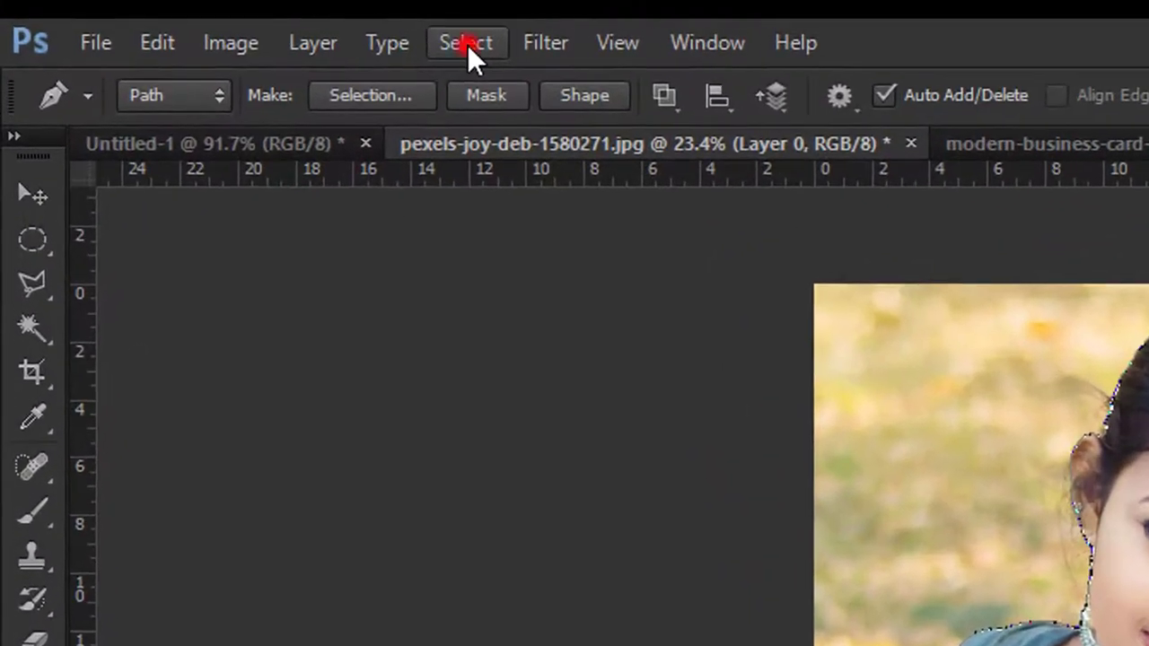
pyautogui.click(230, 20)
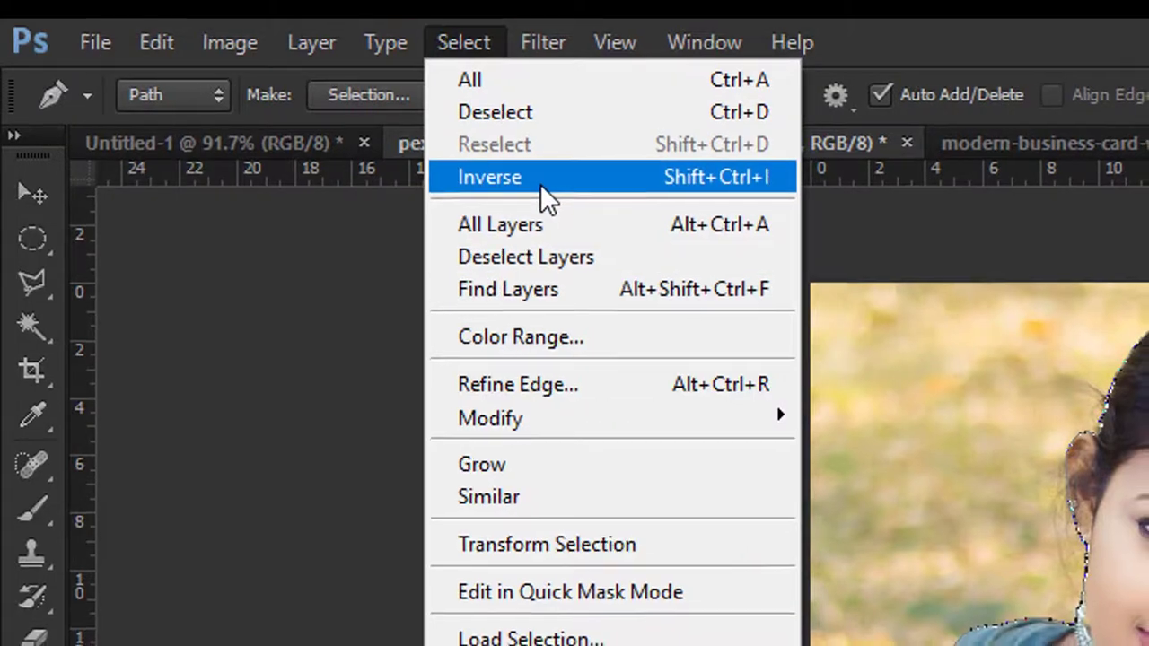
# Invert the selection, fill the background with blue R14 G53 B250, and deselect
pyautogui.click(542, 186)
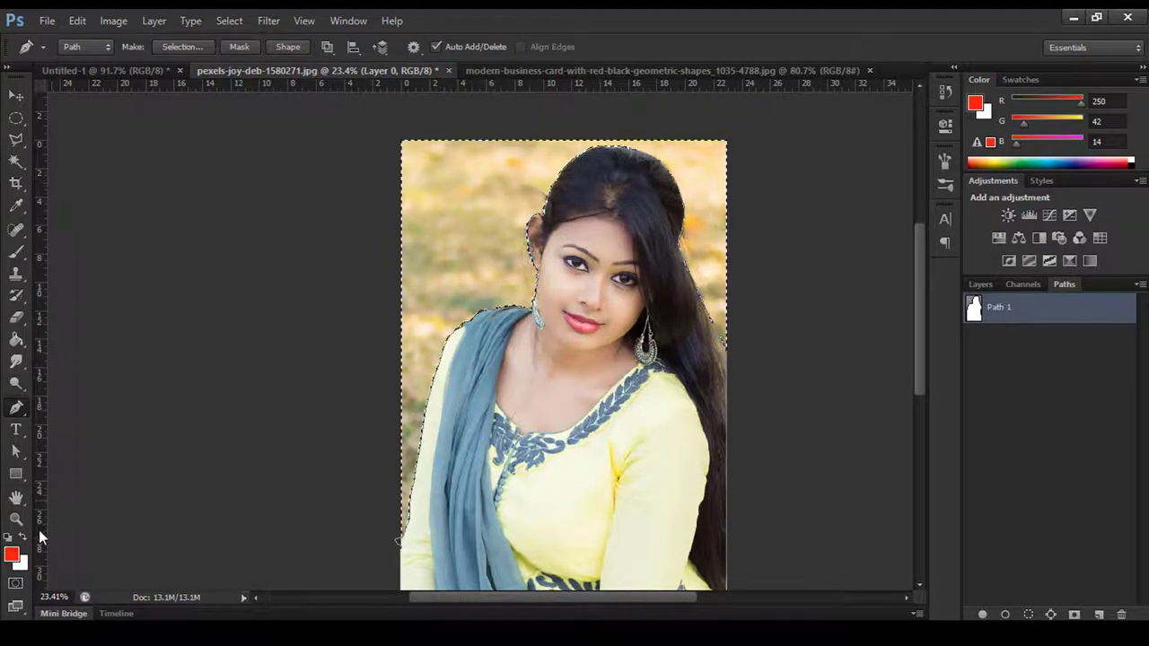
pyautogui.click(12, 557)
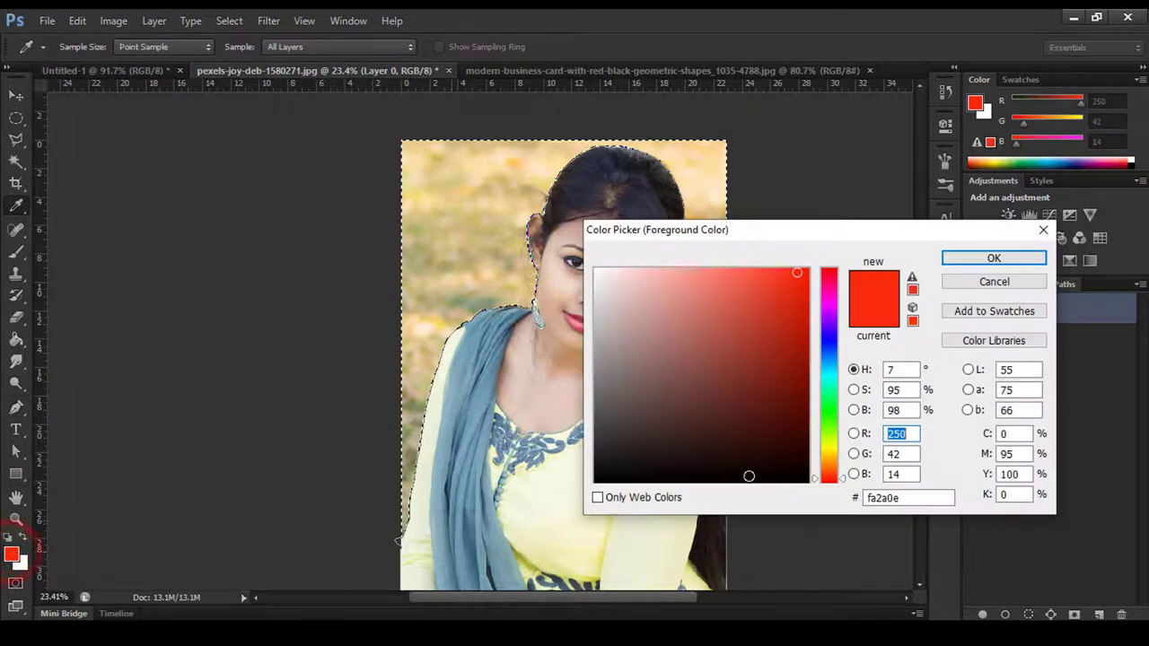
pyautogui.moveTo(832, 338)
pyautogui.mouseDown()
pyautogui.moveTo(831, 308)
pyautogui.moveTo(830, 345)
pyautogui.mouseUp()
pyautogui.click(994, 260)
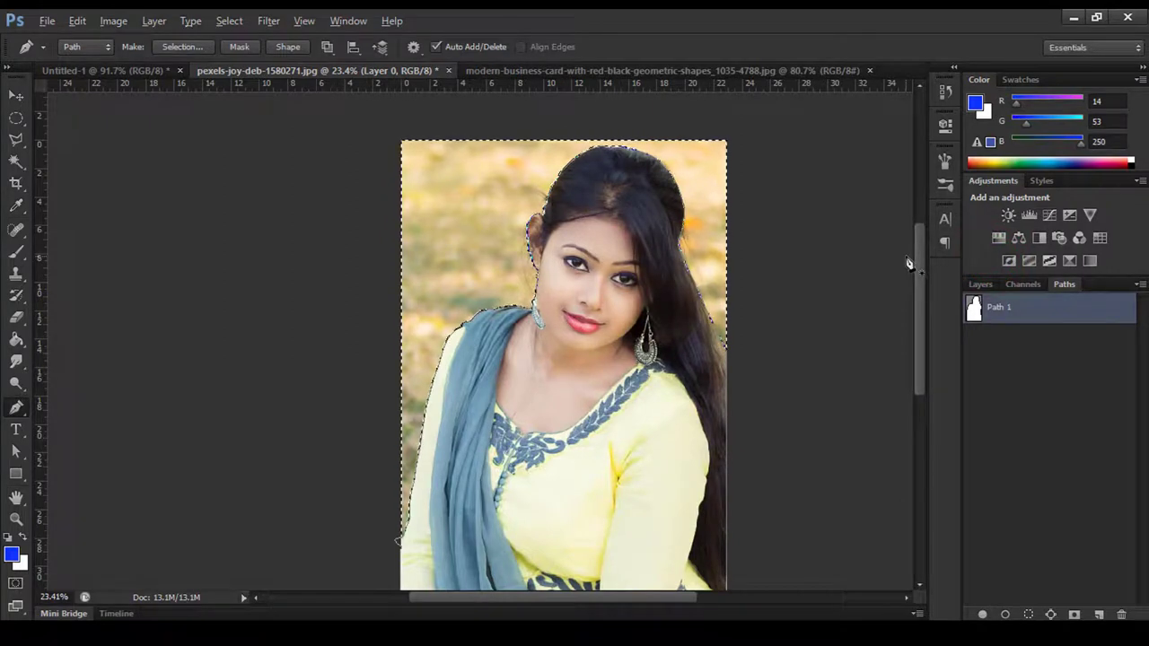
pyautogui.hotkey('alt', 'BackSpace')
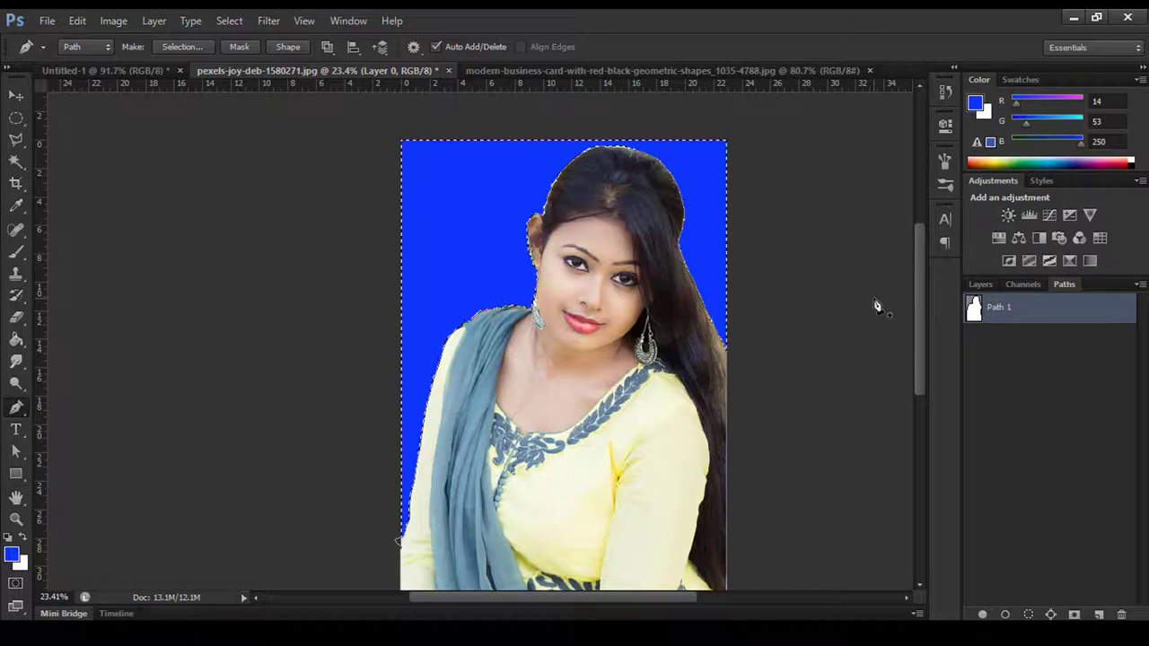
pyautogui.hotkey('ctrl', 'd')
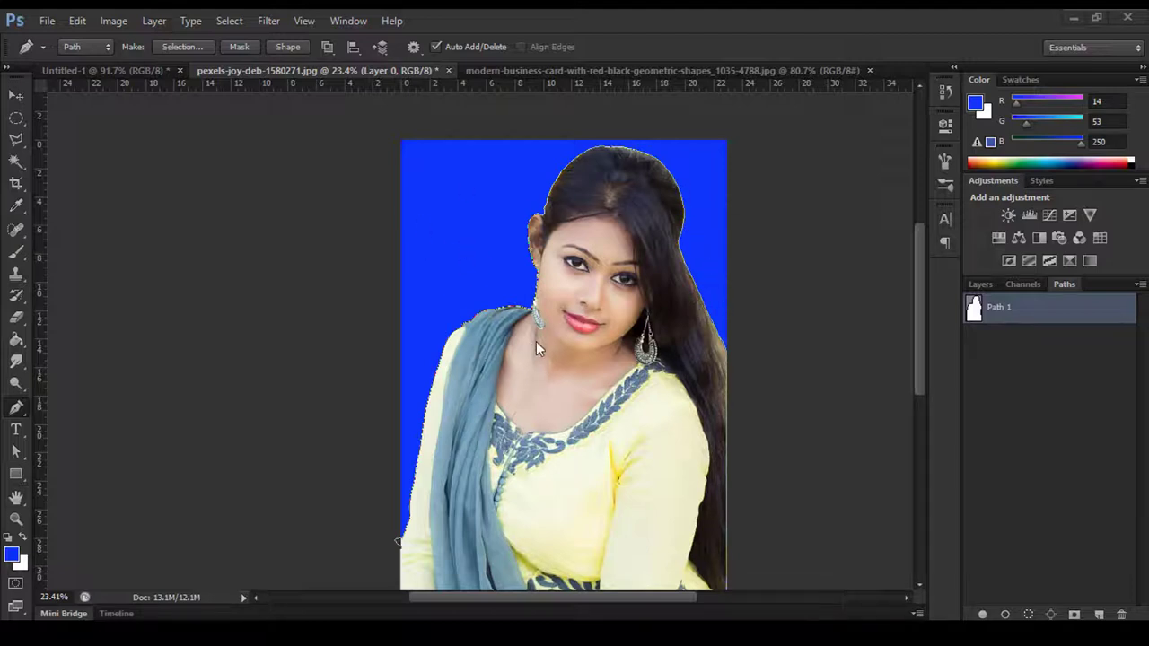
# Set the Pen tool to Shape mode so it draws filled shapes
pyautogui.click(21, 414)
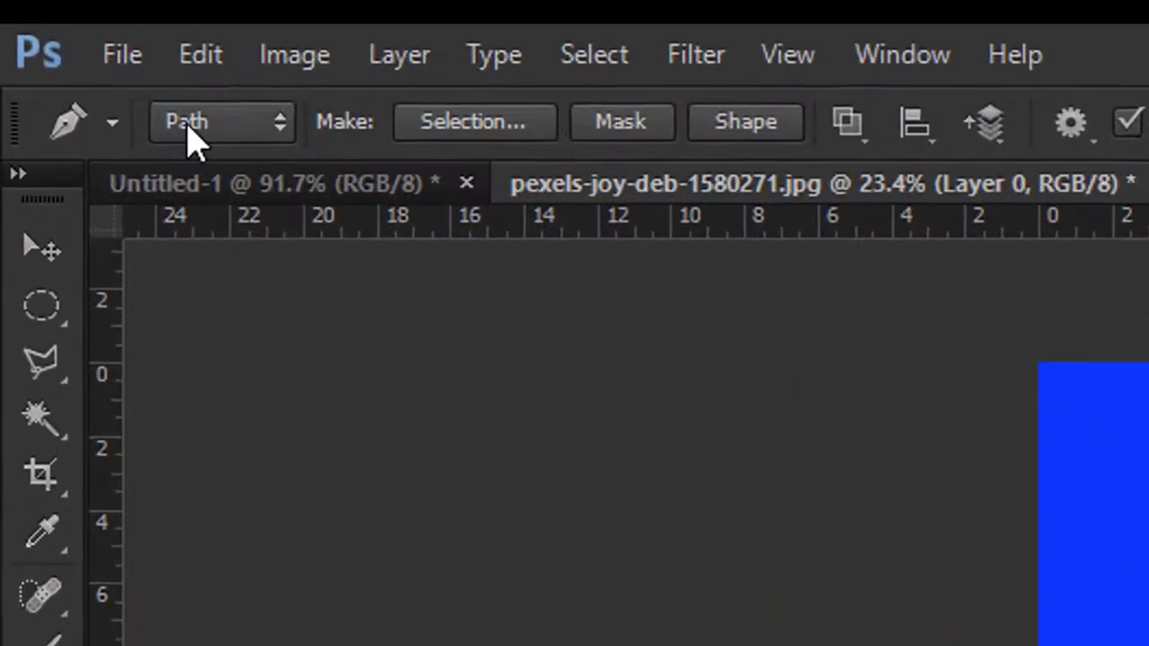
pyautogui.click(72, 48)
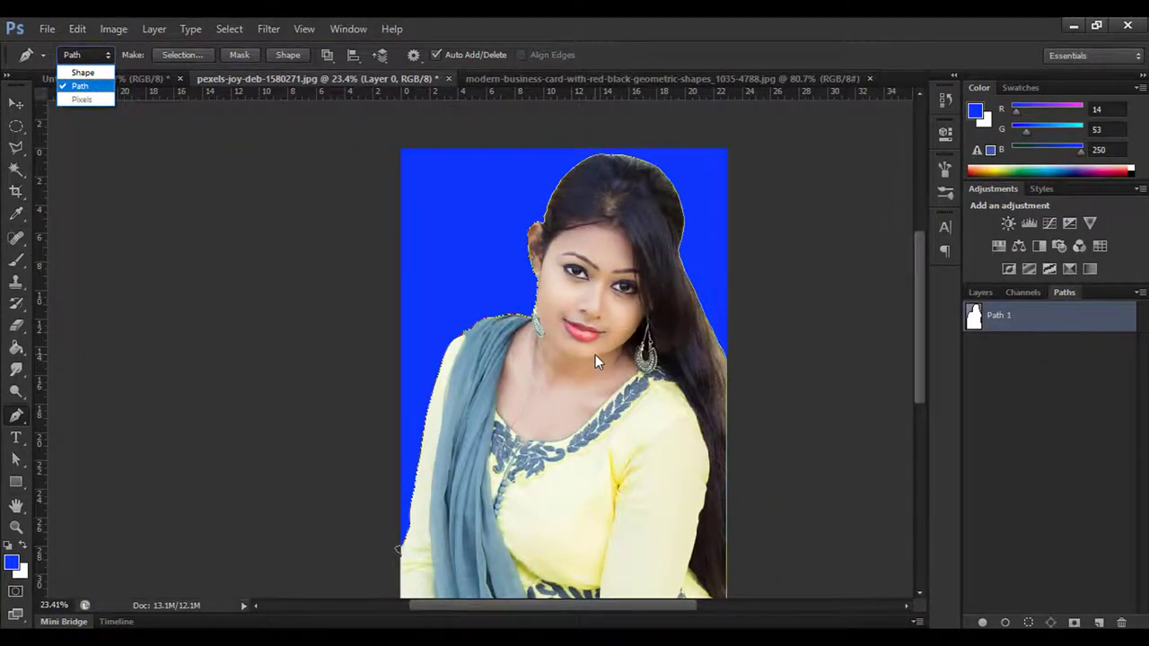
pyautogui.click(83, 72)
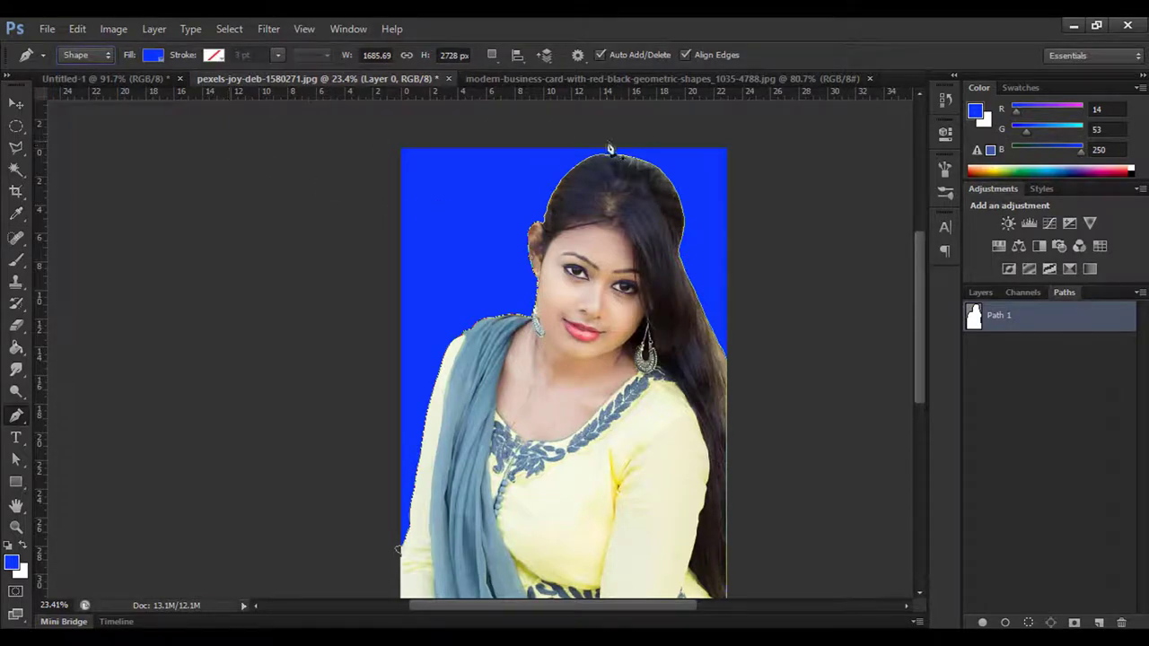
# Bring up the red-and-black business card reference document
pyautogui.click(569, 82)
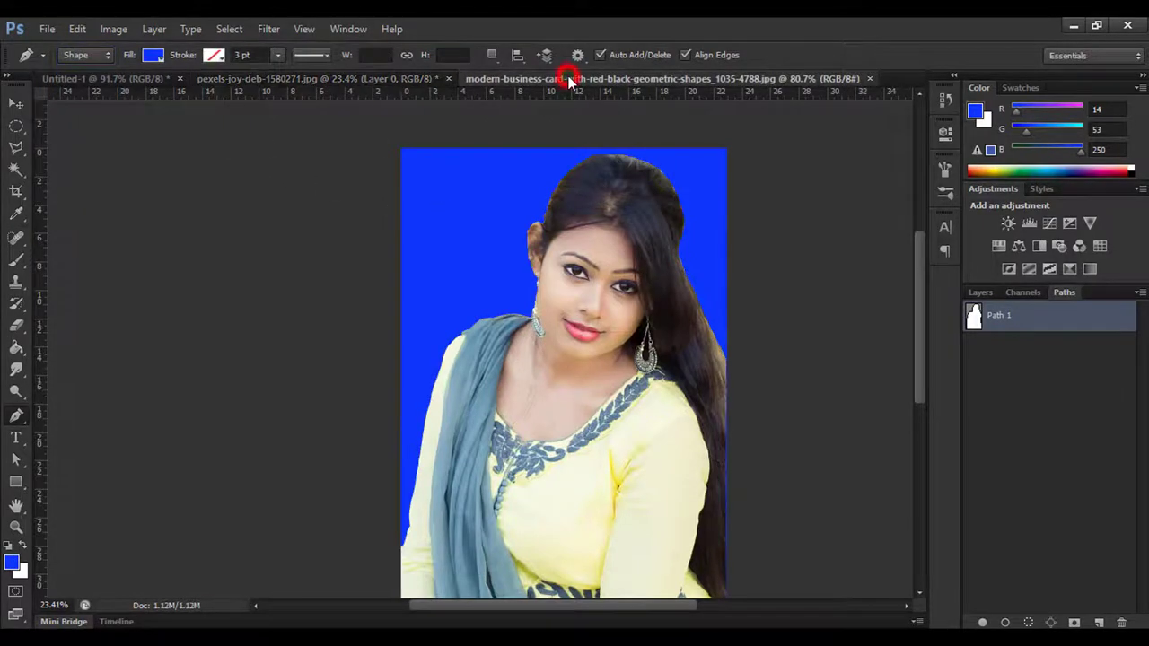
pyautogui.scroll(1, 517, 296)
pyautogui.scroll(1, 517, 299)
pyautogui.scroll(-1, 516, 296)
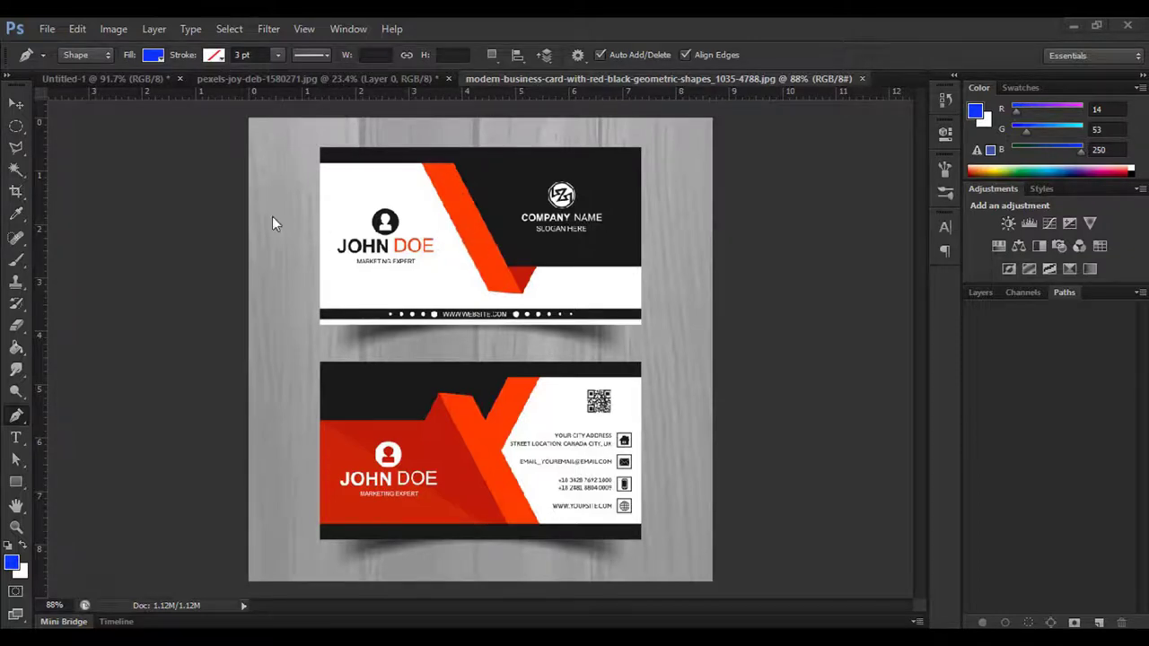
# Return to the blank card and draw a rectangle across its middle
pyautogui.click(95, 80)
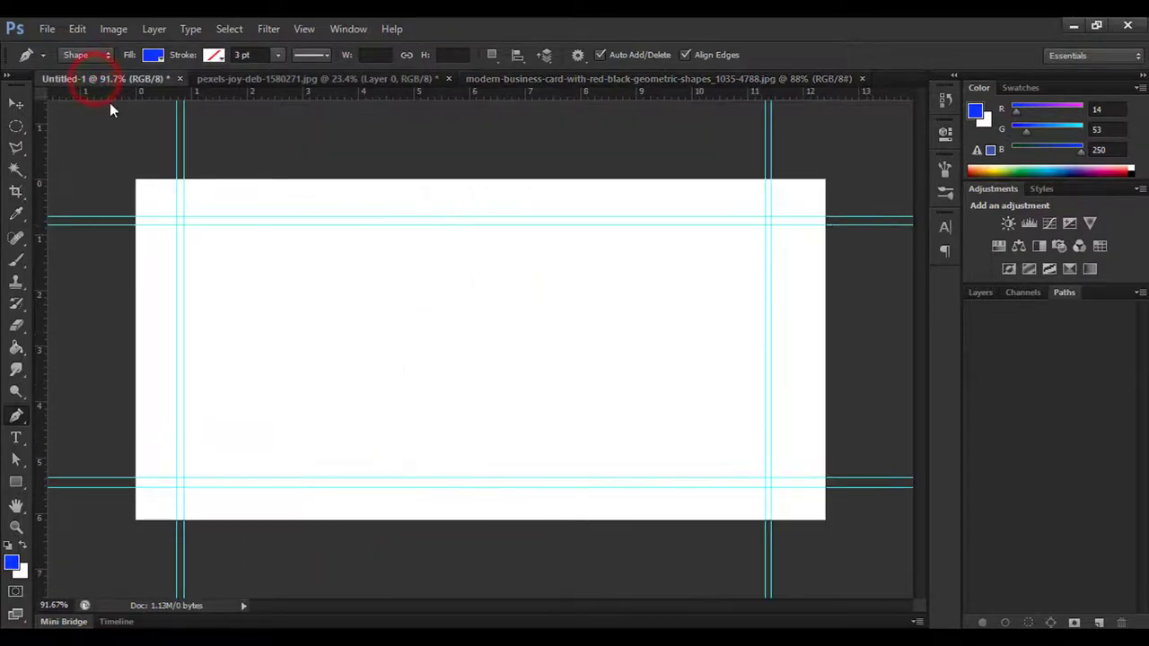
pyautogui.scroll(2, 503, 390)
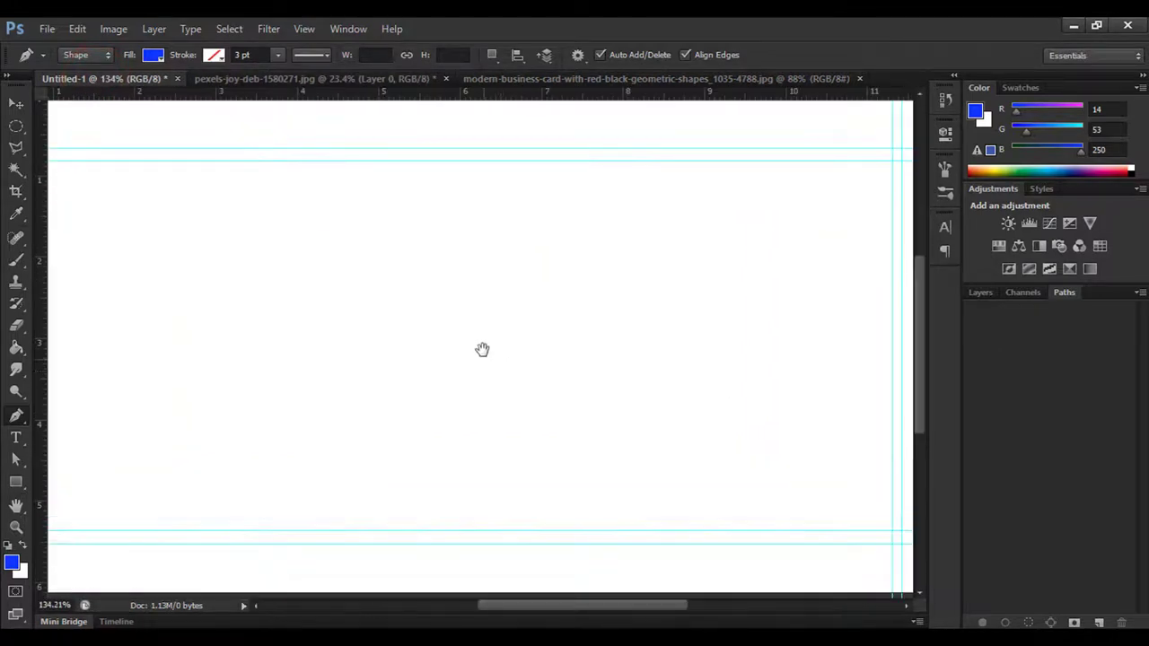
pyautogui.moveTo(489, 349)
pyautogui.mouseDown()
pyautogui.moveTo(563, 354)
pyautogui.moveTo(572, 325)
pyautogui.mouseUp()
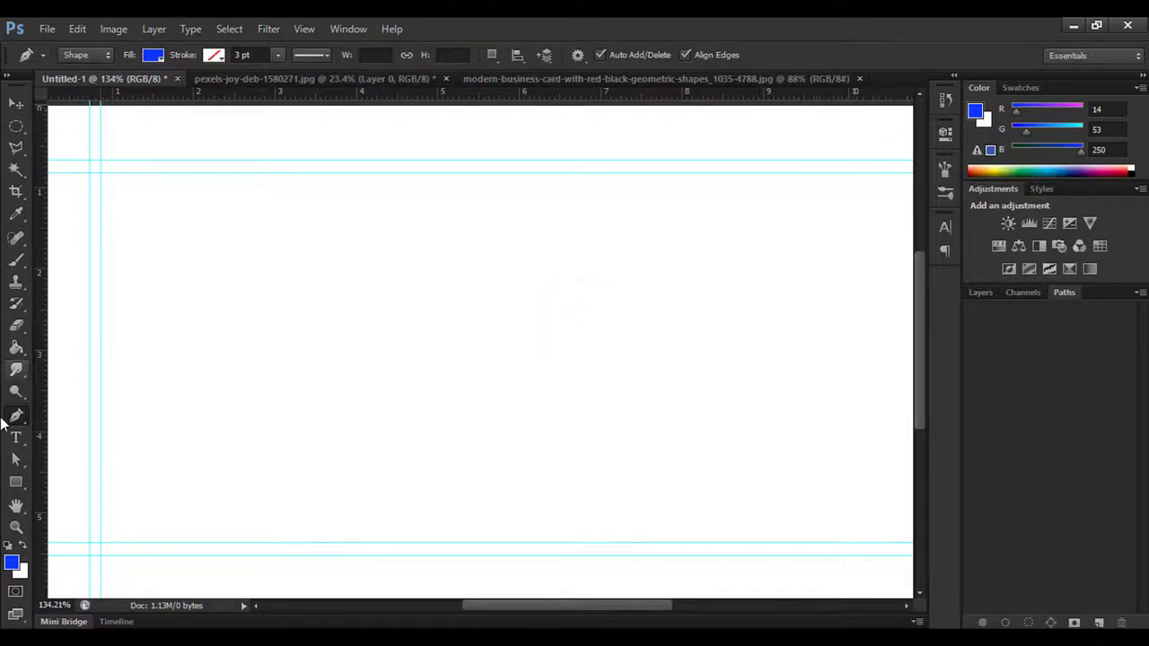
pyautogui.click(16, 480)
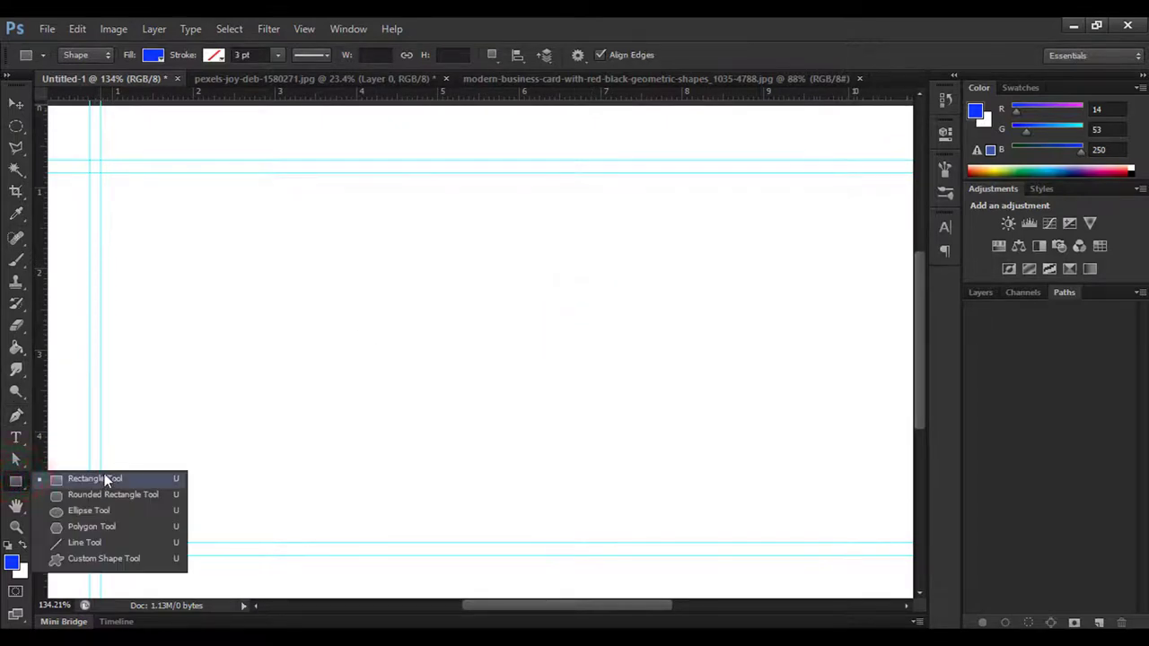
pyautogui.click(105, 474)
pyautogui.moveTo(285, 224)
pyautogui.mouseDown()
pyautogui.moveTo(686, 468)
pyautogui.moveTo(695, 485)
pyautogui.moveTo(690, 464)
pyautogui.moveTo(700, 477)
pyautogui.mouseUp()
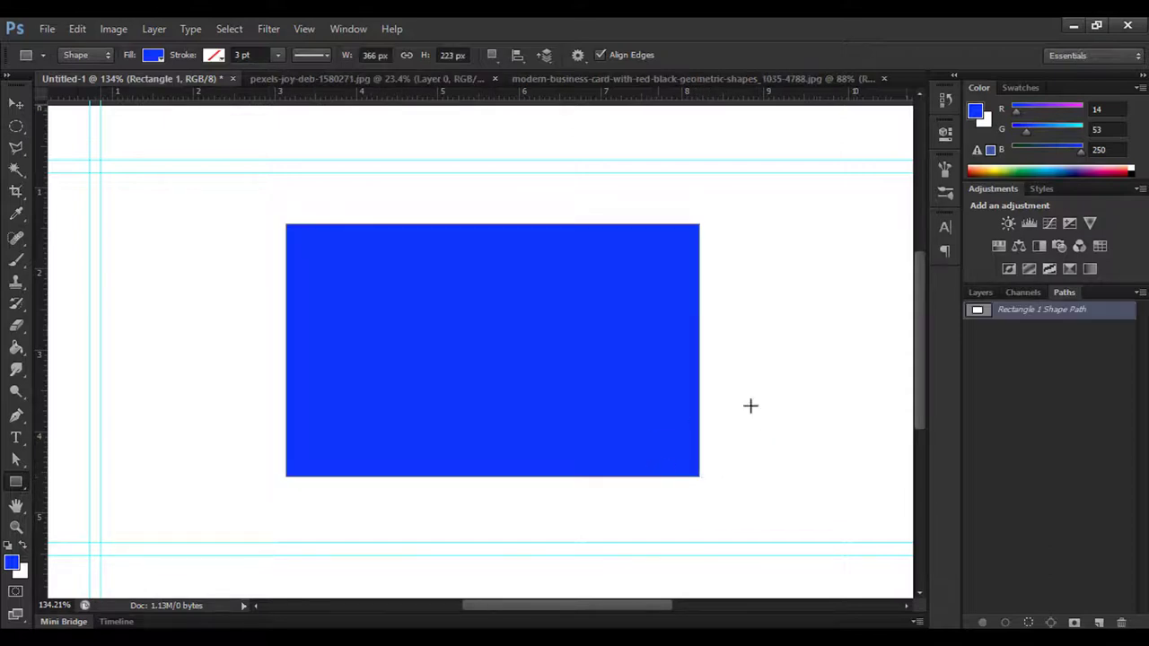
# Recolour the rectangle light grey (R187 G200 B200)
pyautogui.click(983, 293)
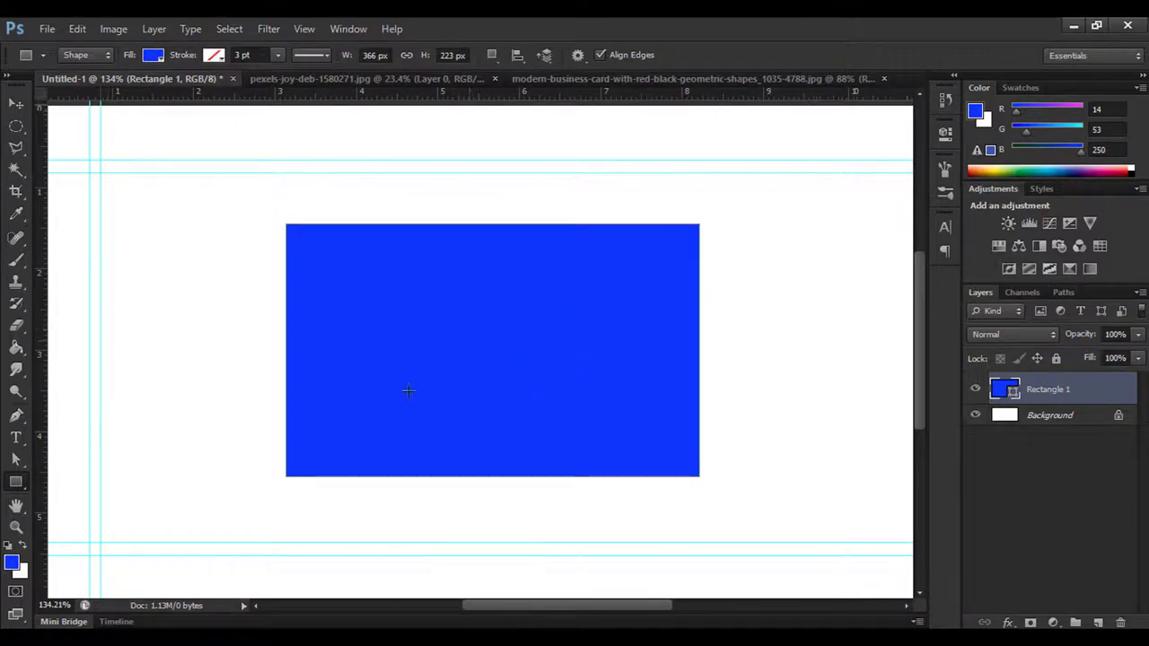
pyautogui.click(11, 564)
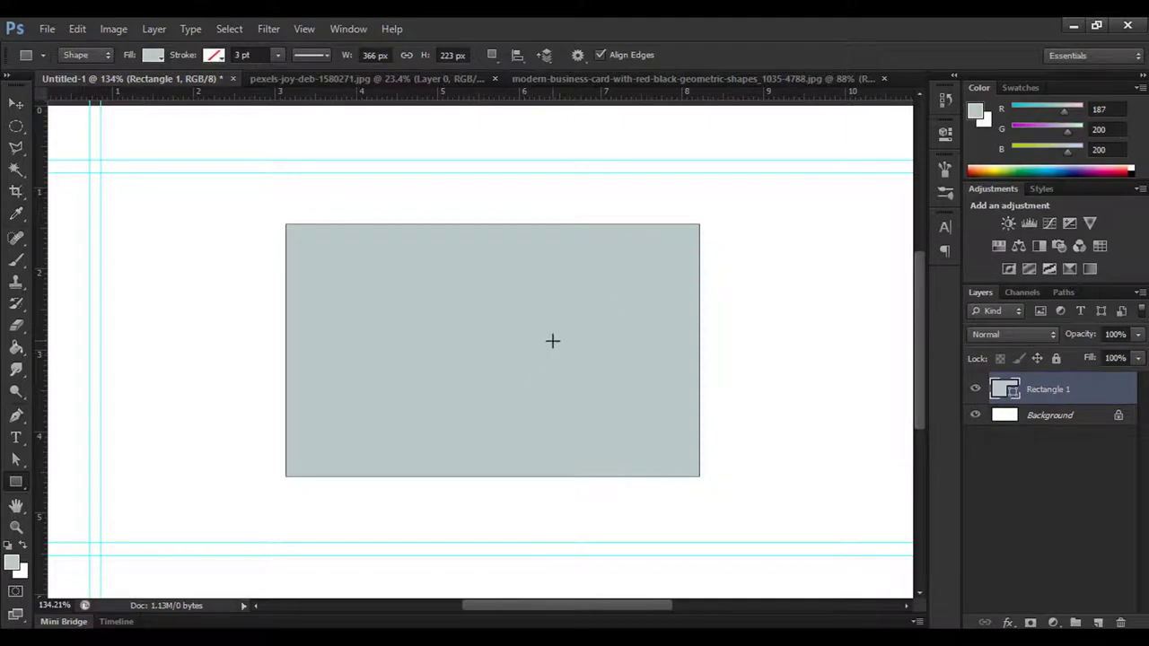
pyautogui.click(583, 347)
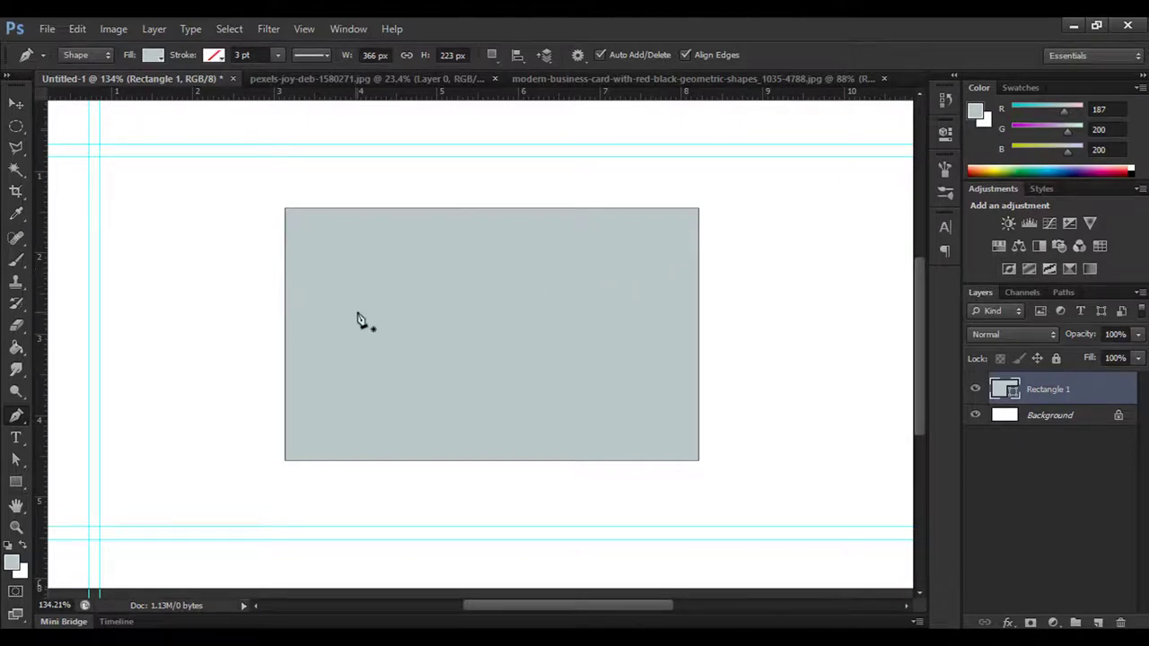
# Place pen points at the card's top-left and top-right corners and partway down the right edge
pyautogui.scroll(5, 283, 212)
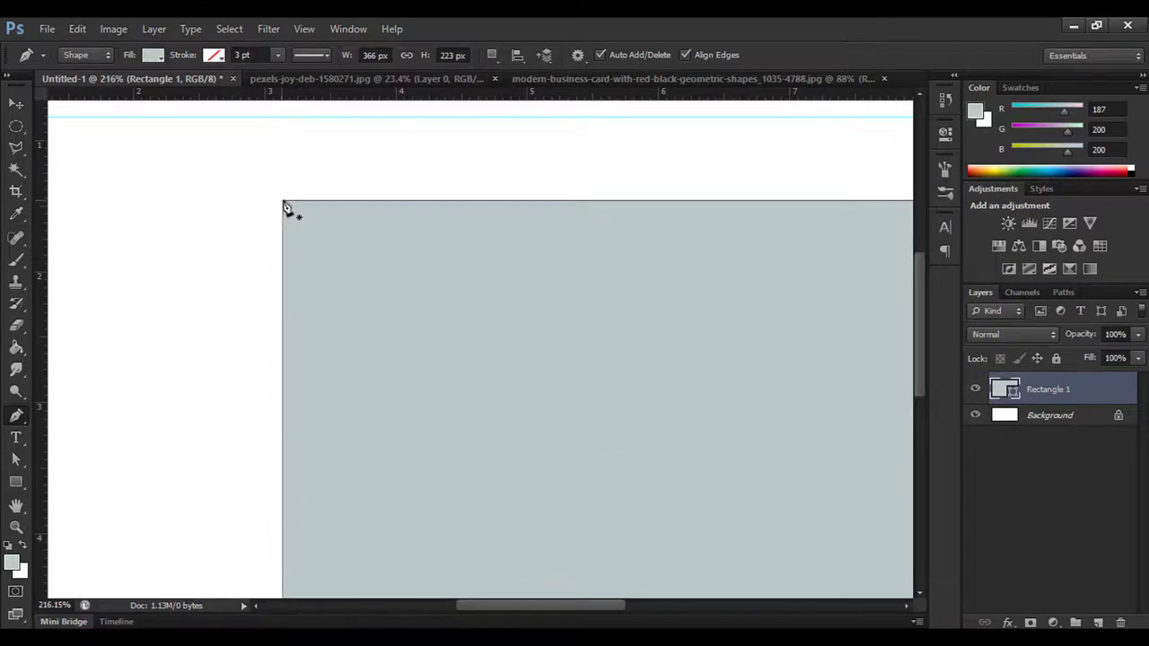
pyautogui.click(282, 202)
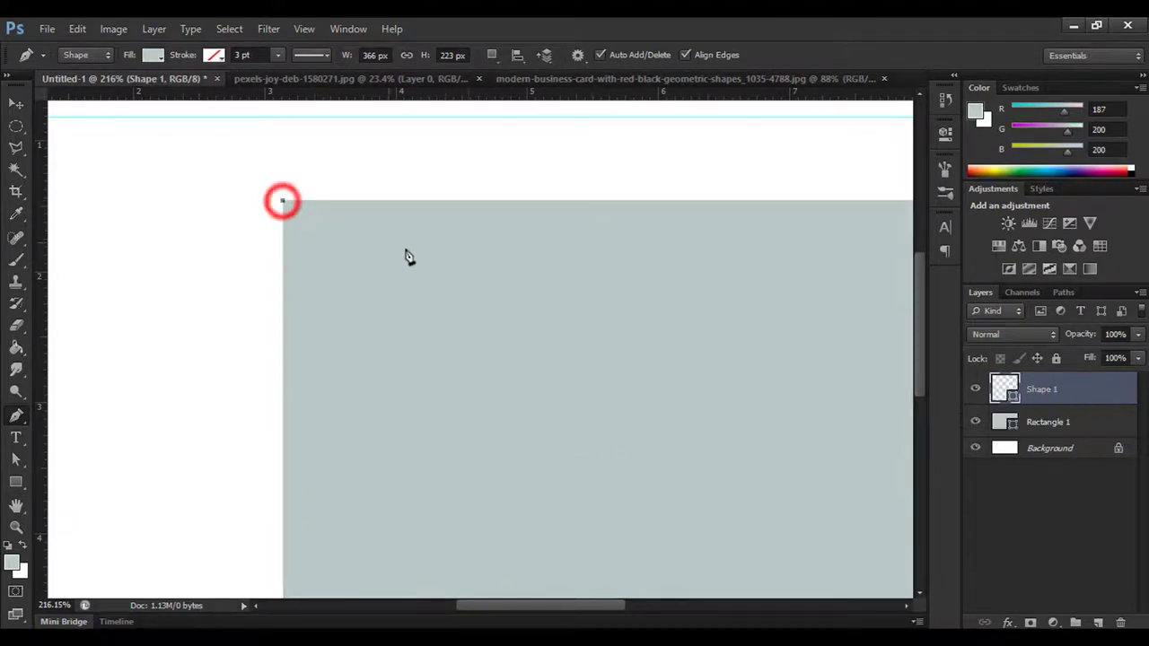
pyautogui.moveTo(467, 258); pyautogui.dragTo(300, 257)
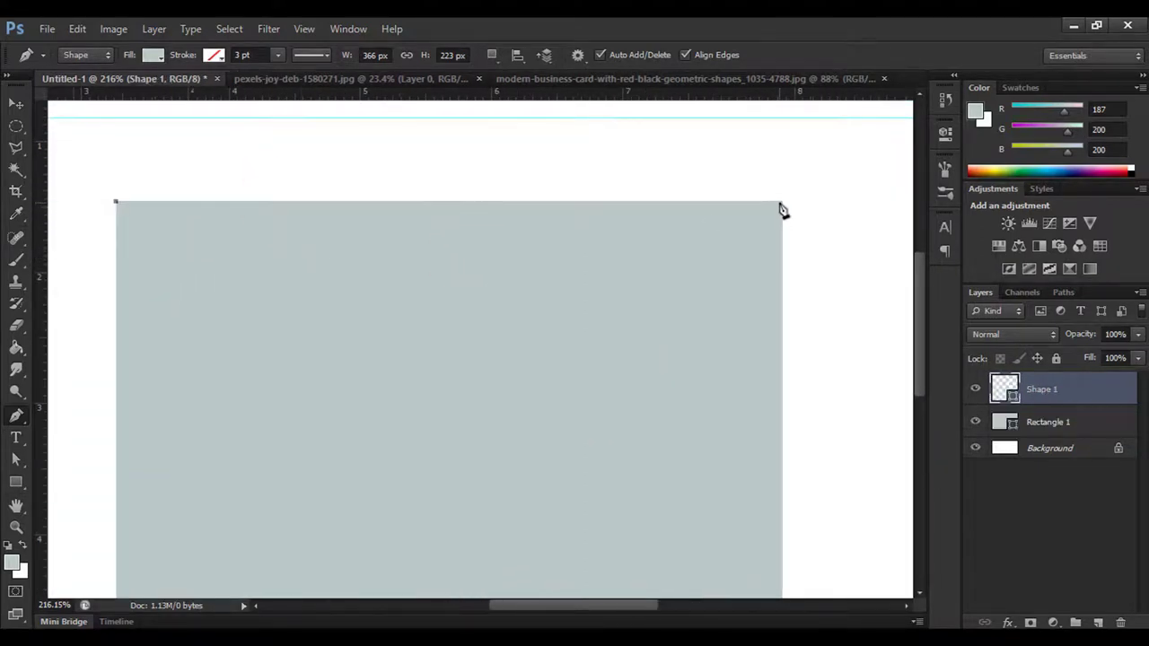
pyautogui.click(781, 202)
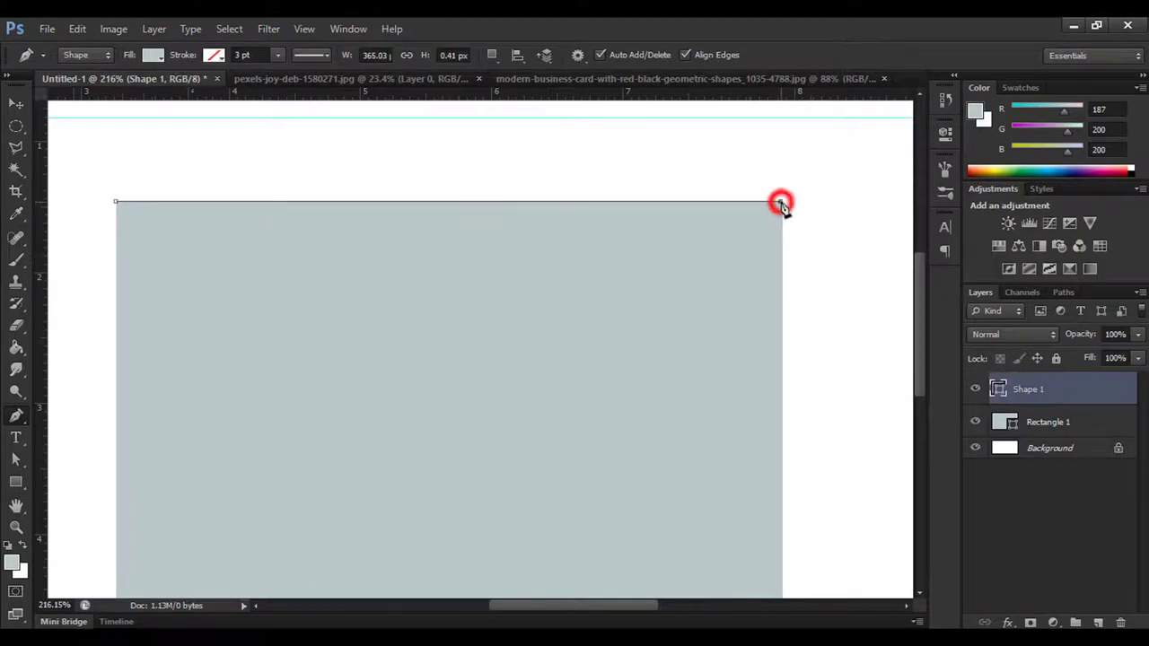
pyautogui.click(780, 370)
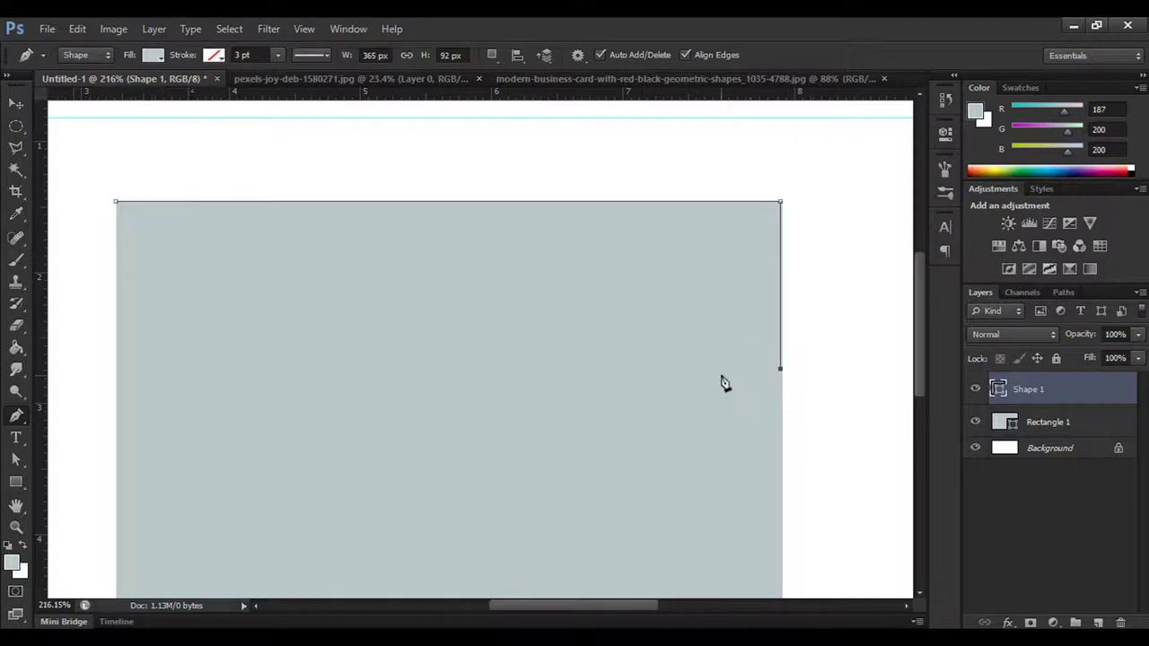
pyautogui.press('alt')
pyautogui.click(781, 364)
pyautogui.hotkey('ctrl', 'z')
pyautogui.click(780, 349)
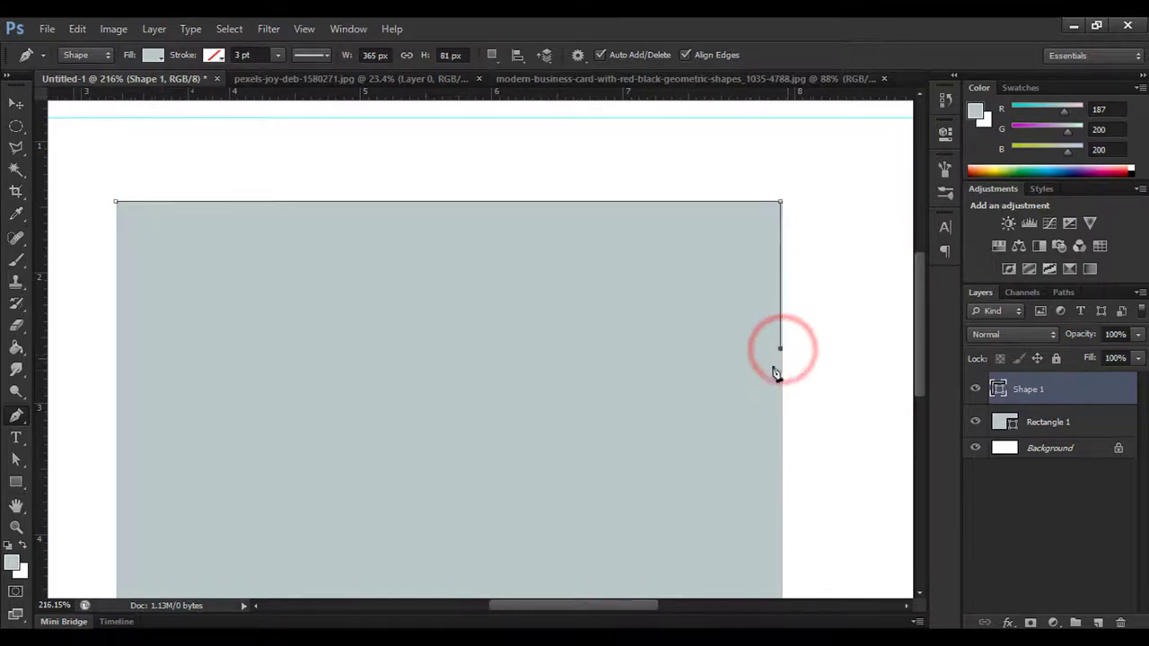
pyautogui.moveTo(580, 385); pyautogui.dragTo(718, 363)
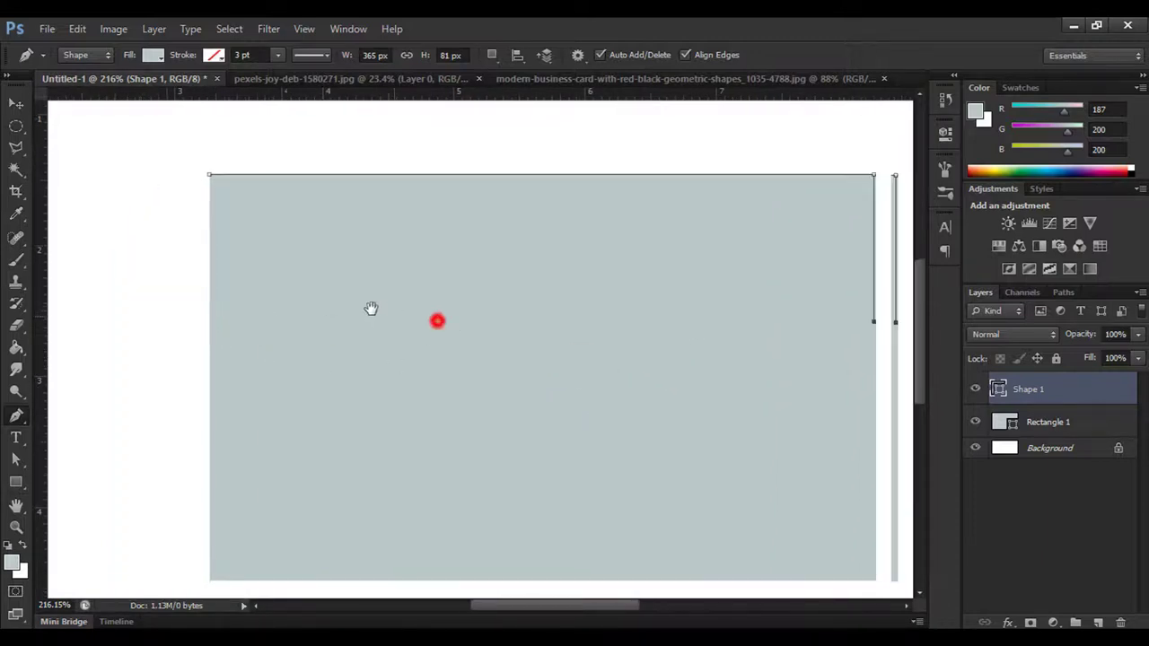
pyautogui.moveTo(437, 320); pyautogui.dragTo(391, 337)
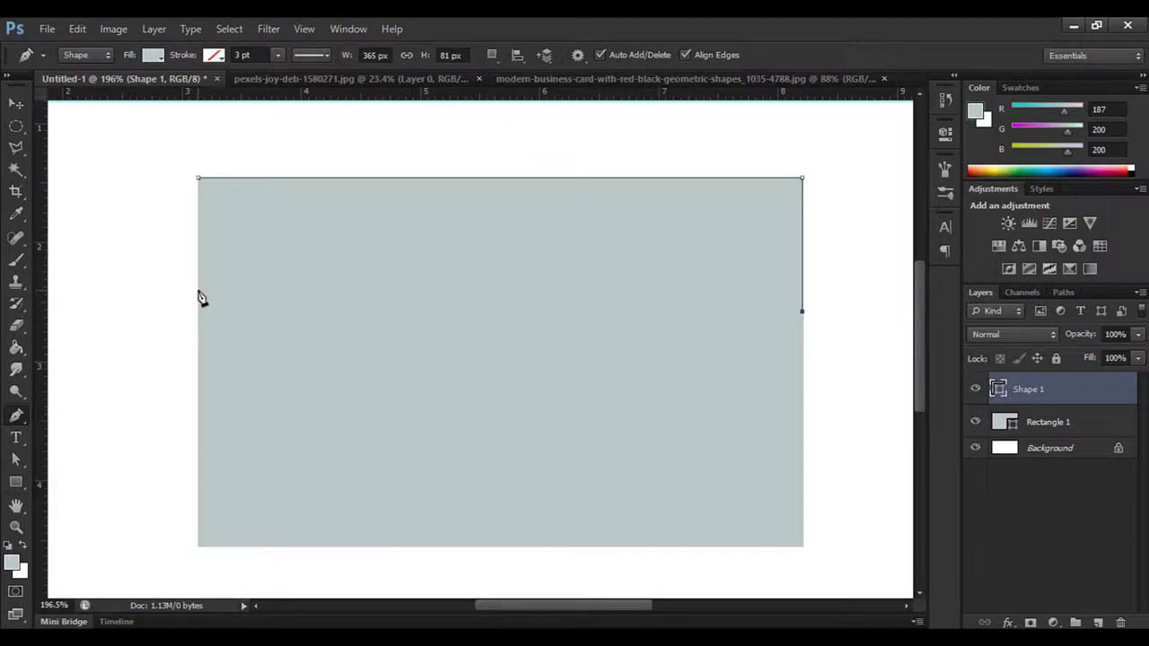
# Add a curved point on the left edge and close the shape at the starting corner
pyautogui.moveTo(199, 290)
pyautogui.mouseDown()
pyautogui.moveTo(170, 459)
pyautogui.moveTo(190, 471)
pyautogui.mouseUp()
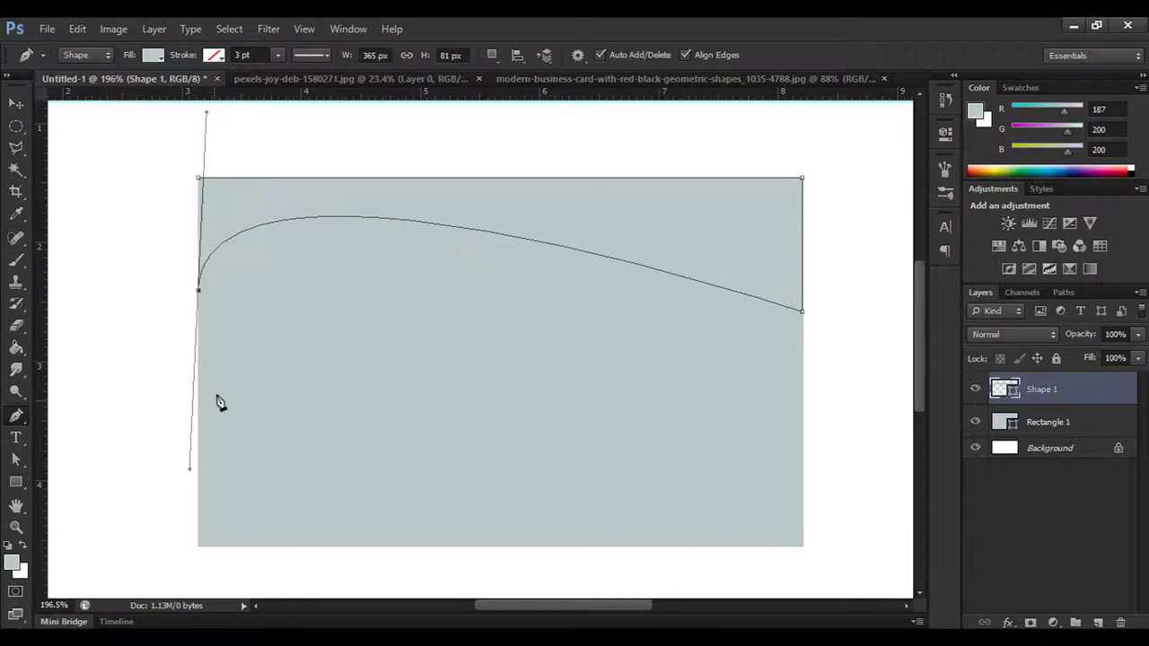
pyautogui.keyDown('alt'); pyautogui.scroll(1, 232, 393); pyautogui.keyUp('alt')
pyautogui.scroll(-1, 228, 360)
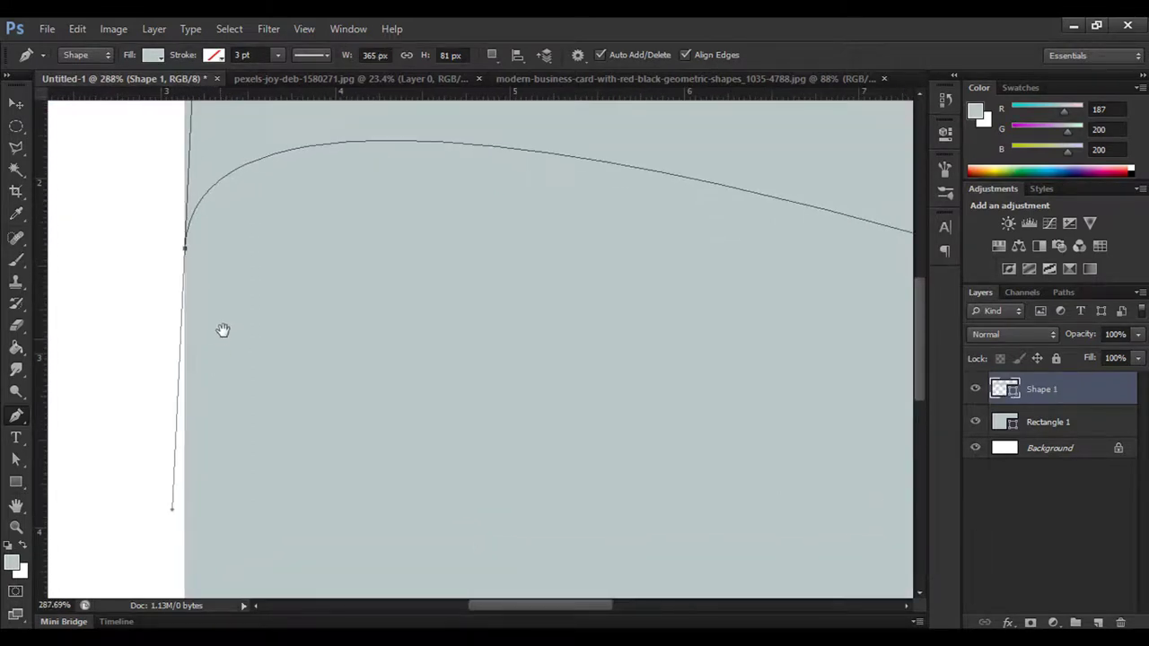
pyautogui.keyDown('alt'); pyautogui.scroll(1, 225, 330); pyautogui.keyUp('alt')
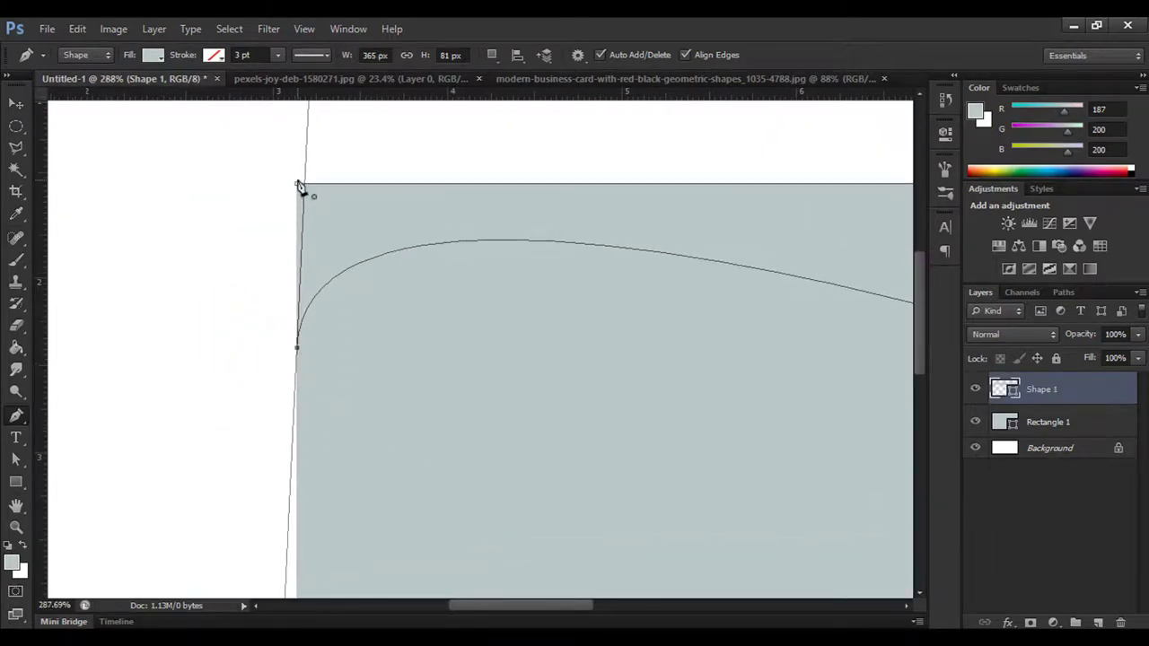
pyautogui.keyDown('alt'); pyautogui.scroll(-1, 308, 500); pyautogui.keyUp('alt')
pyautogui.keyDown('alt'); pyautogui.scroll(-1, 308, 500); pyautogui.keyUp('alt')
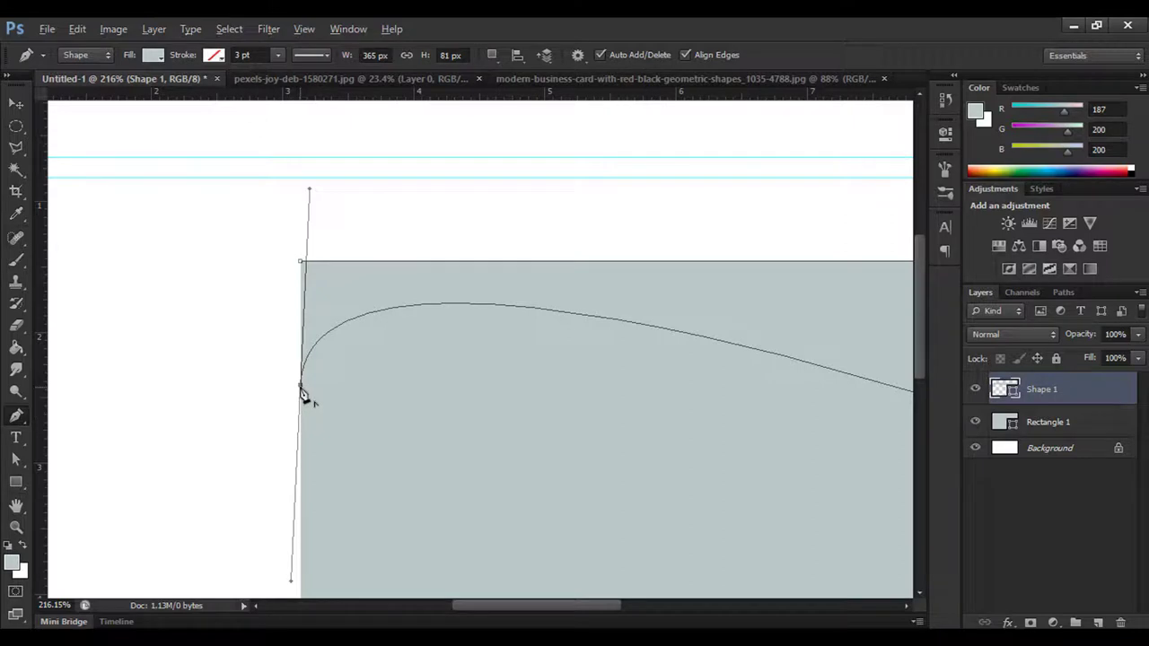
pyautogui.keyDown('alt'); pyautogui.click(301, 388); pyautogui.keyUp('alt')
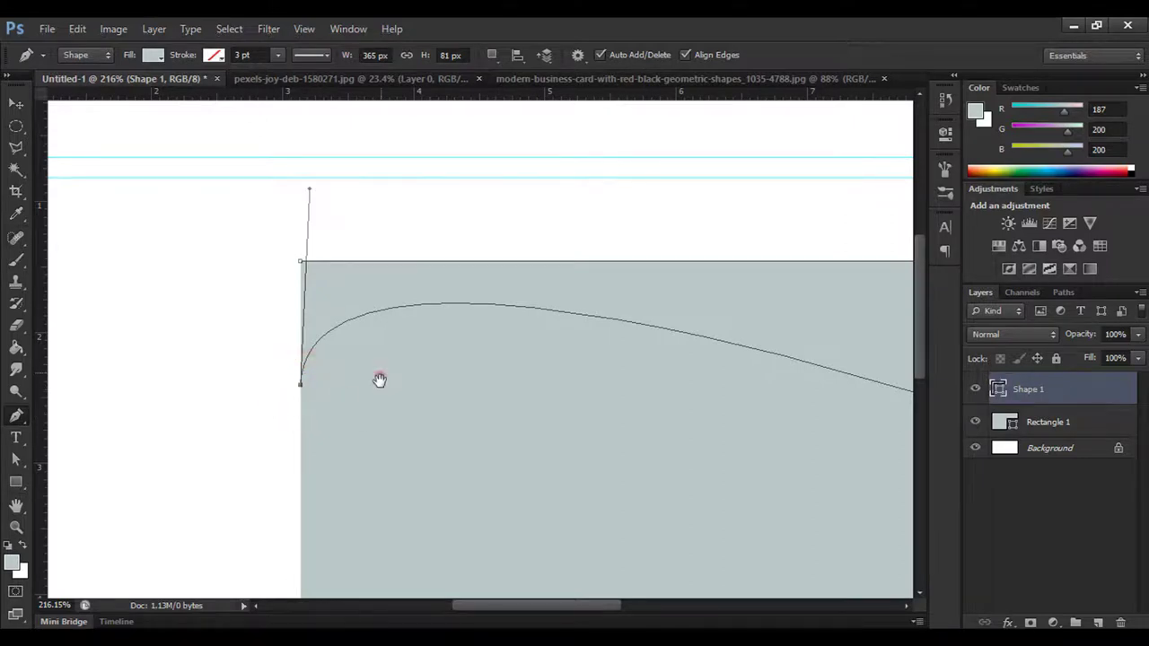
pyautogui.scroll(1, 380, 380)
pyautogui.click(302, 305)
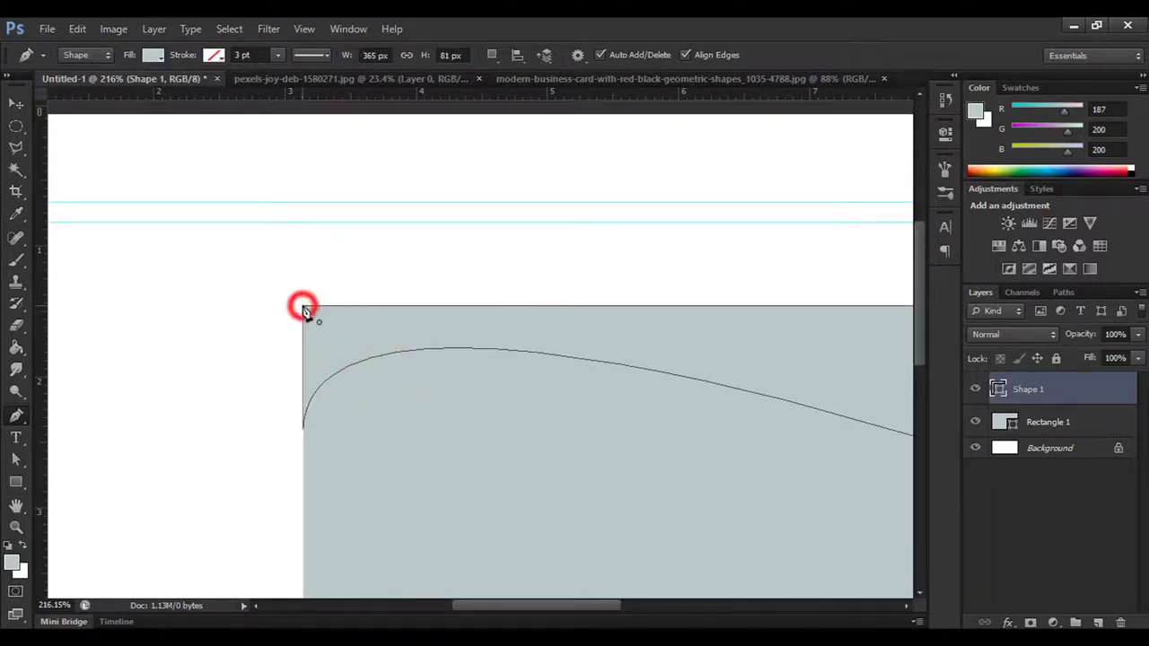
pyautogui.scroll(-1, 449, 436)
pyautogui.scroll(-1, 464, 407)
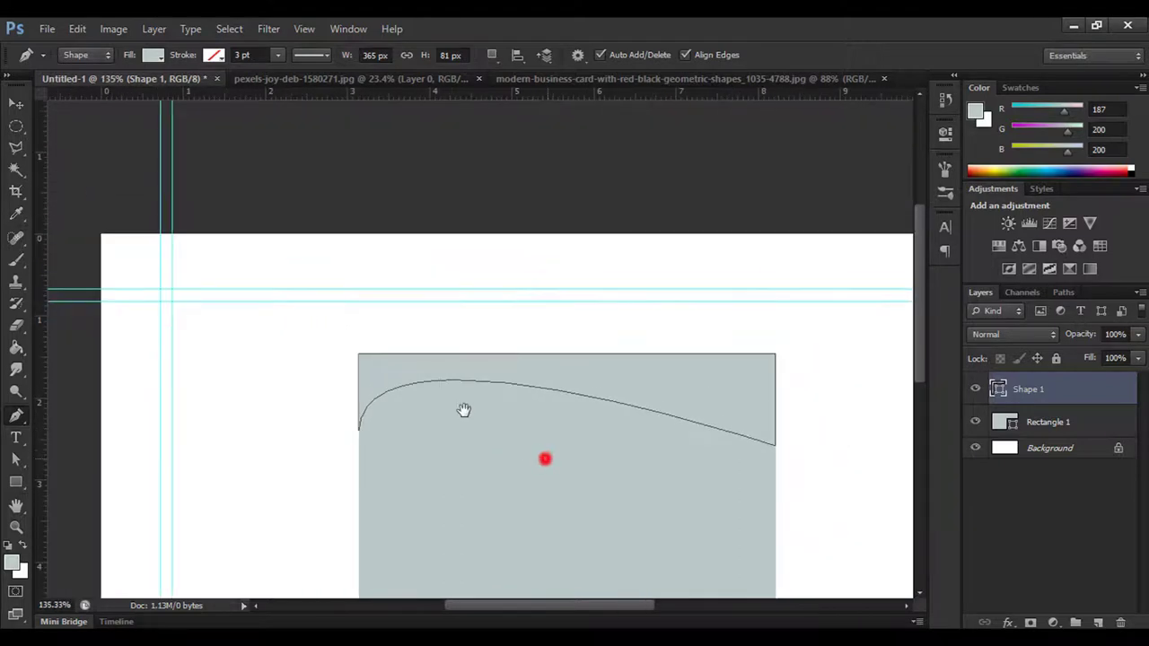
pyautogui.scroll(-1, 422, 352)
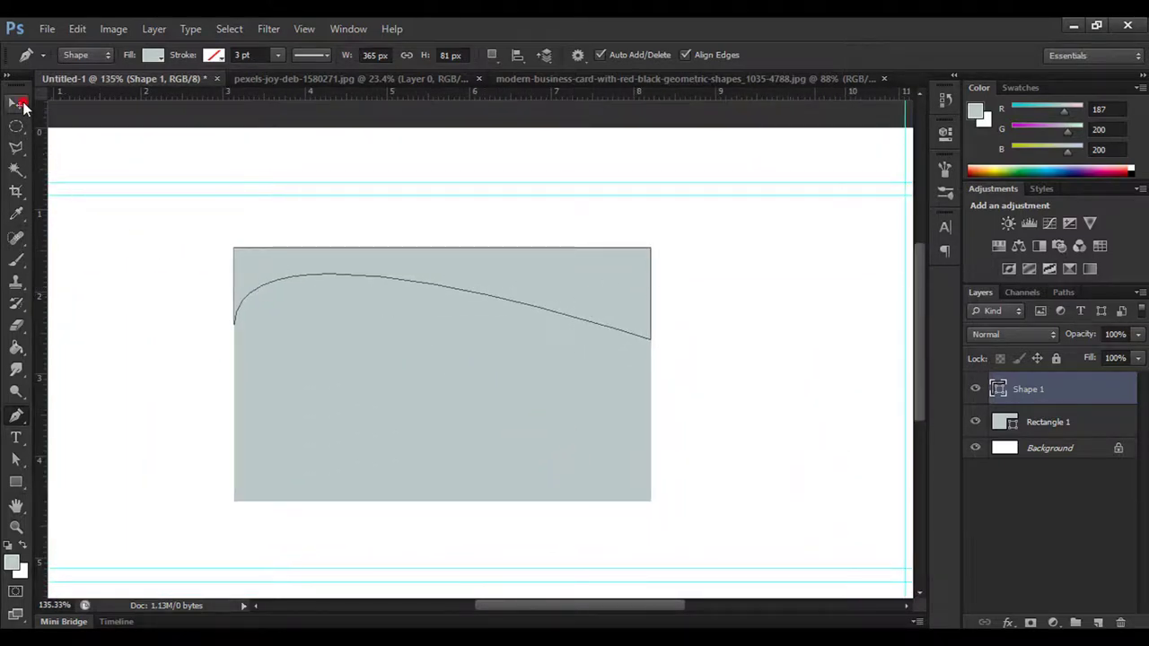
# Nudge the curved shape into place and fill it with blue
pyautogui.click(16, 103)
pyautogui.moveTo(460, 284)
pyautogui.mouseDown()
pyautogui.moveTo(725, 237)
pyautogui.moveTo(526, 274)
pyautogui.mouseUp()
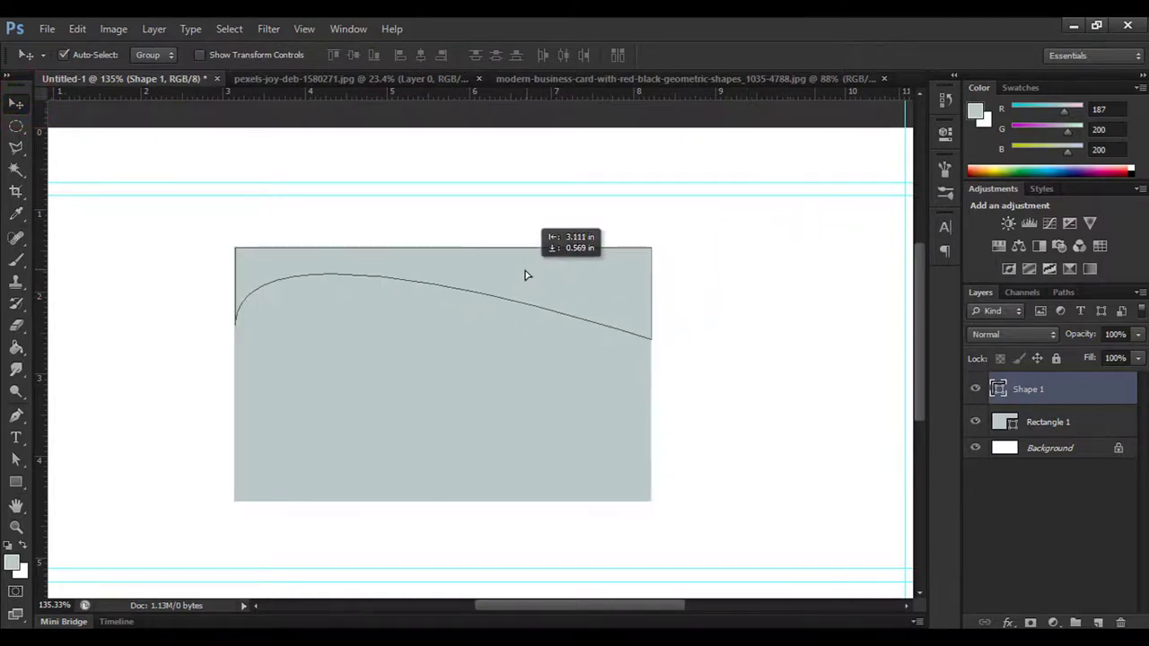
pyautogui.click(16, 415)
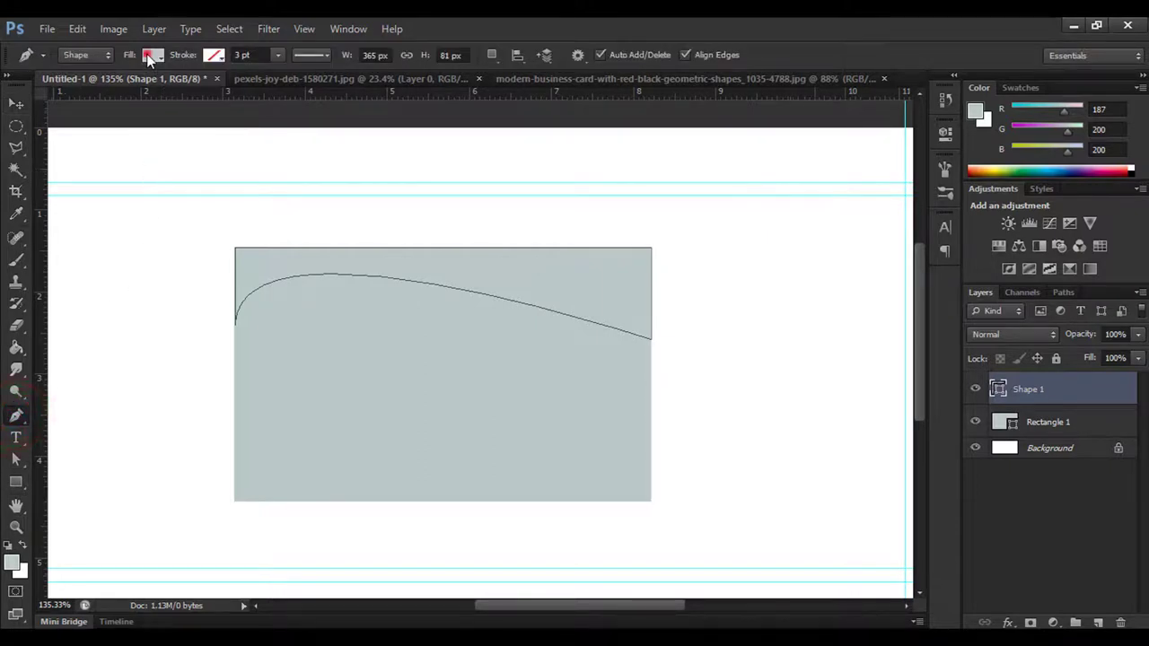
pyautogui.click(153, 54)
pyautogui.click(82, 136)
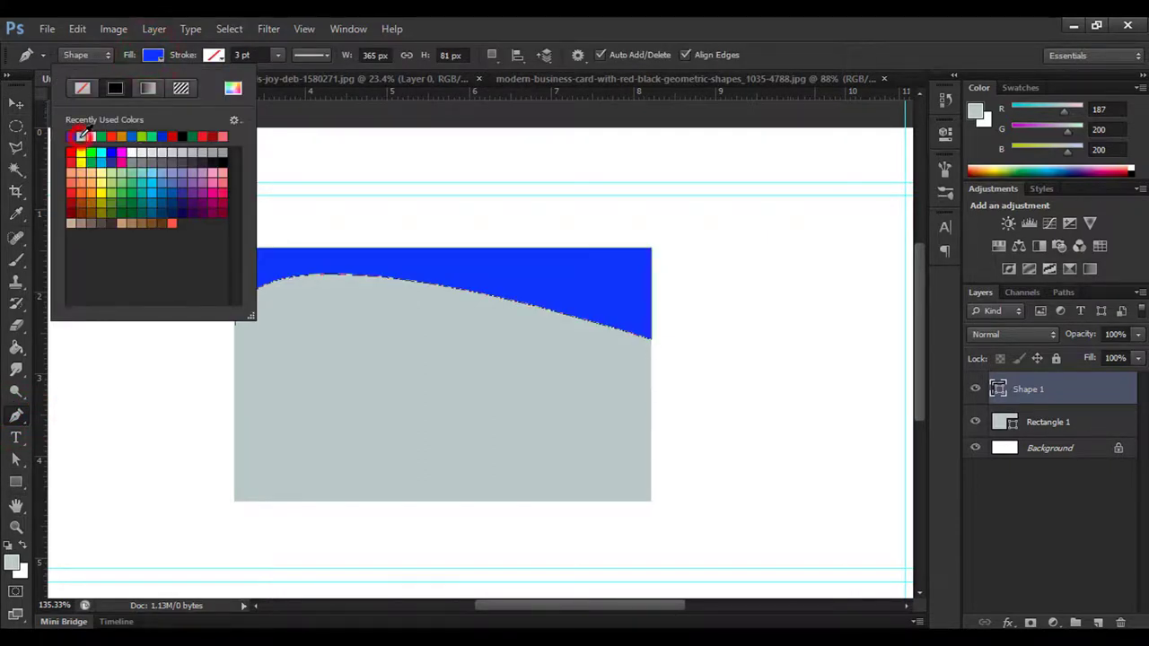
pyautogui.click(153, 56)
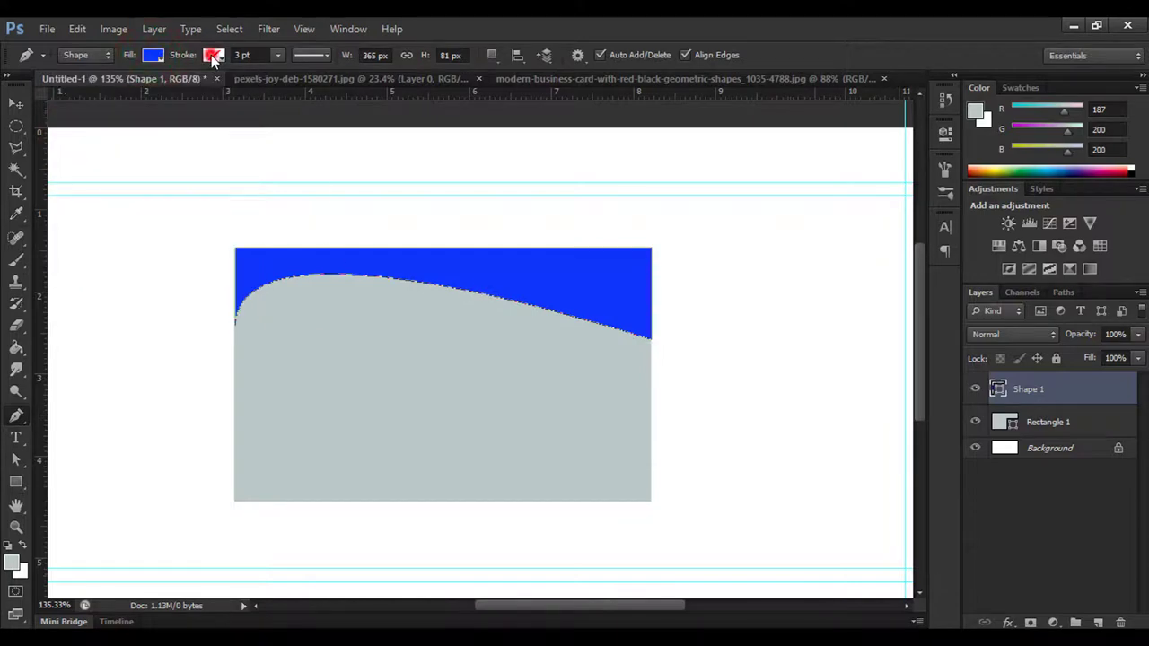
# Try a black outline with an adjusted width, then set the stroke to no colour
pyautogui.click(212, 56)
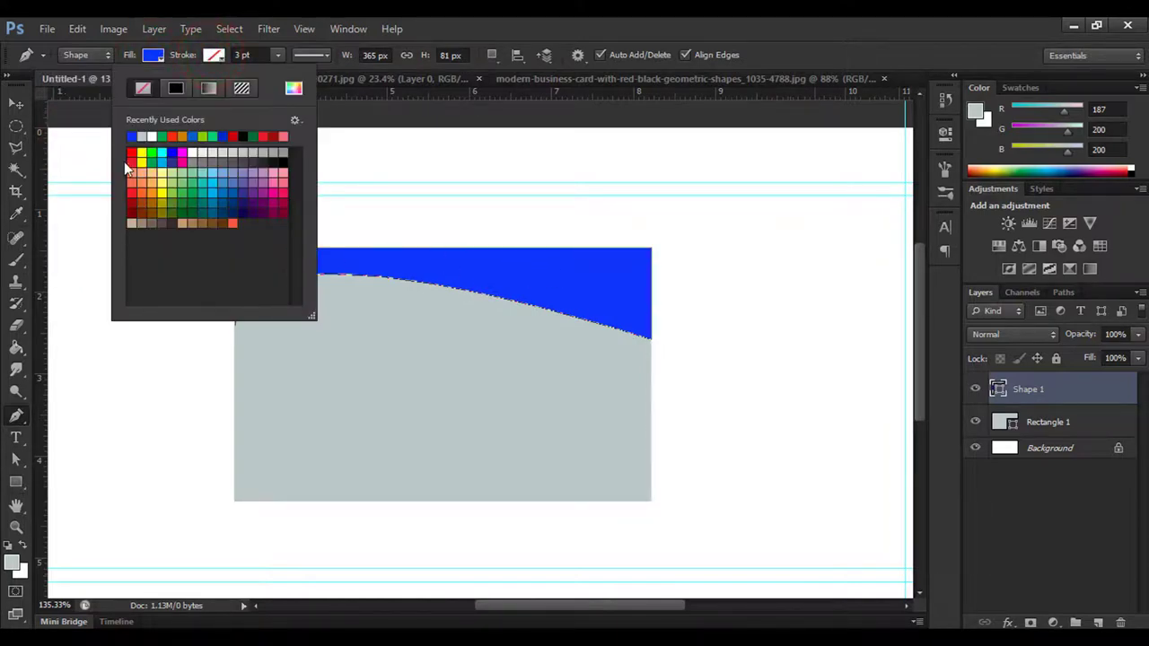
pyautogui.click(177, 88)
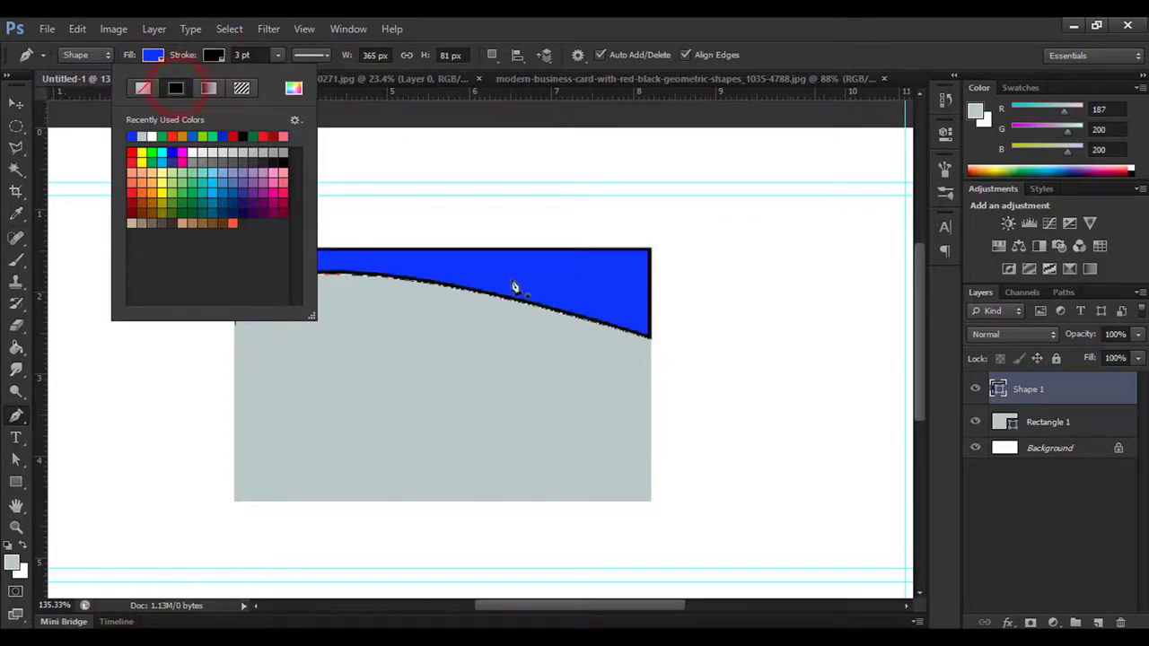
pyautogui.click(275, 55)
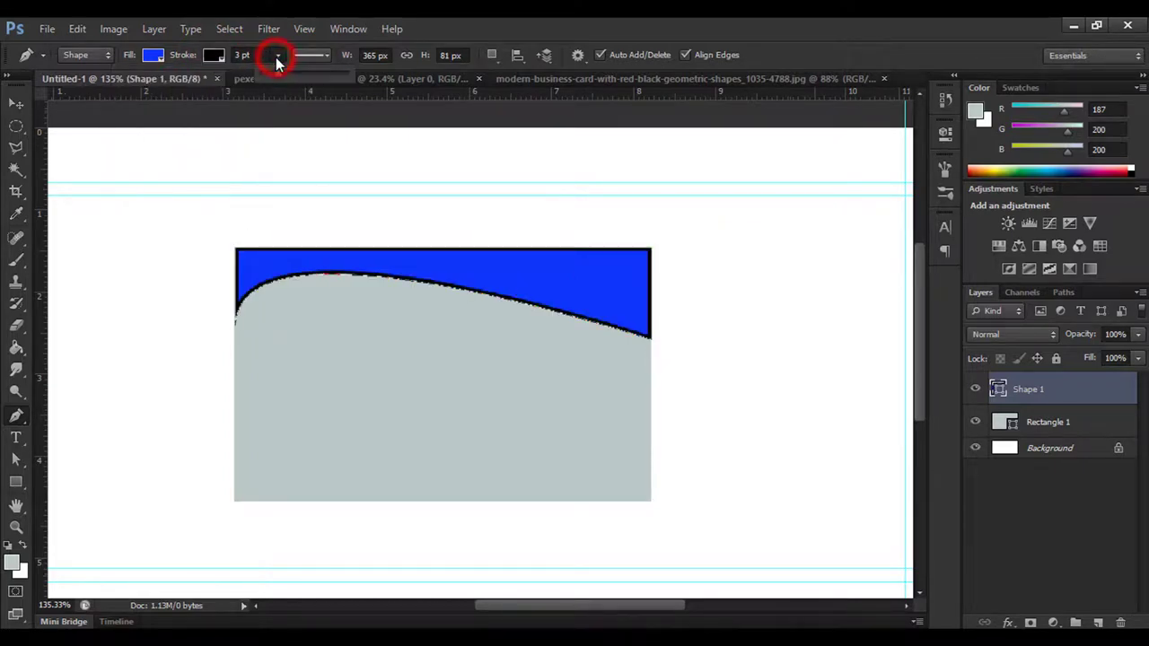
pyautogui.moveTo(275, 70); pyautogui.dragTo(271, 77)
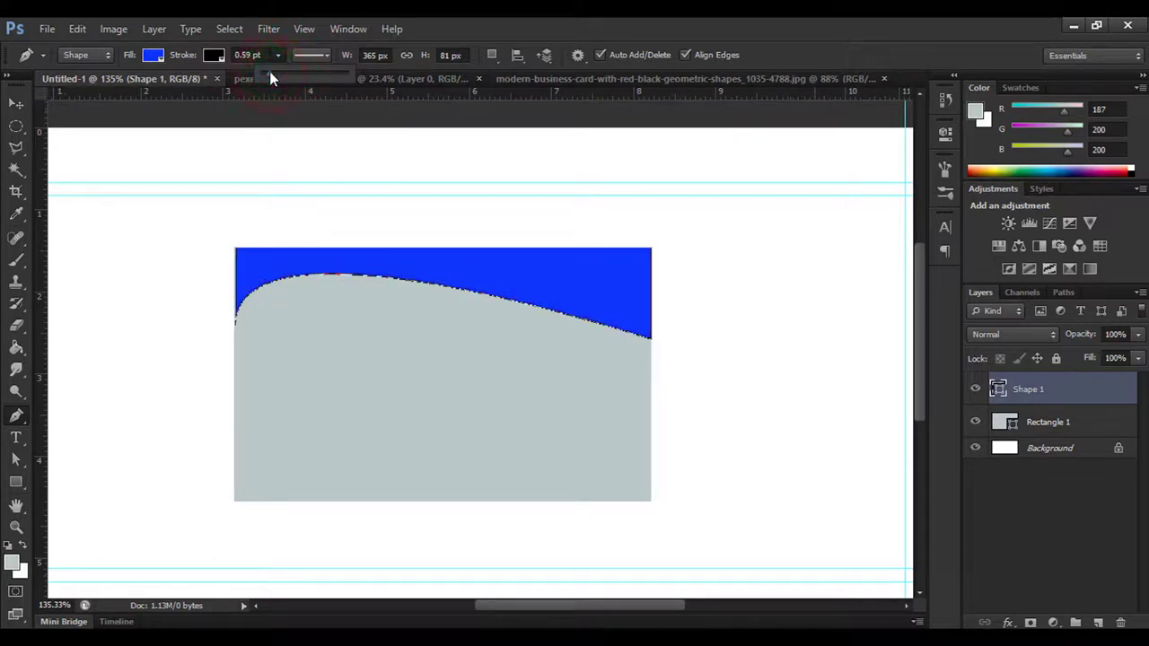
pyautogui.click(214, 55)
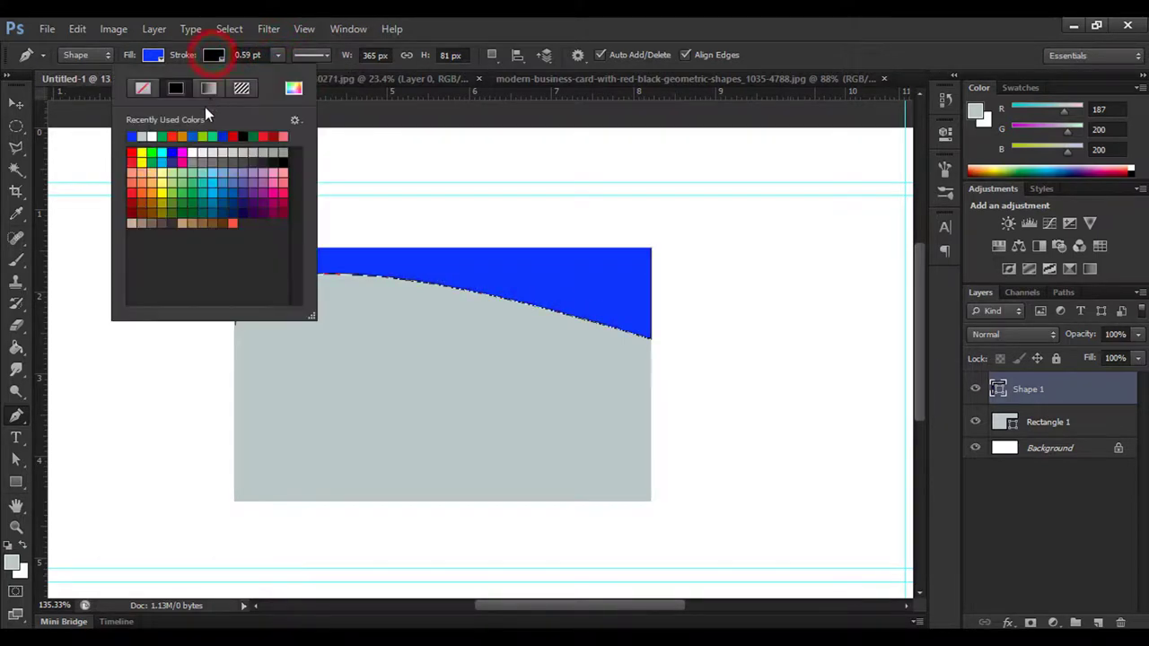
pyautogui.click(143, 89)
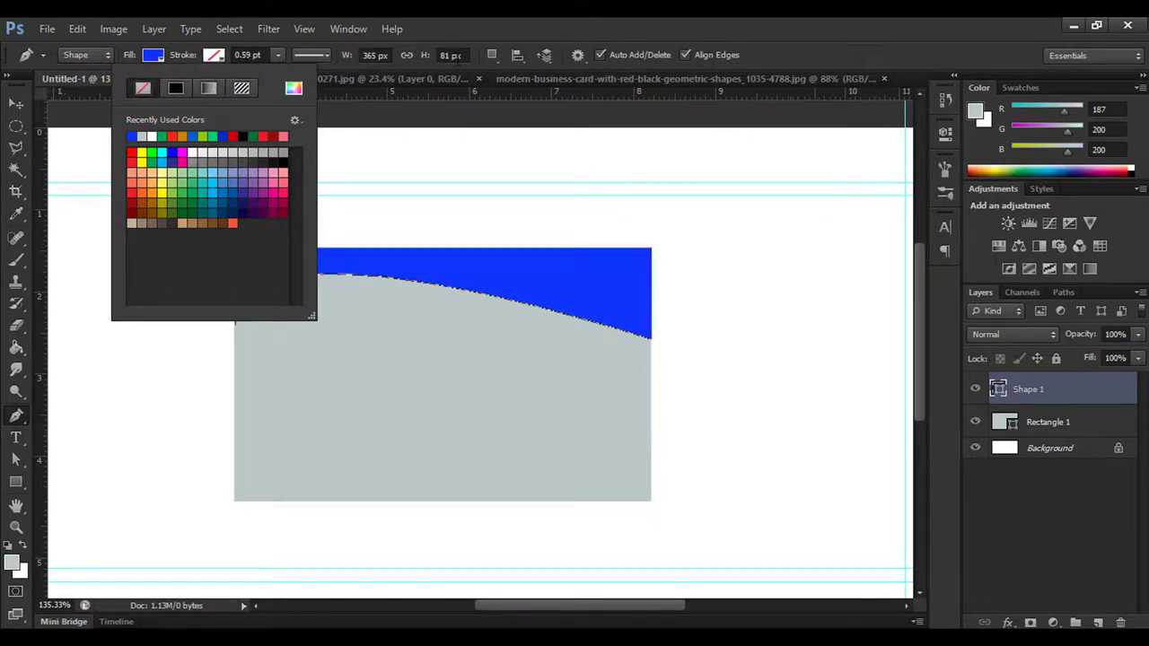
pyautogui.click(215, 56)
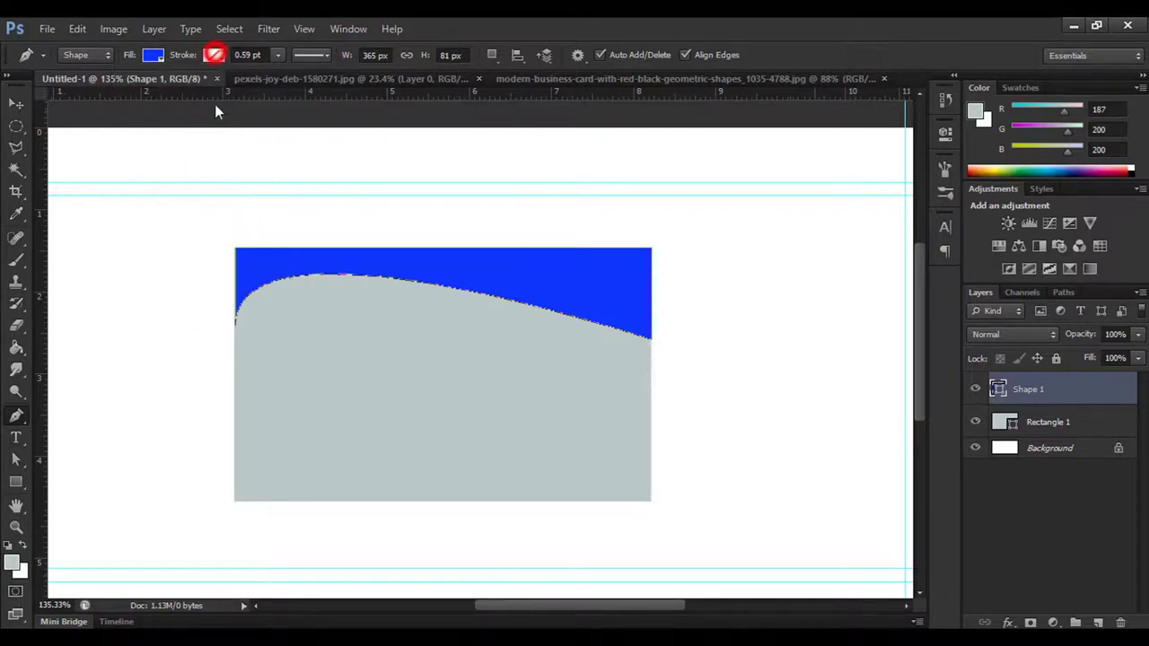
# Reposition the blue wave shape on the card and duplicate its layer
pyautogui.click(17, 103)
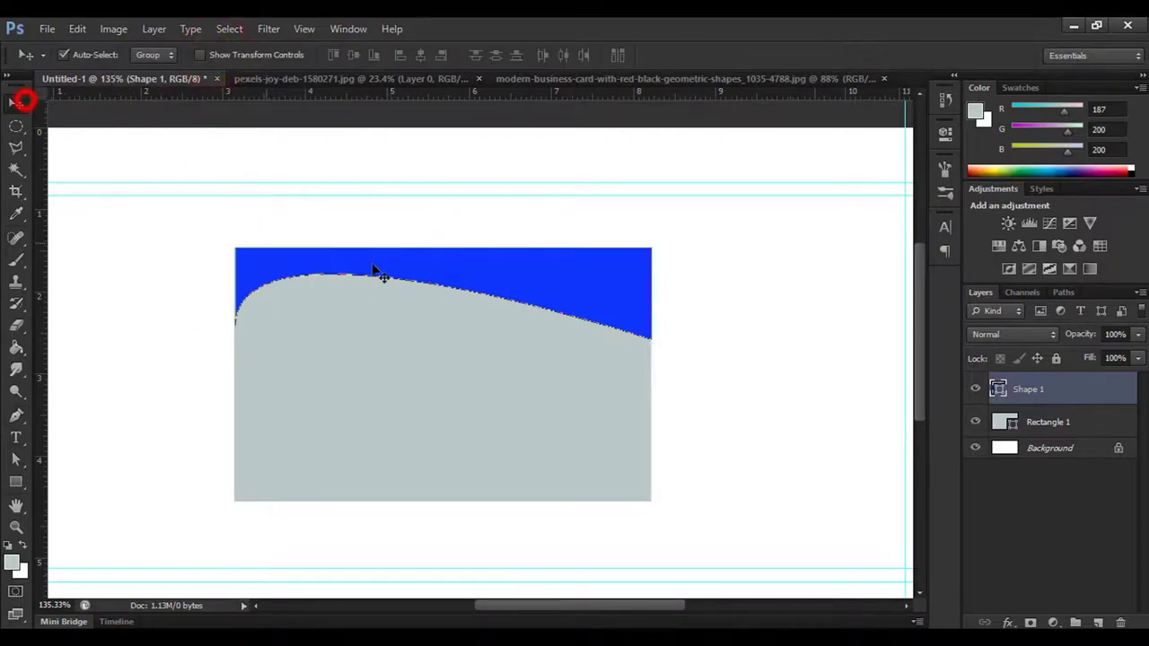
pyautogui.click(475, 276)
pyautogui.moveTo(594, 292); pyautogui.dragTo(597, 344)
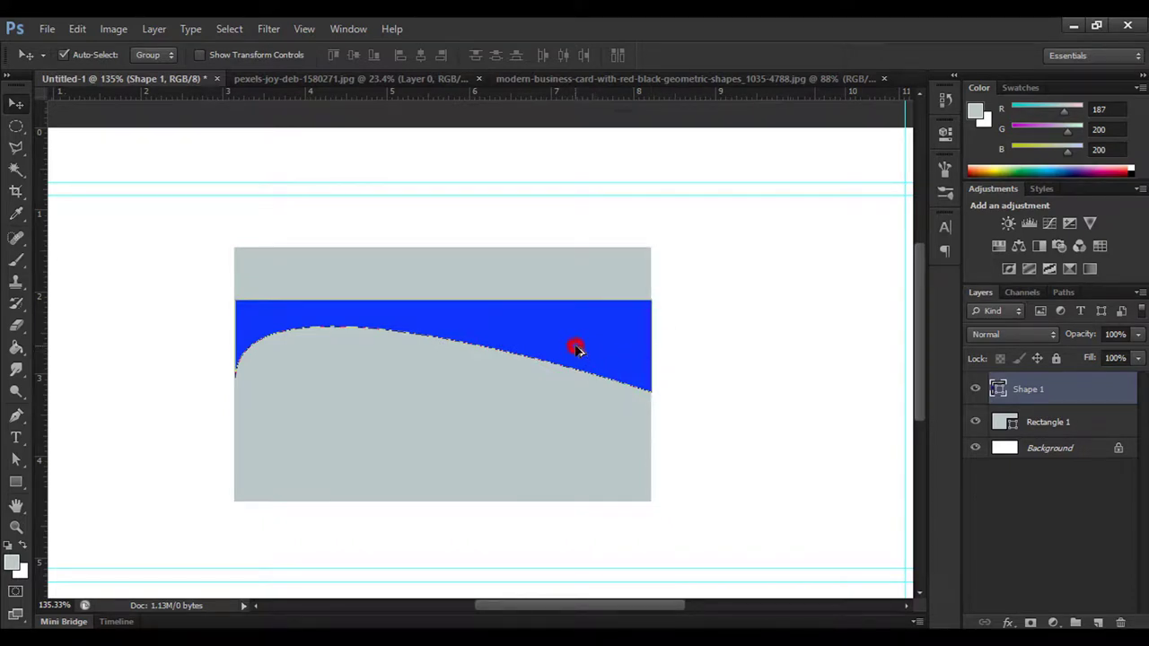
pyautogui.moveTo(577, 350); pyautogui.dragTo(576, 335)
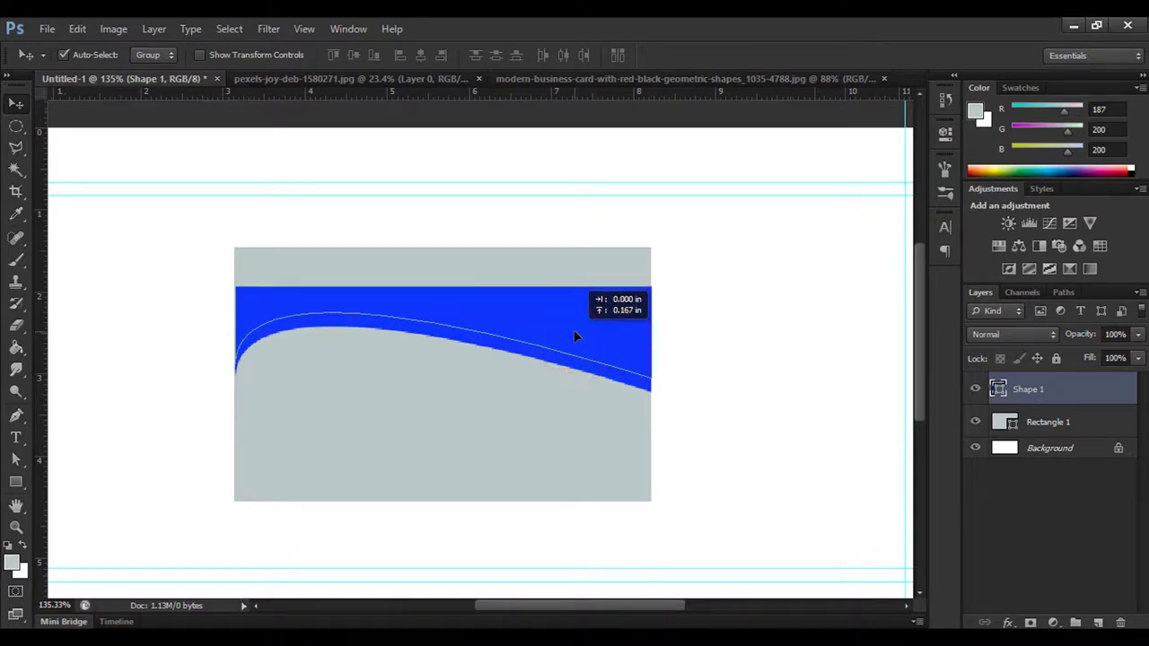
pyautogui.hotkey('ctrl', 'j')
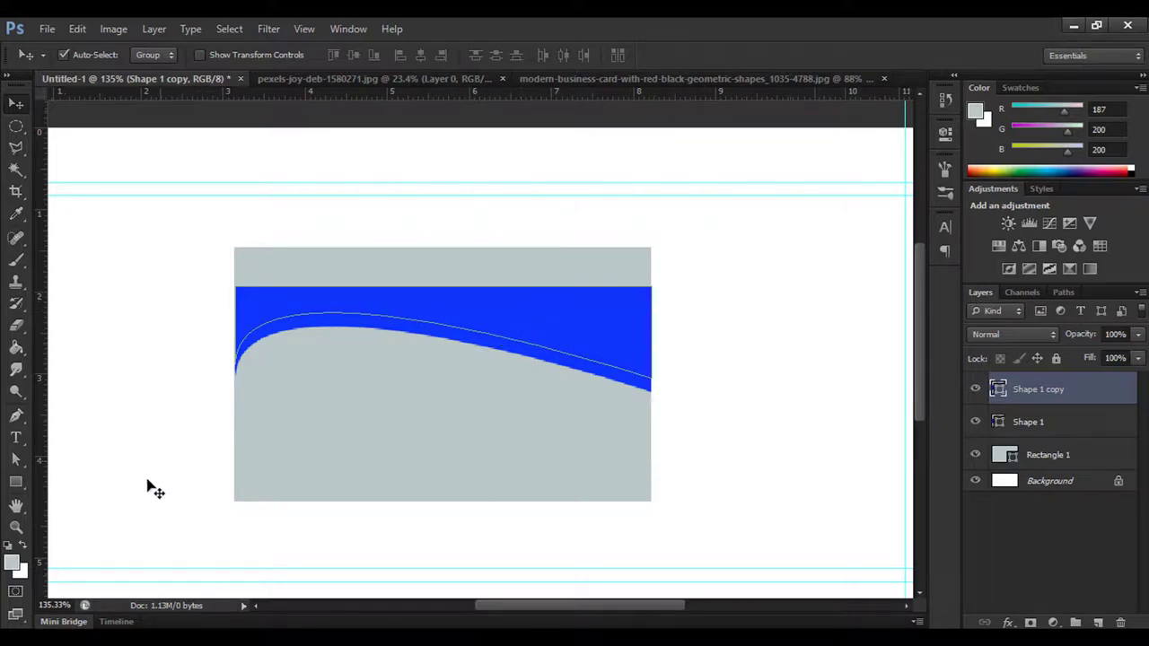
# Fill the copy with cyan (8,208,215) and raise it to reveal a thin blue band
pyautogui.click(11, 563)
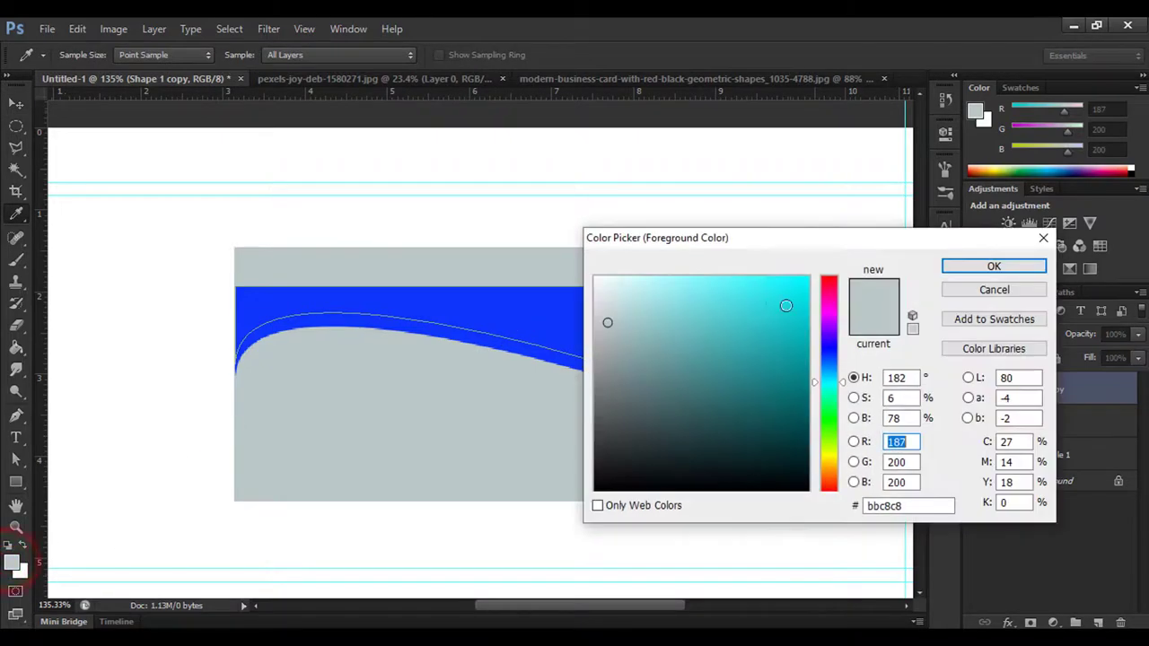
pyautogui.click(797, 299)
pyautogui.click(986, 266)
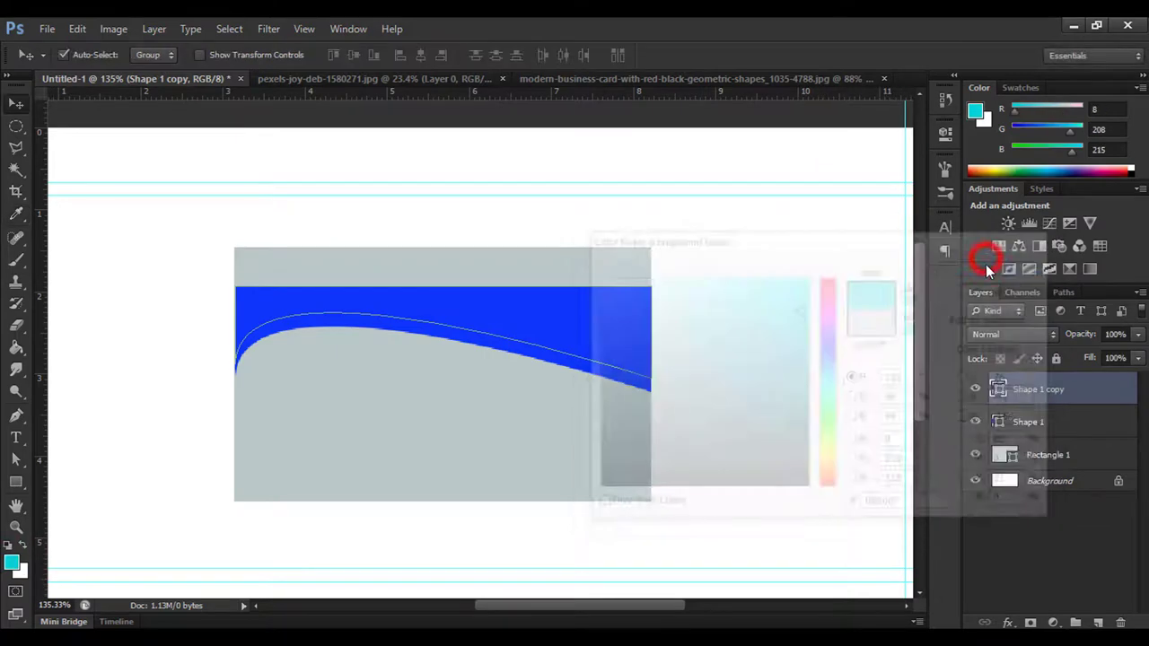
pyautogui.hotkey('alt', 'BackSpace')
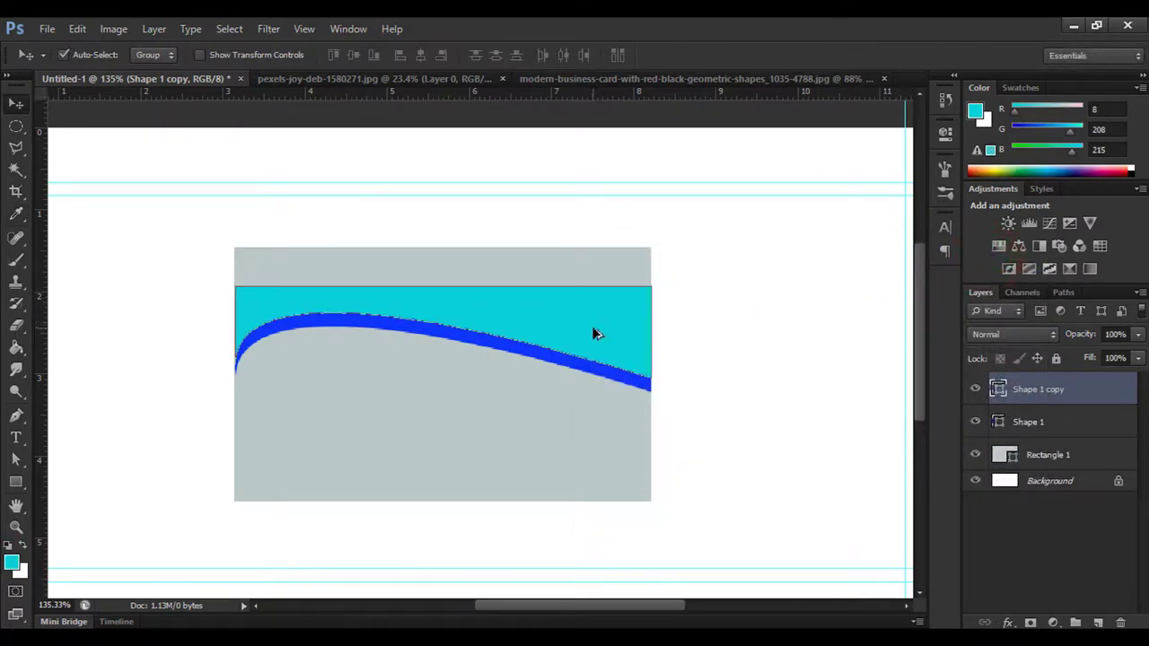
pyautogui.moveTo(593, 332); pyautogui.dragTo(596, 322)
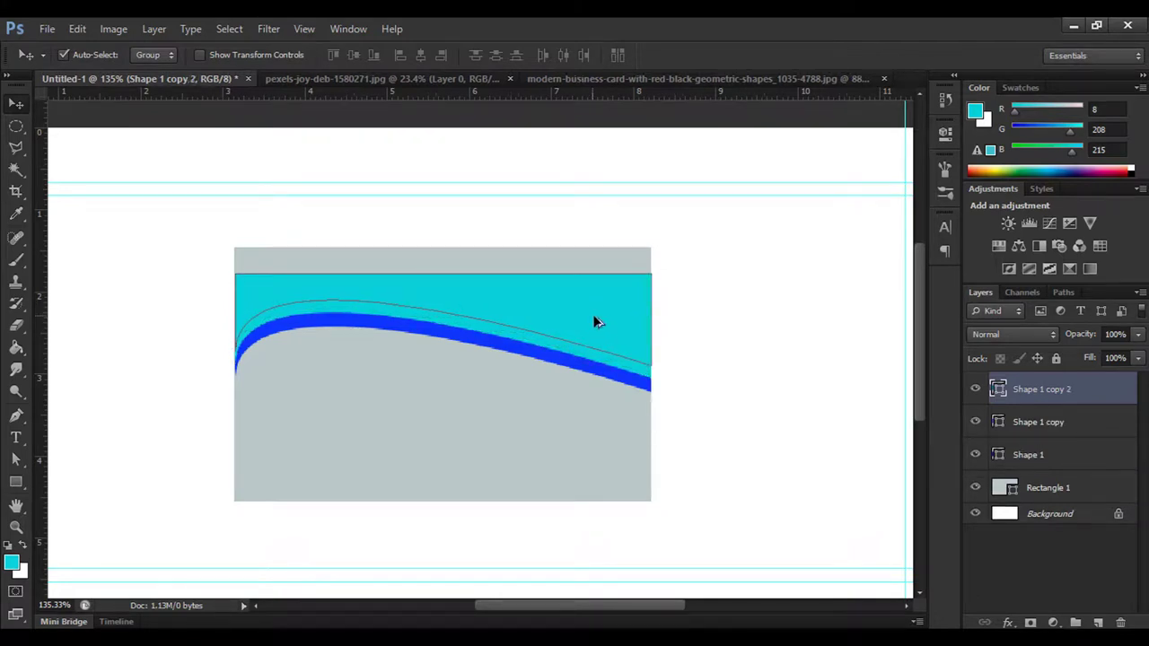
# Fill the top wave copy purple and raise it to expose a cyan band
pyautogui.click(11, 564)
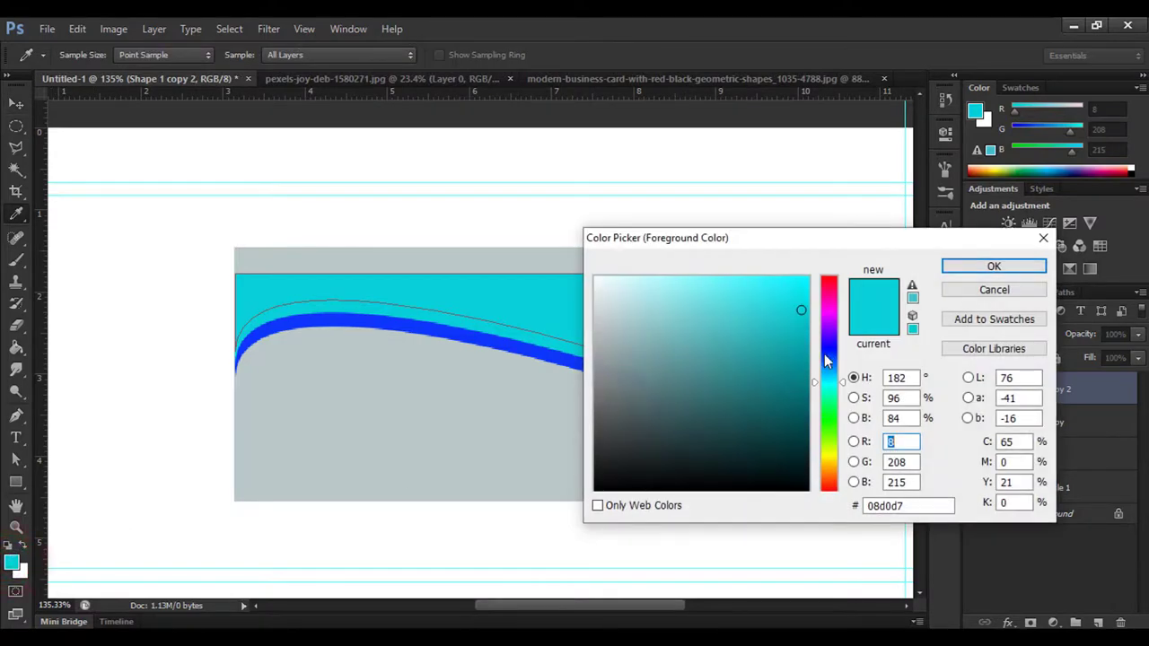
pyautogui.moveTo(827, 334); pyautogui.dragTo(827, 316)
pyautogui.click(994, 266)
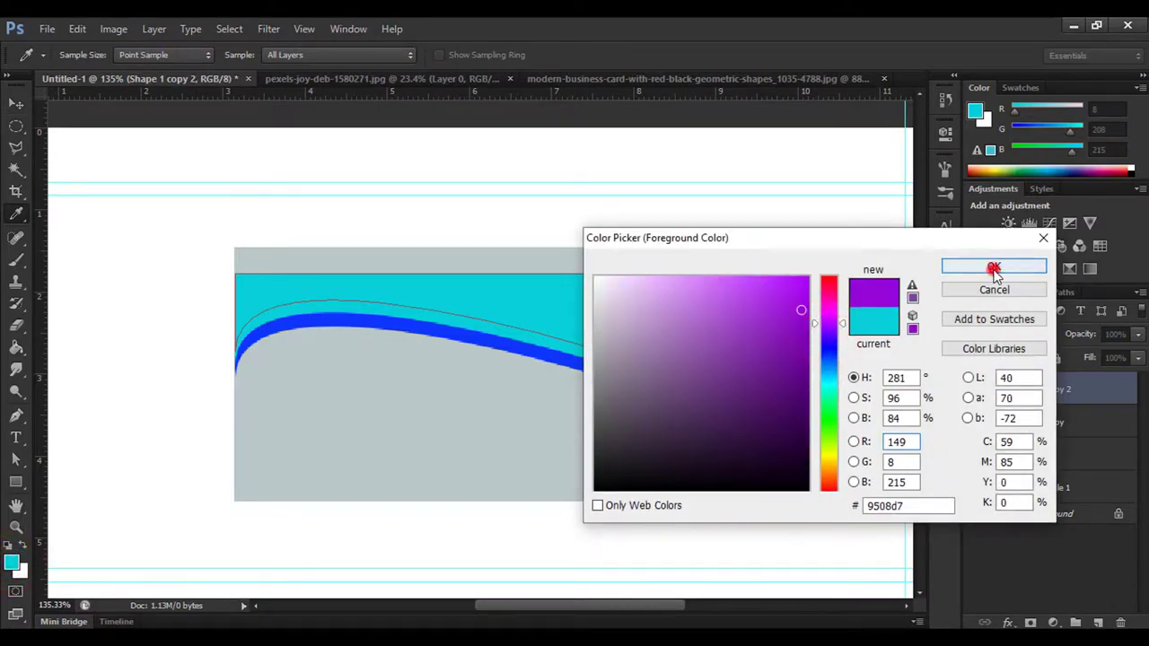
pyautogui.hotkey('alt', 'BackSpace')
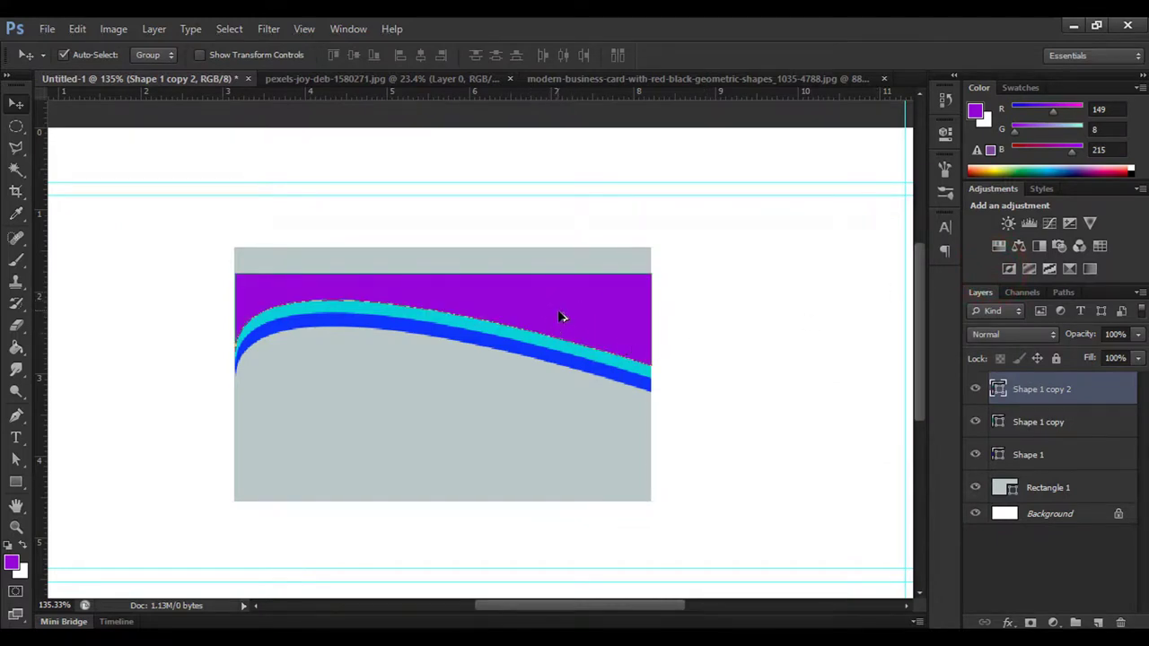
pyautogui.moveTo(560, 317); pyautogui.dragTo(560, 307)
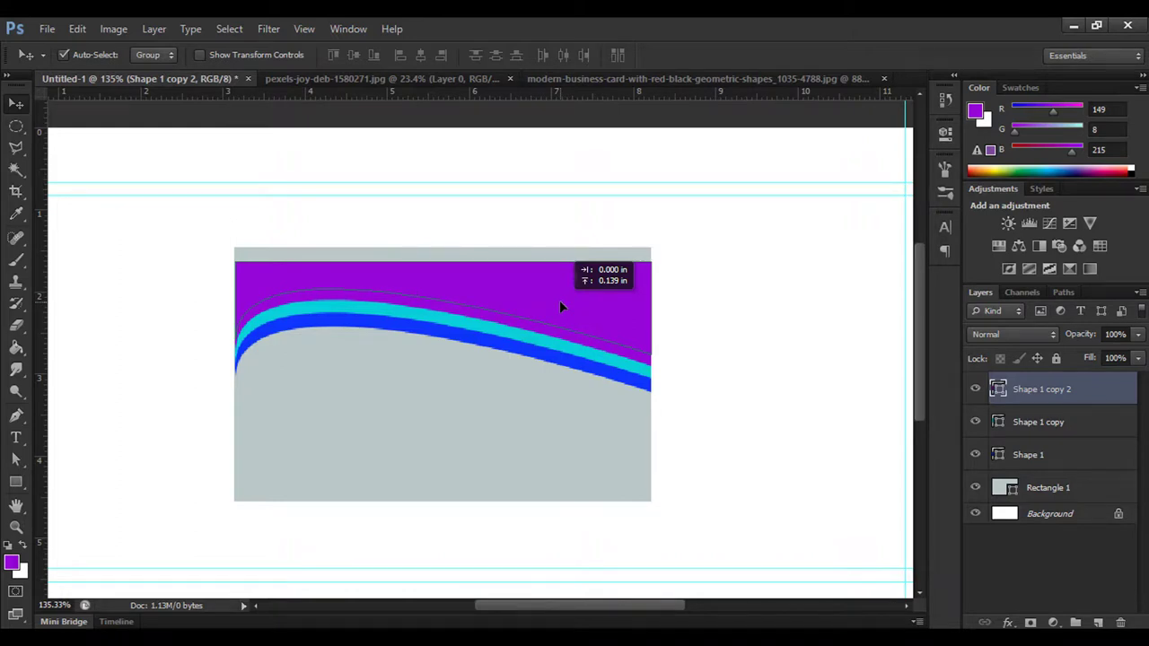
# Duplicate it, fill the copy yellow (R208 G215 B8), and raise it above a purple band
pyautogui.hotkey('ctrl', 'j')
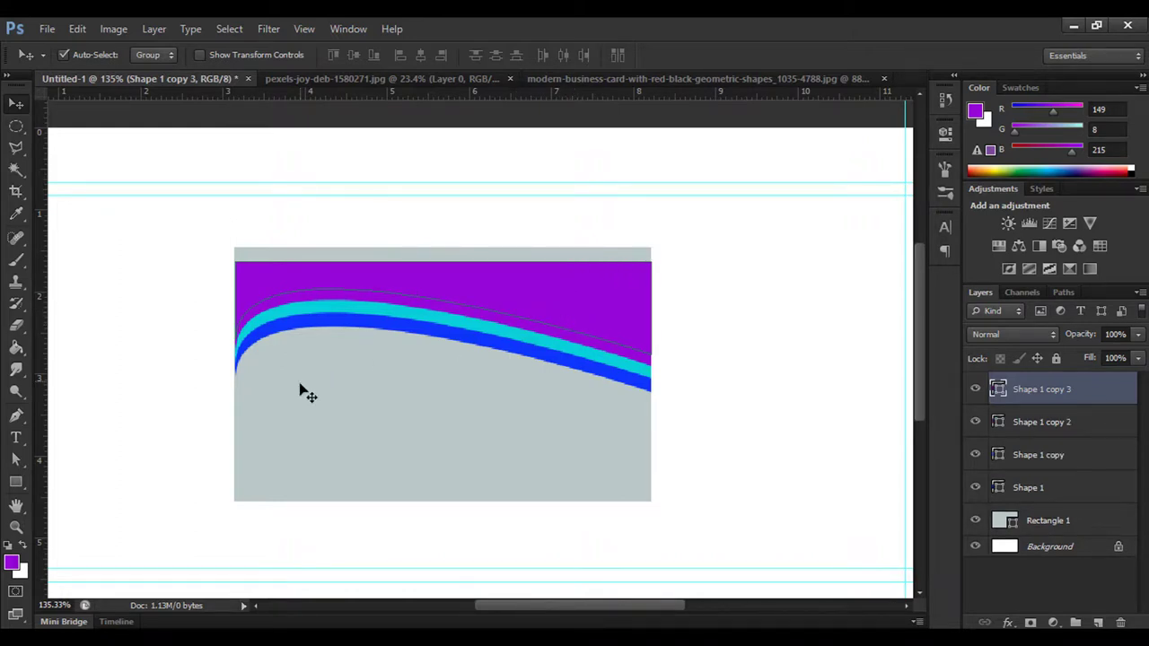
pyautogui.click(14, 565)
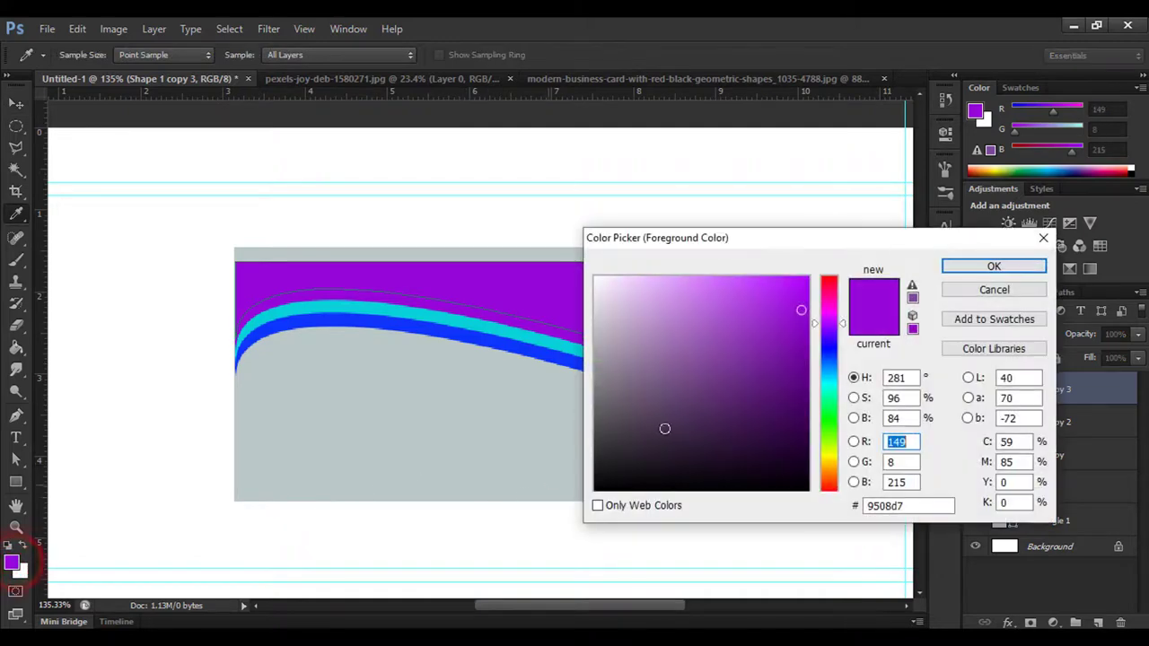
pyautogui.click(831, 382)
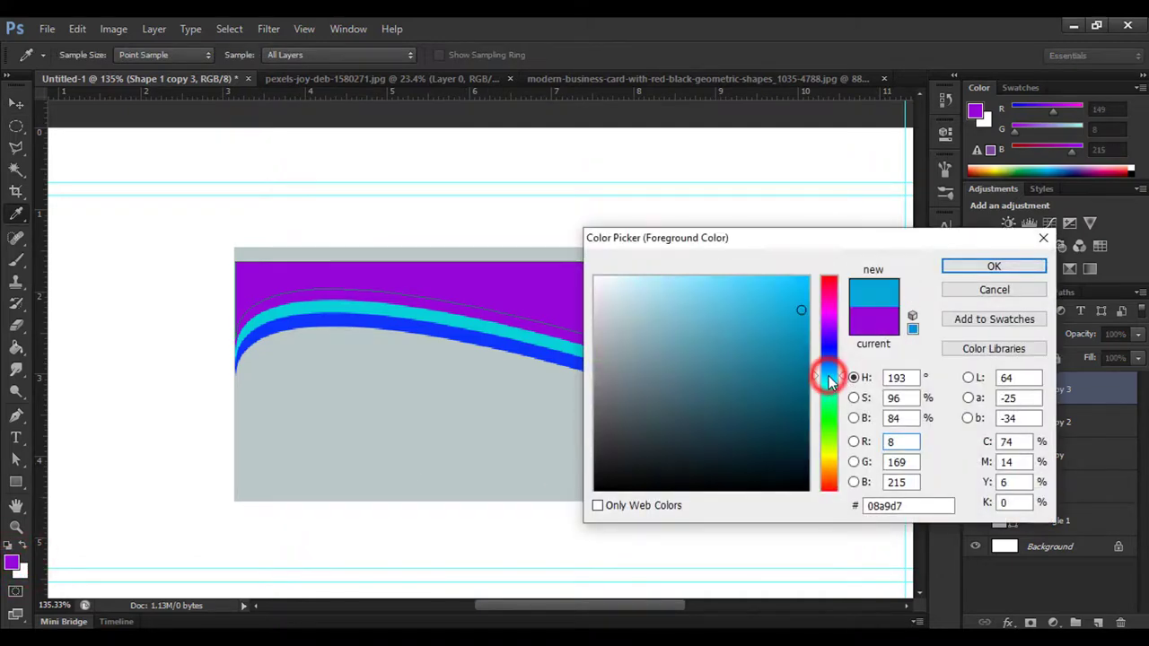
pyautogui.click(829, 456)
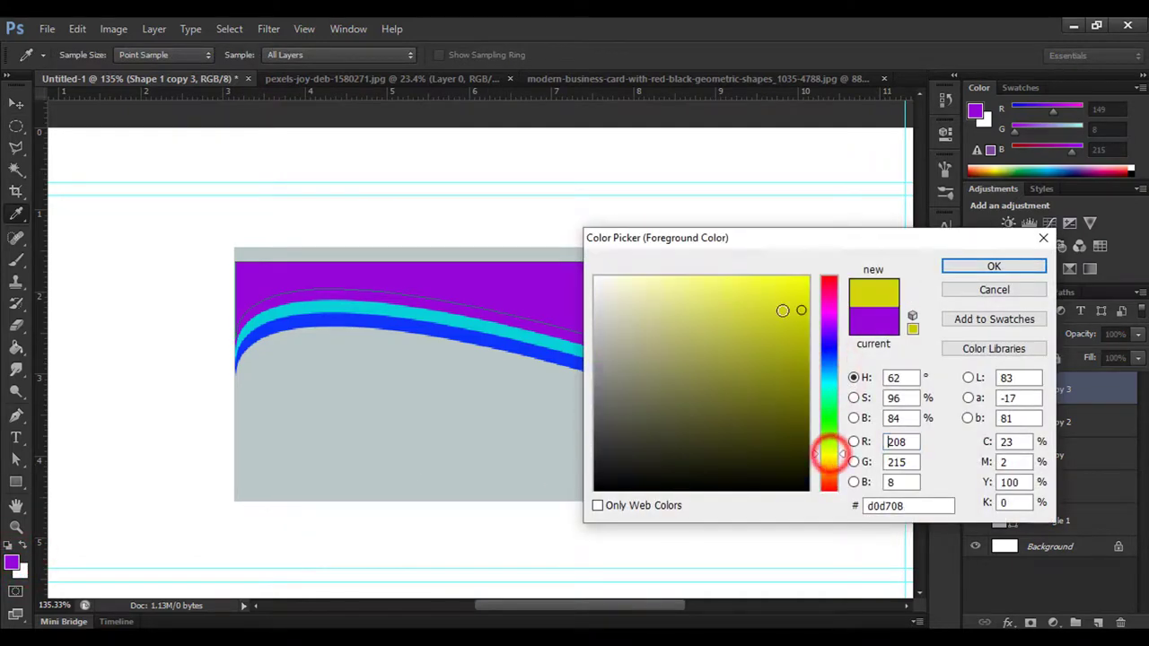
pyautogui.click(960, 267)
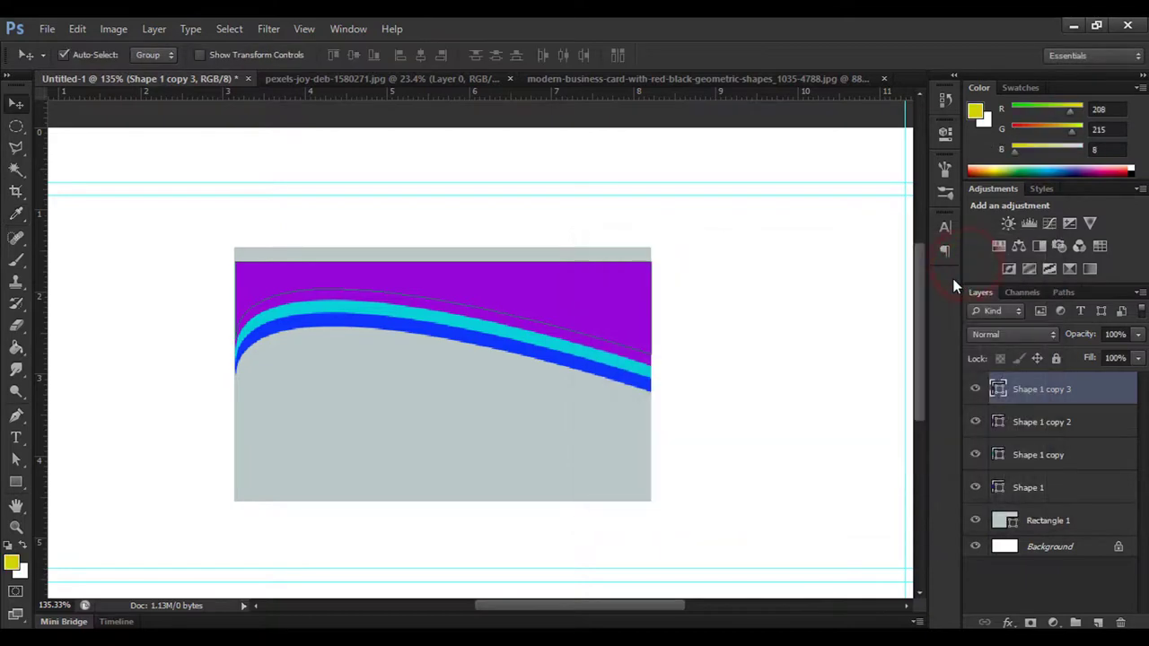
pyautogui.hotkey('alt', 'BackSpace')
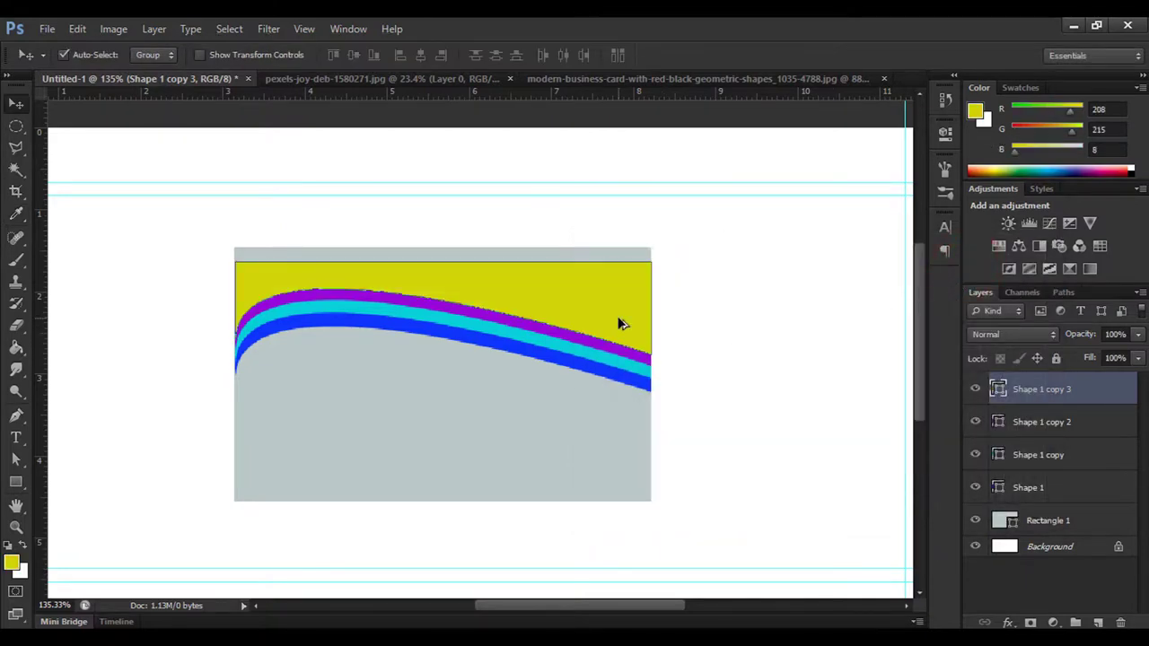
pyautogui.moveTo(620, 324); pyautogui.dragTo(619, 308)
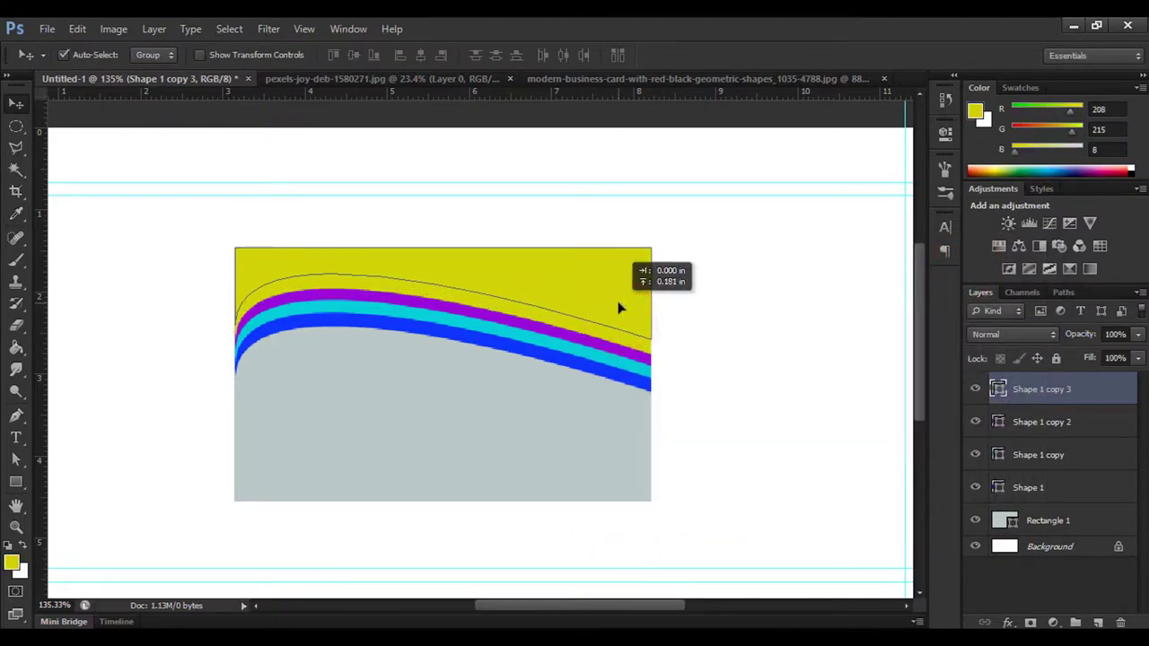
# Fill the topmost wave copy dark brown (571b03), leaving a yellow stripe beneath it
pyautogui.moveTo(620, 308); pyautogui.dragTo(619, 308)
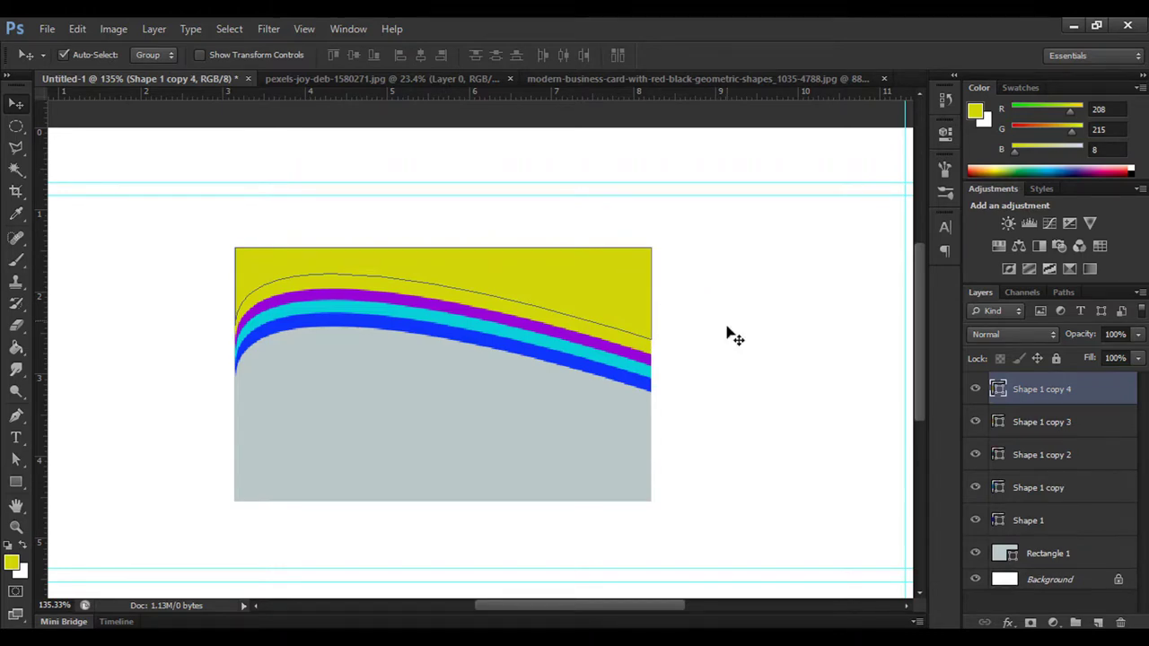
pyautogui.click(13, 563)
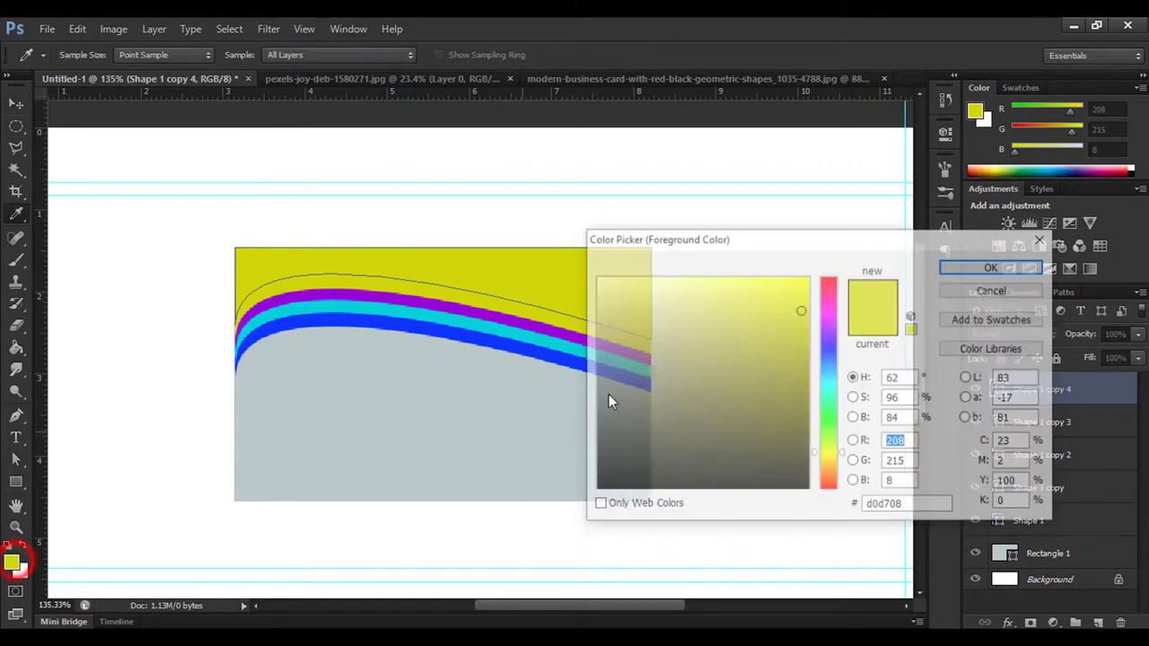
pyautogui.click(833, 482)
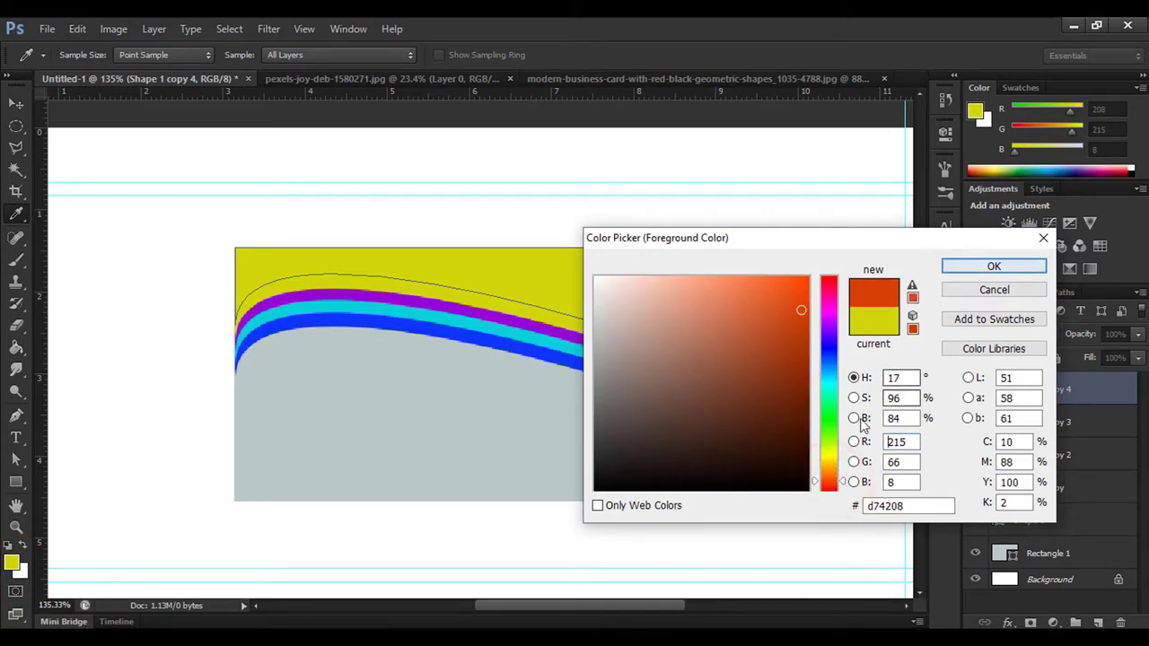
pyautogui.moveTo(795, 474); pyautogui.dragTo(802, 418)
pyautogui.click(972, 266)
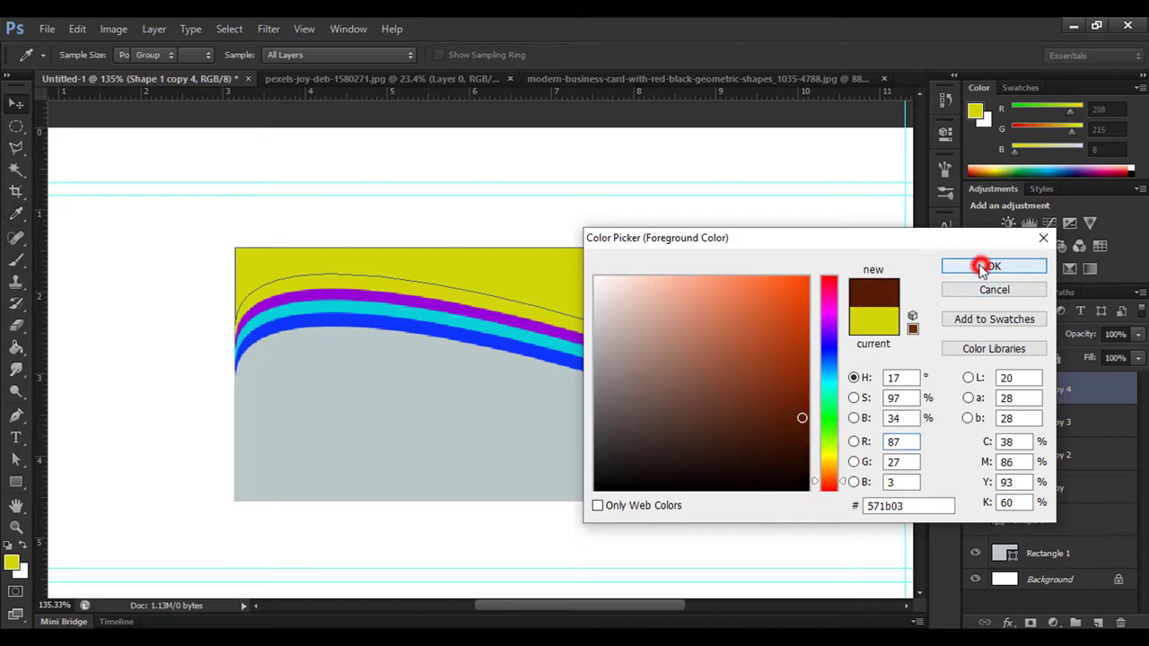
pyautogui.press('v')
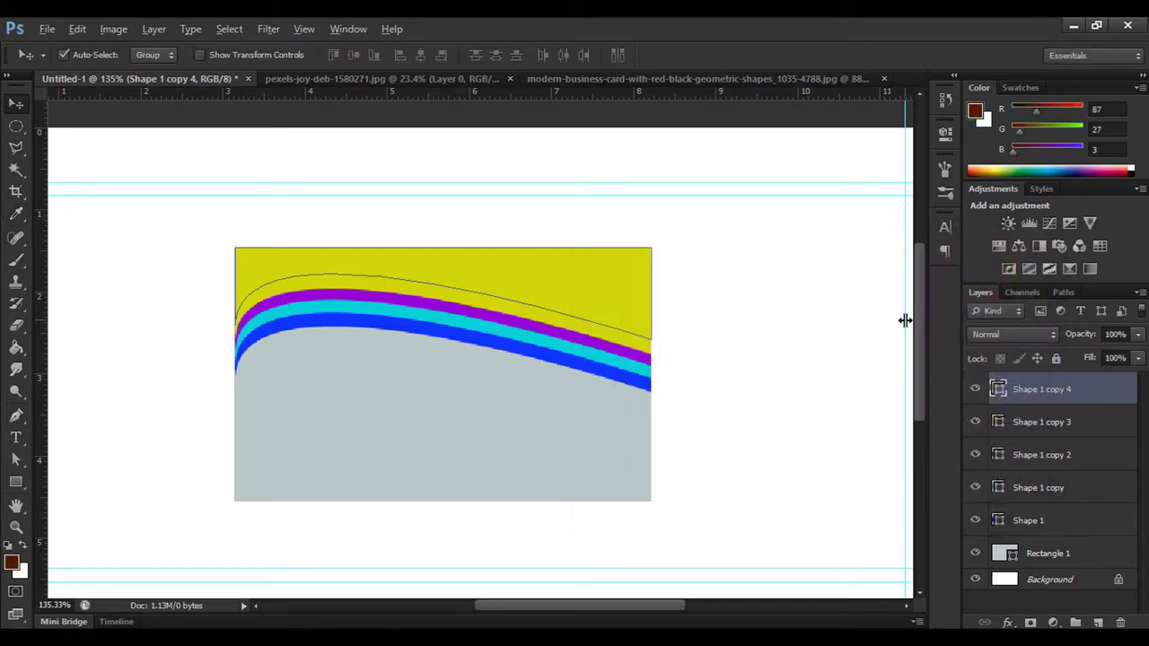
pyautogui.hotkey('alt', 'BackSpace')
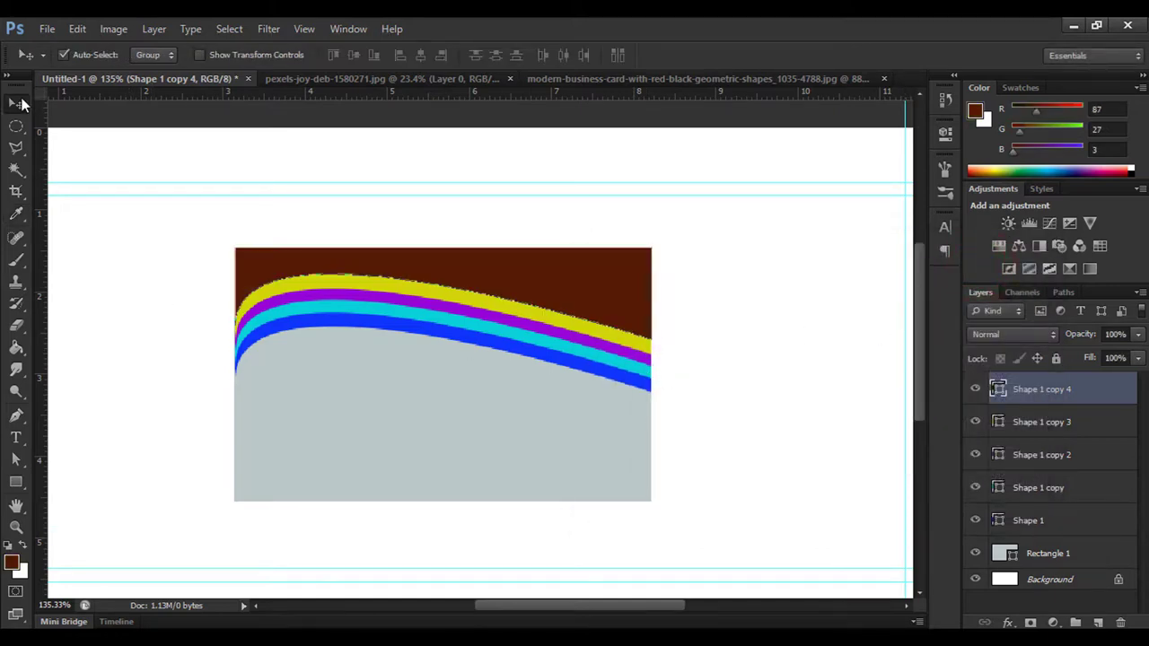
pyautogui.click(742, 314)
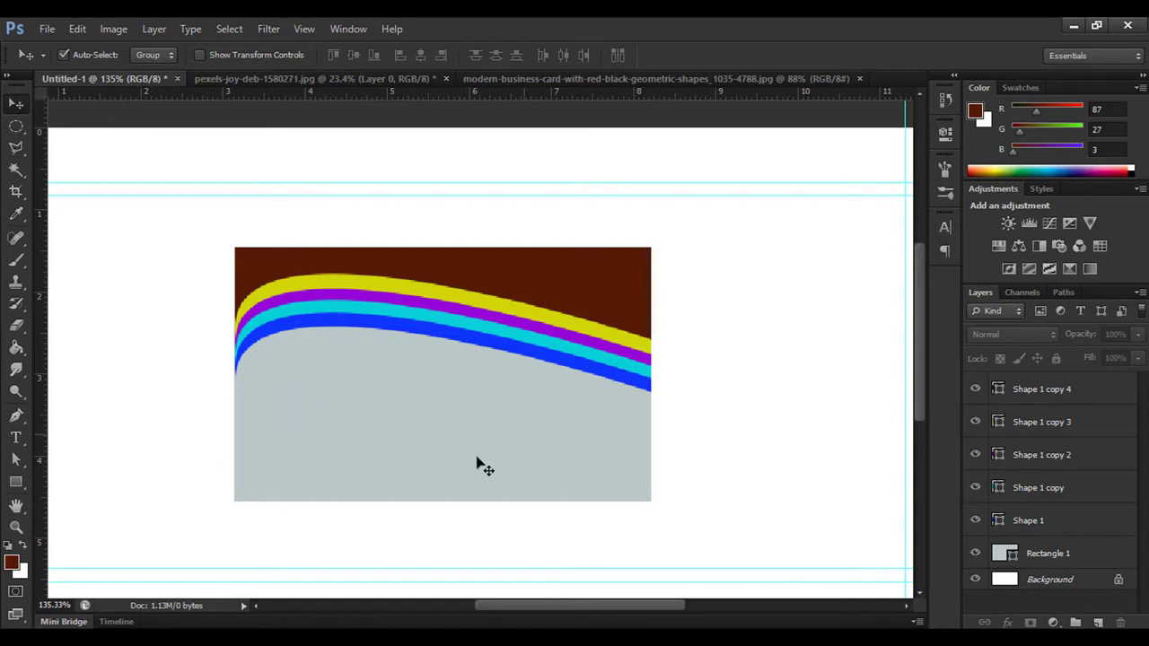
# Select the standard Pen tool and set its mode to Path
pyautogui.click(17, 415)
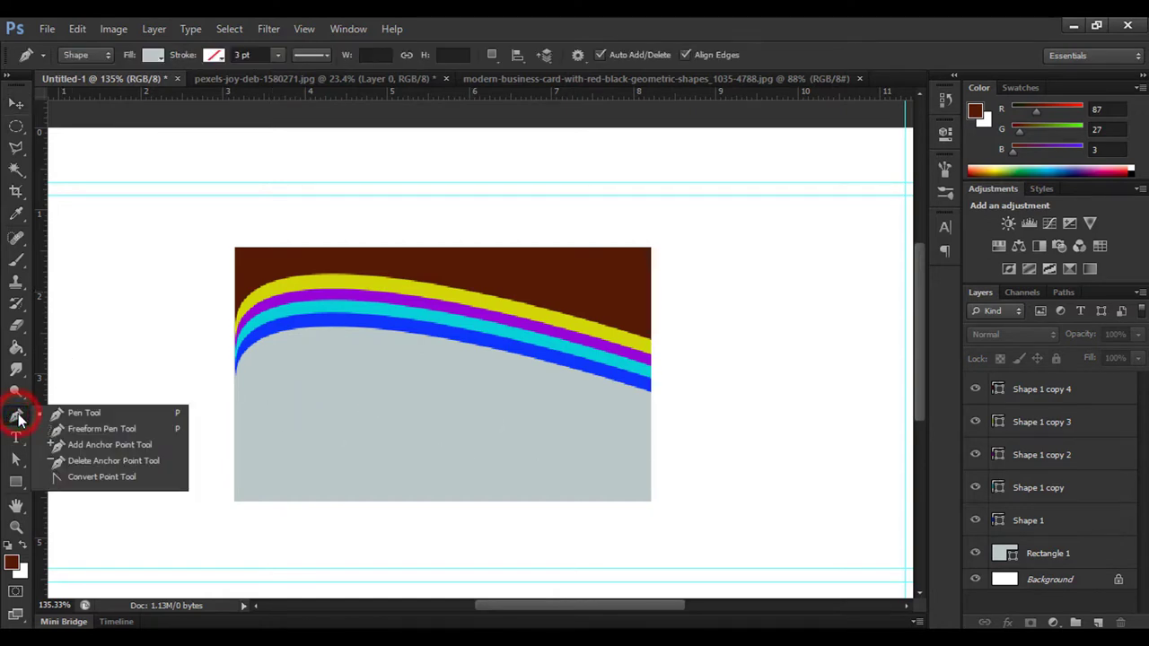
pyautogui.click(102, 416)
pyautogui.click(81, 56)
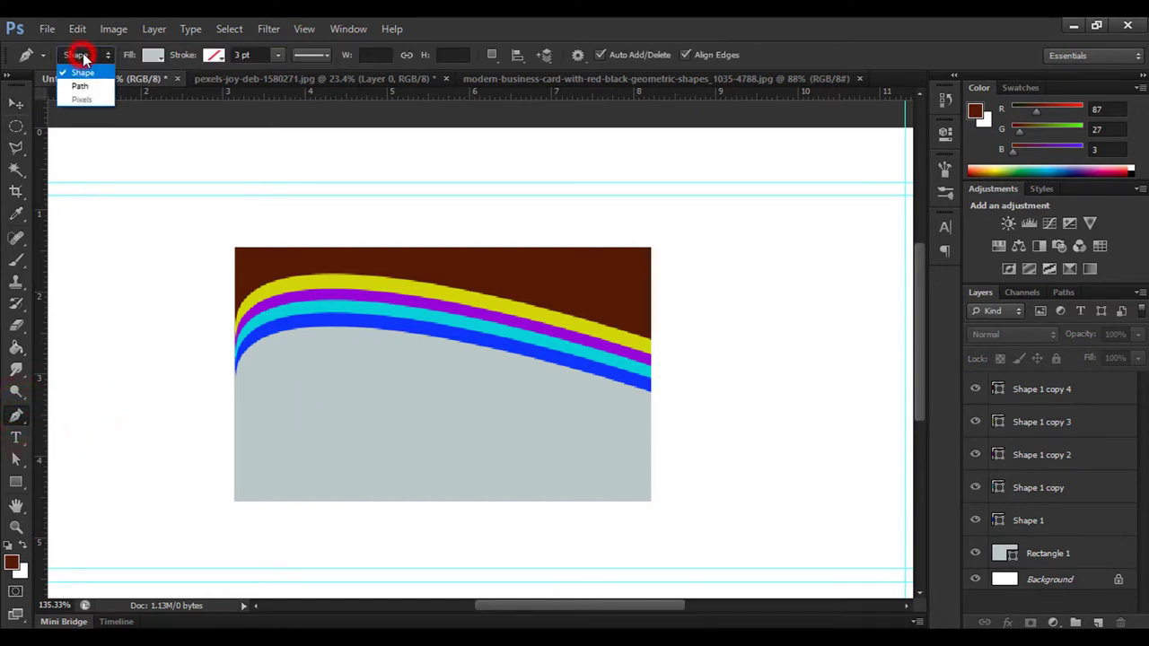
pyautogui.click(78, 88)
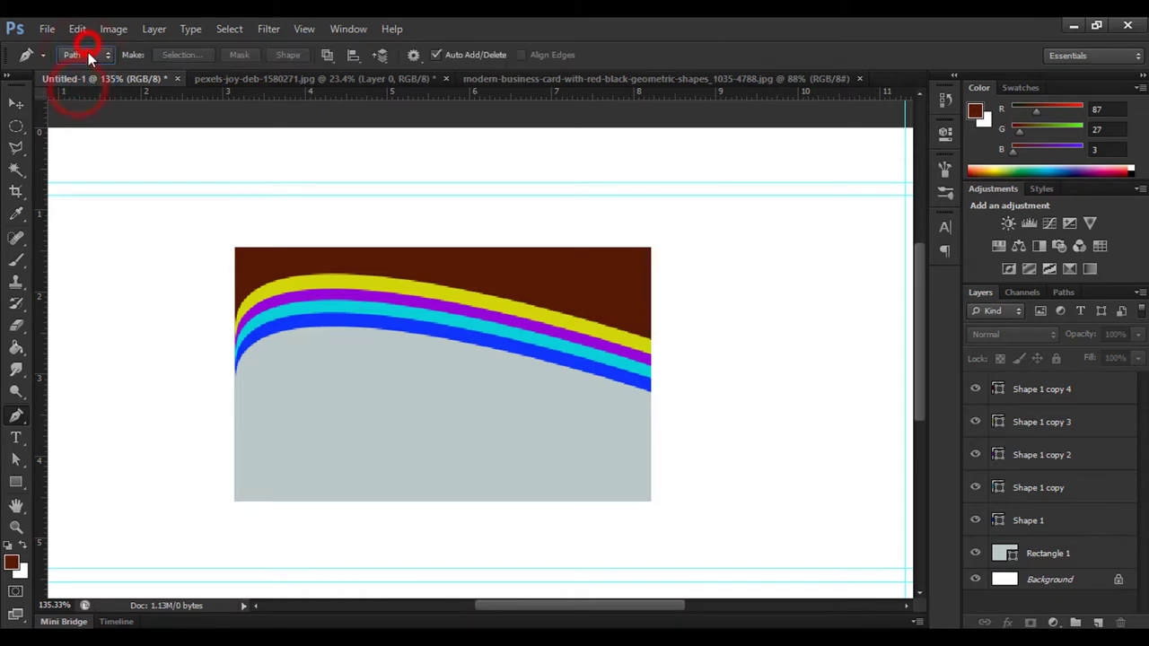
pyautogui.click(87, 54)
pyautogui.click(83, 88)
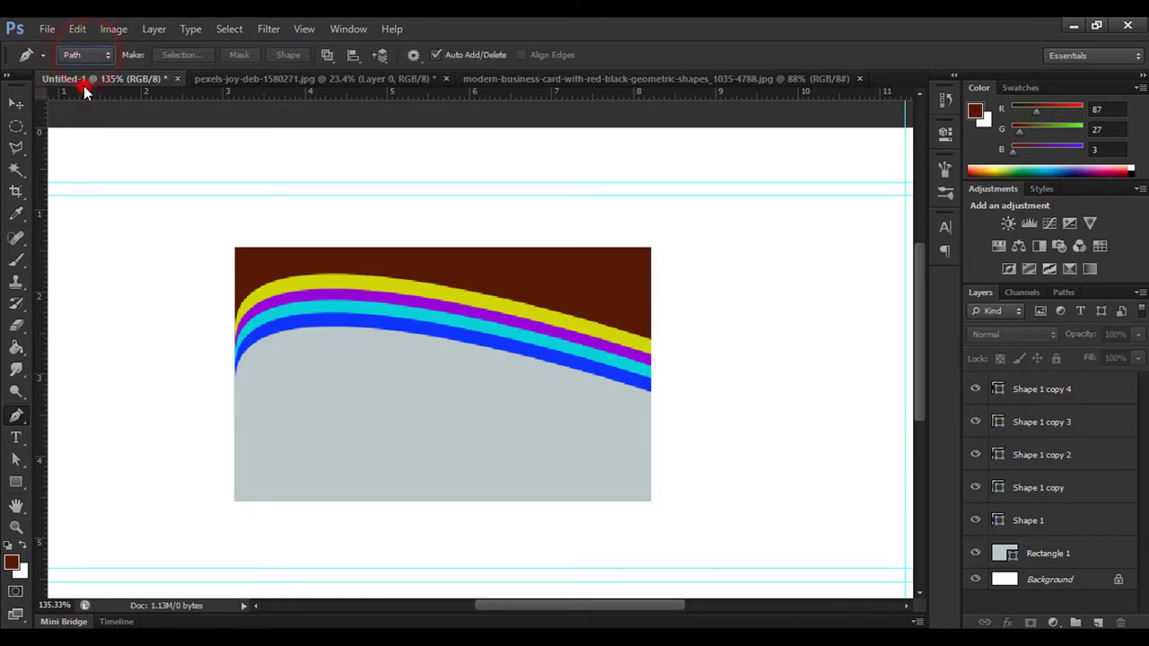
# Set the pen back to Shape, glance at the portrait and sample card, then return to Untitled-1
pyautogui.click(364, 79)
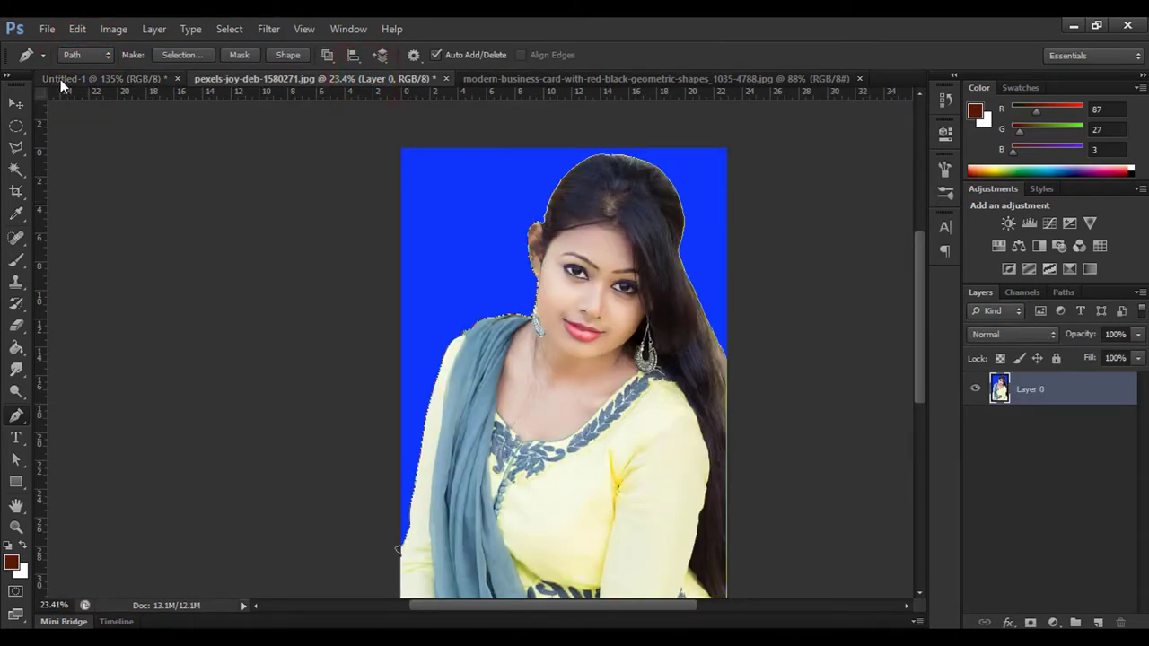
pyautogui.click(76, 54)
pyautogui.click(79, 66)
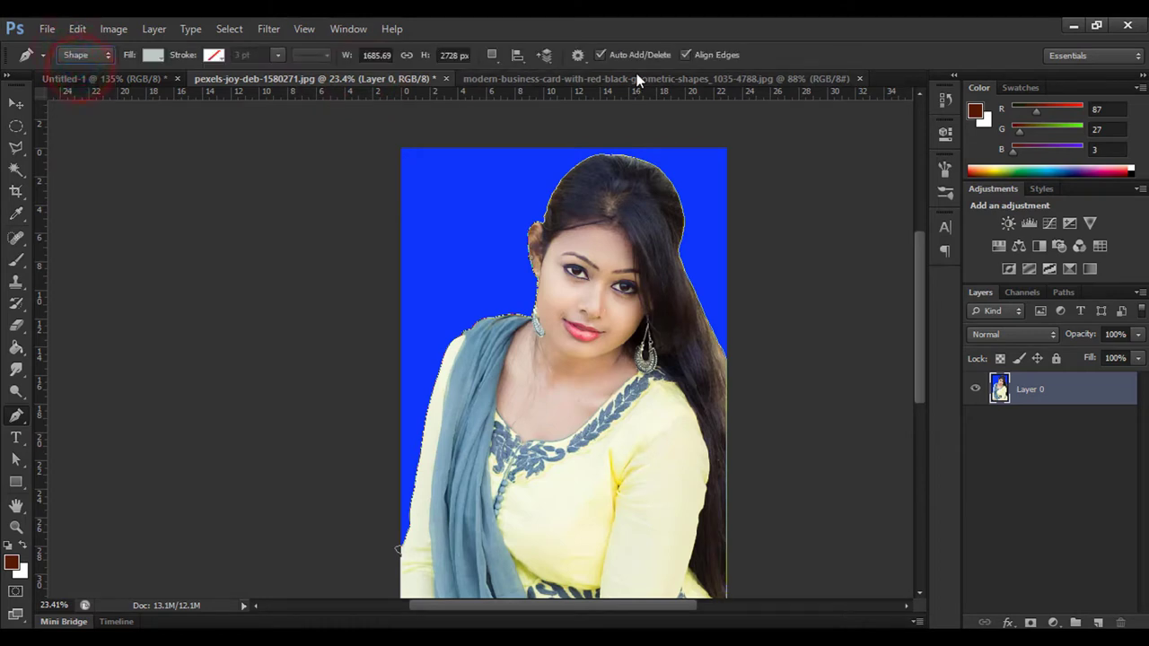
pyautogui.click(625, 78)
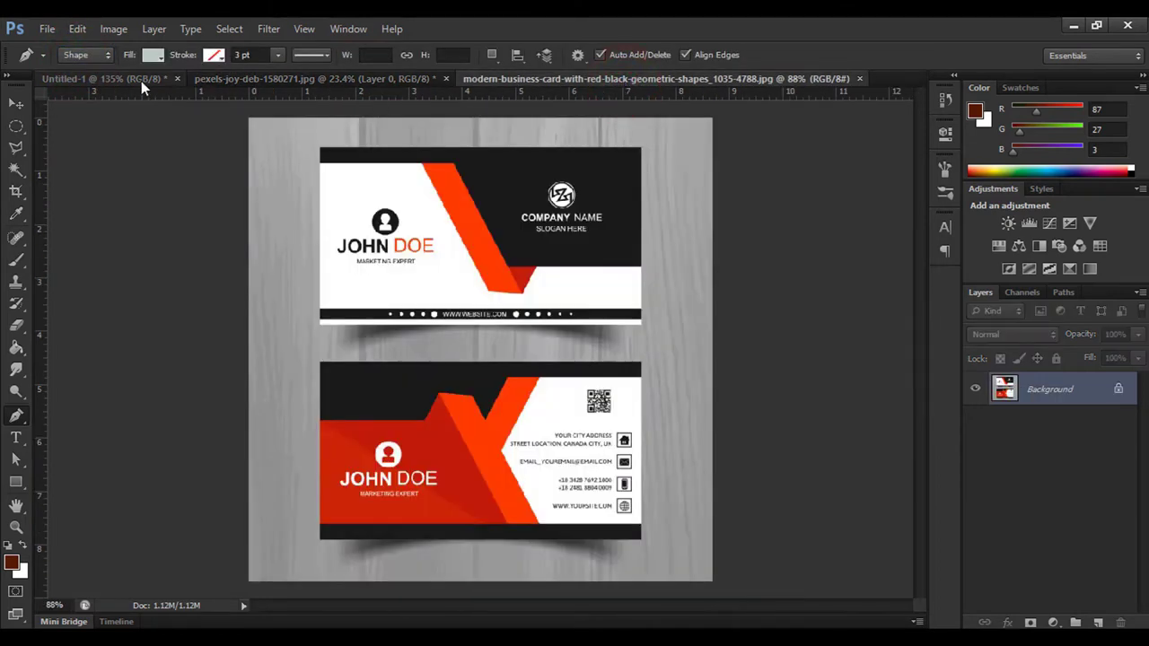
pyautogui.click(141, 79)
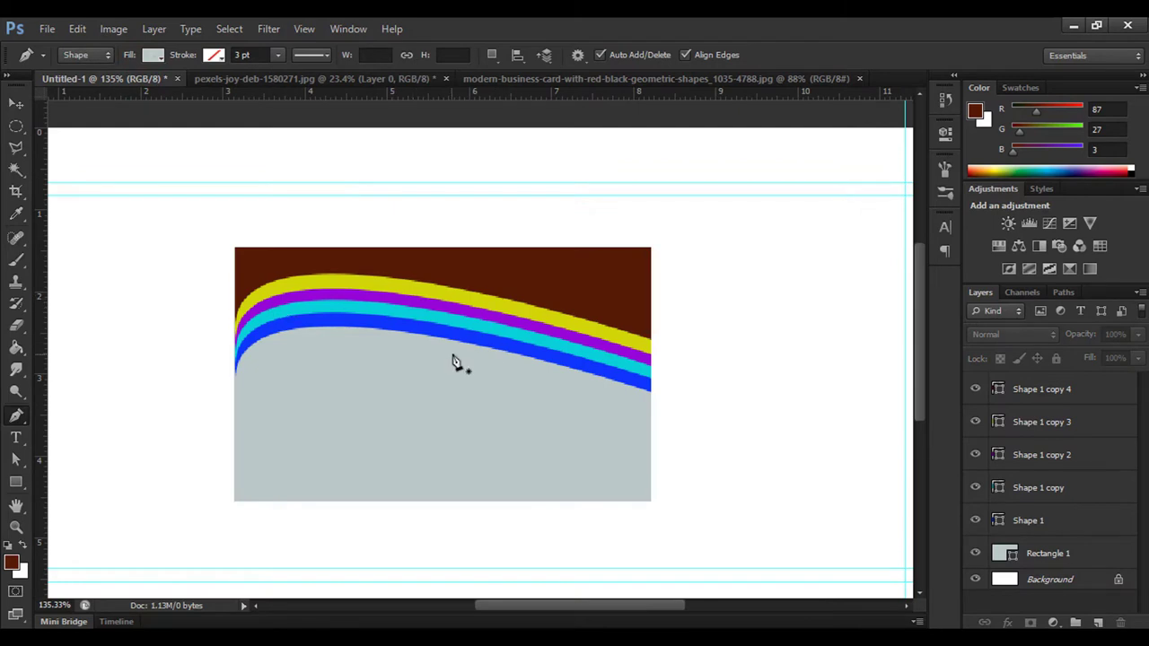